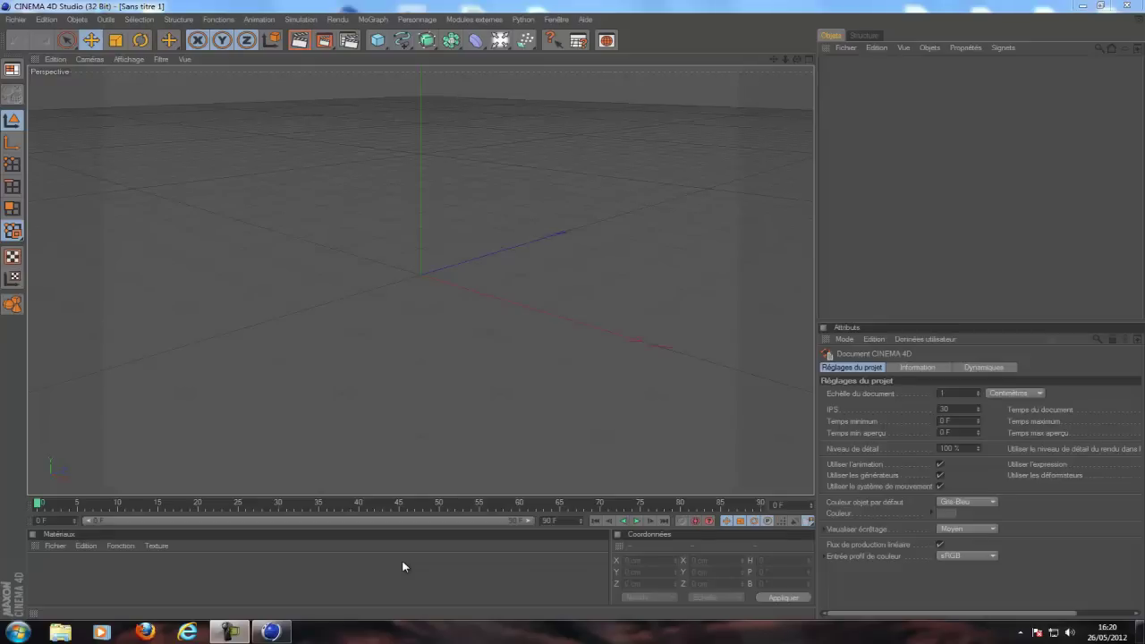
Add a MoGraph Mo Texte object to the scene and view it from the front
click(367, 19)
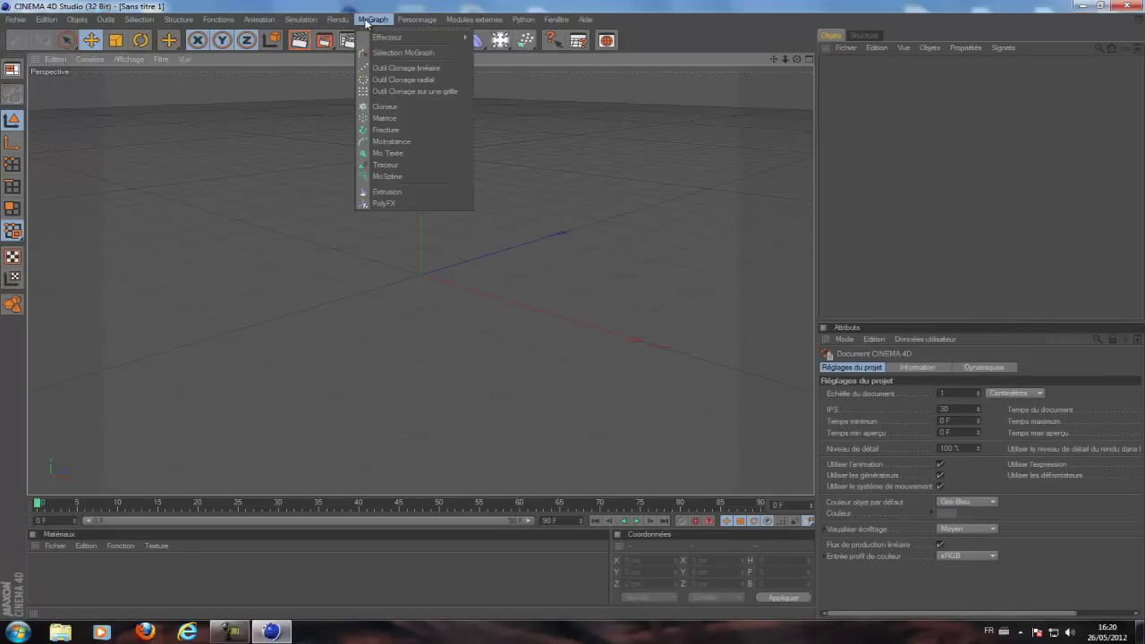
click(398, 153)
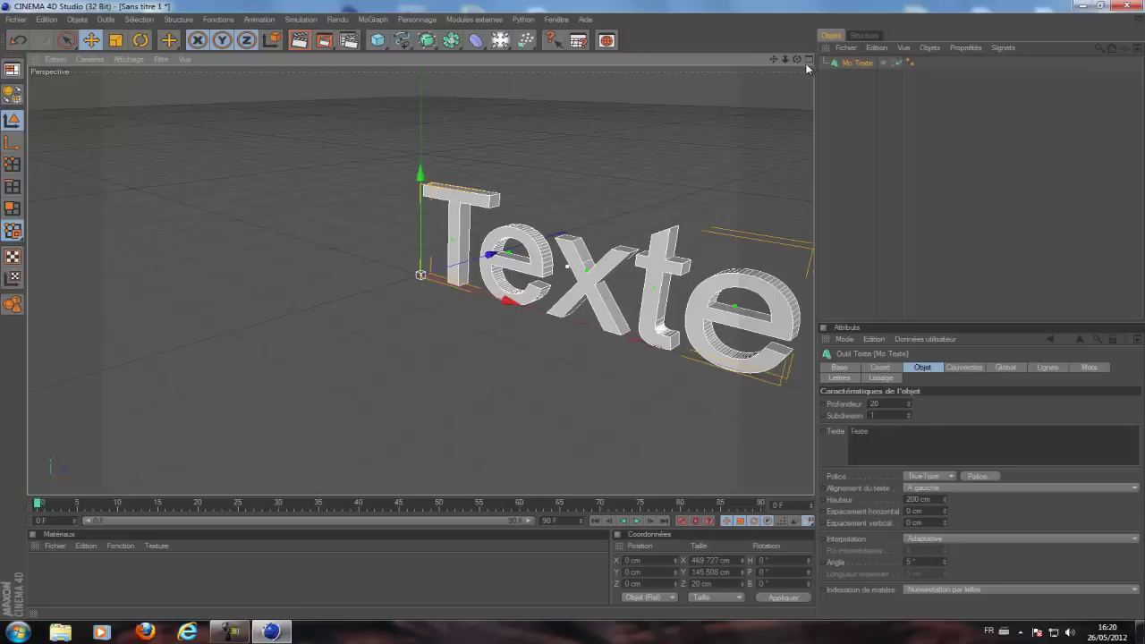
drag(796, 59, 575, 314)
drag(775, 59, 577, 316)
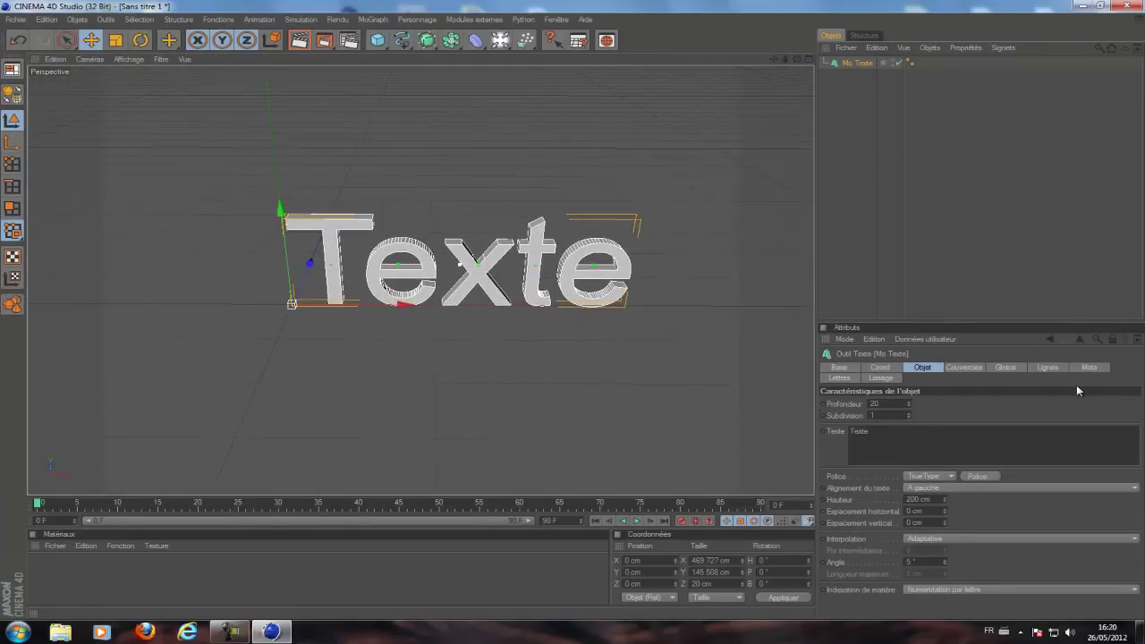
click(898, 431)
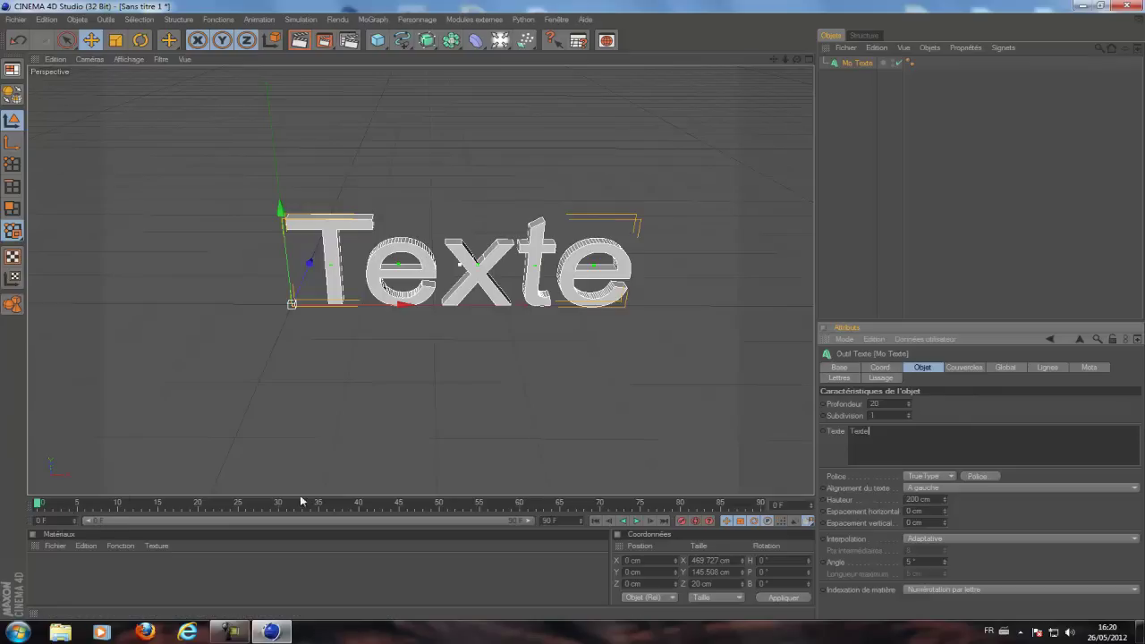
click(972, 477)
click(912, 432)
click(373, 19)
click(375, 21)
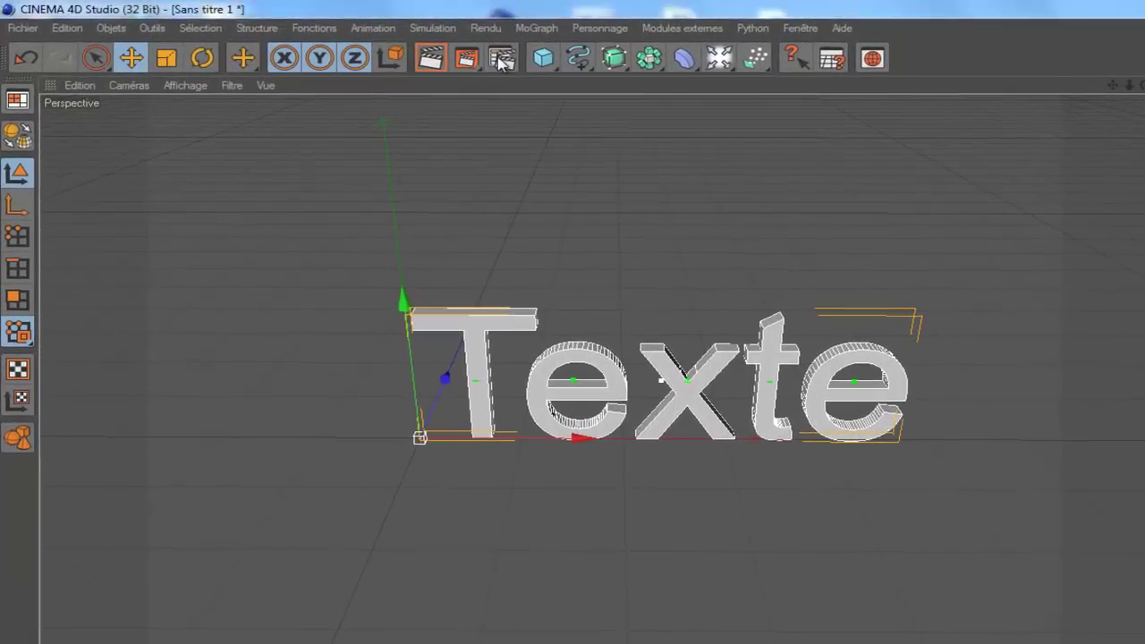
In the render settings, set the output to the HDV/HDTV 720 29.97 film preset and the frame range to Toutes les images
click(501, 61)
drag(261, 19, 410, 178)
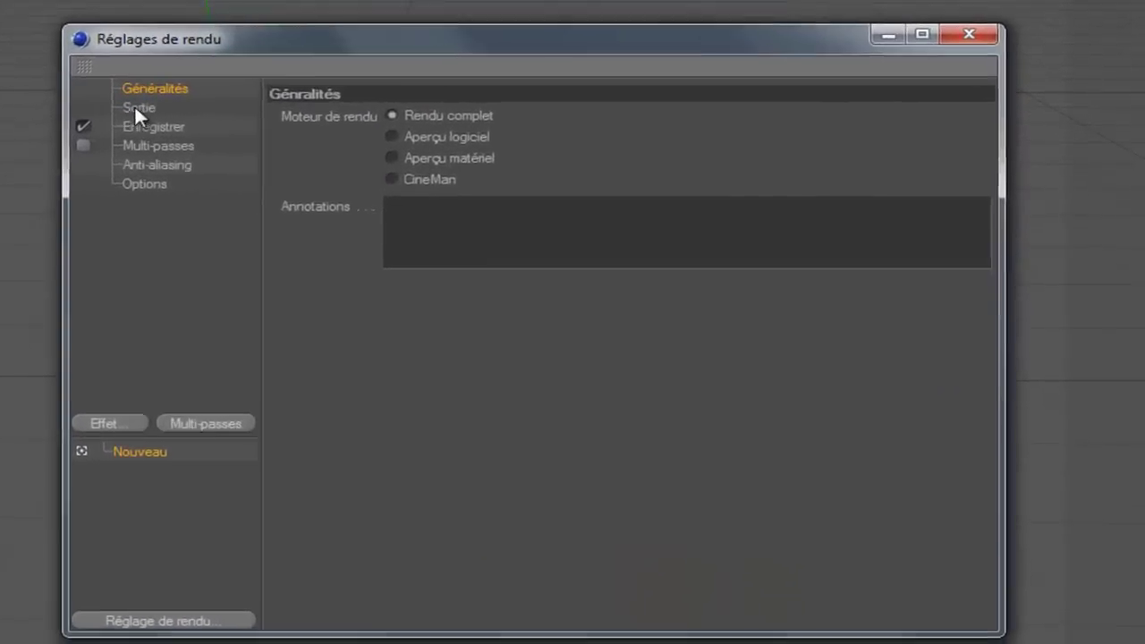
click(137, 107)
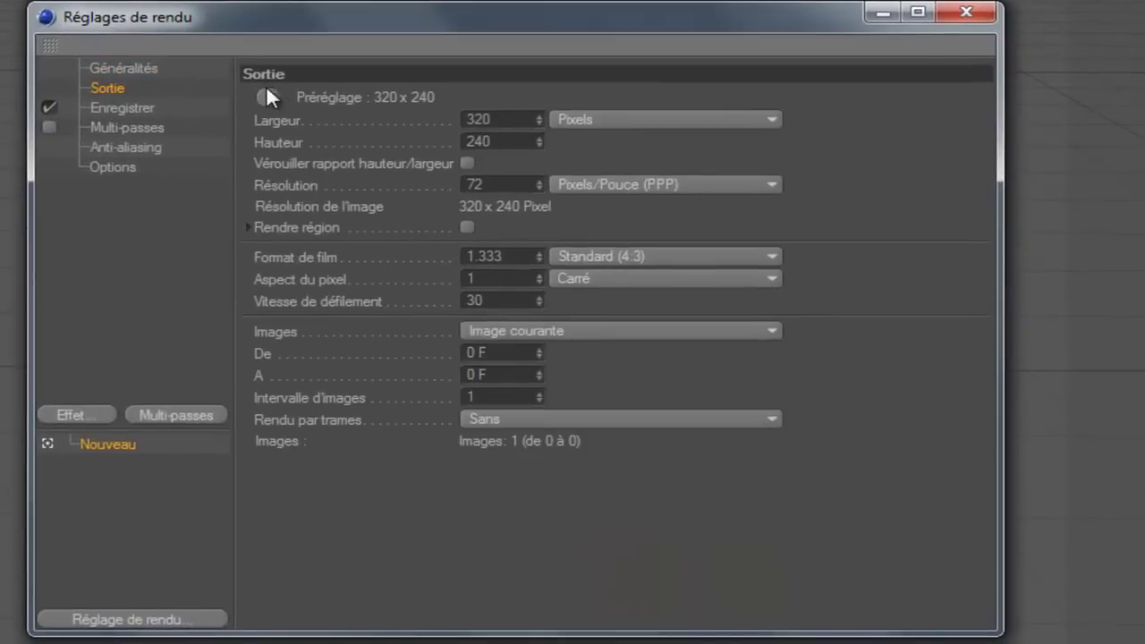
click(266, 93)
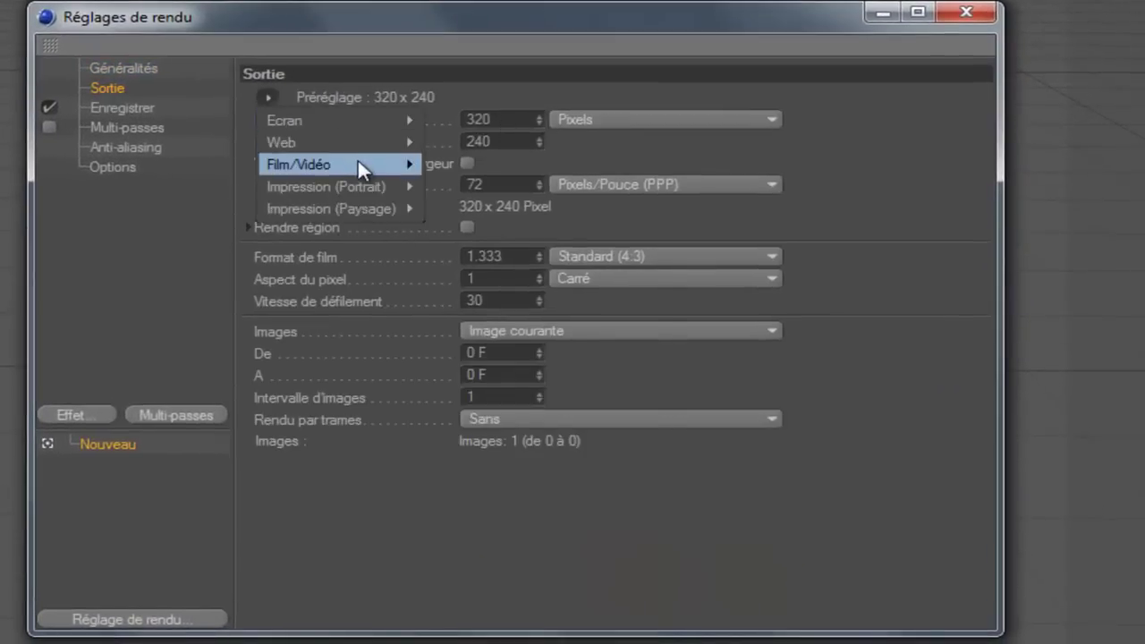
mouse_move(402, 165)
click(576, 408)
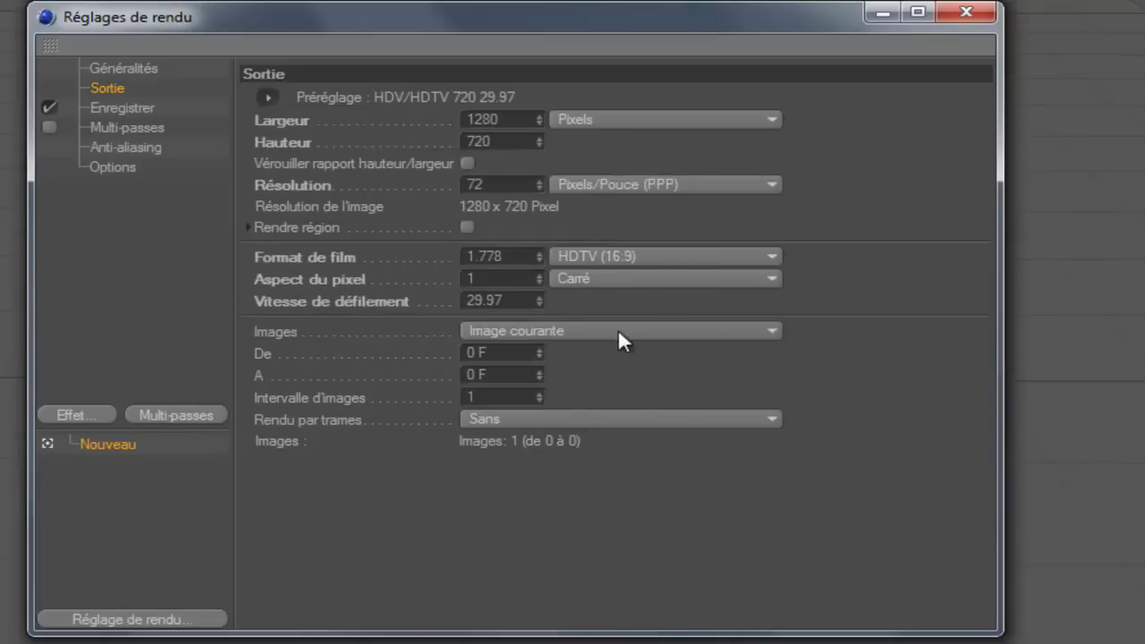
click(623, 331)
click(613, 398)
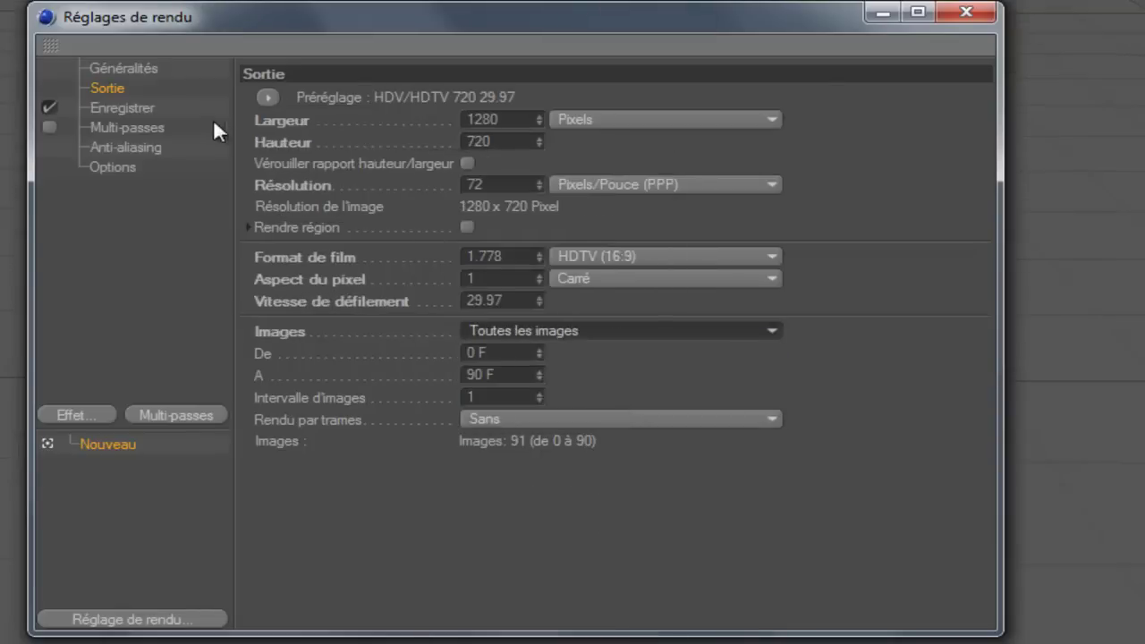
Set the render's save path to a file named "tuto couleur" on the Bureau
click(124, 107)
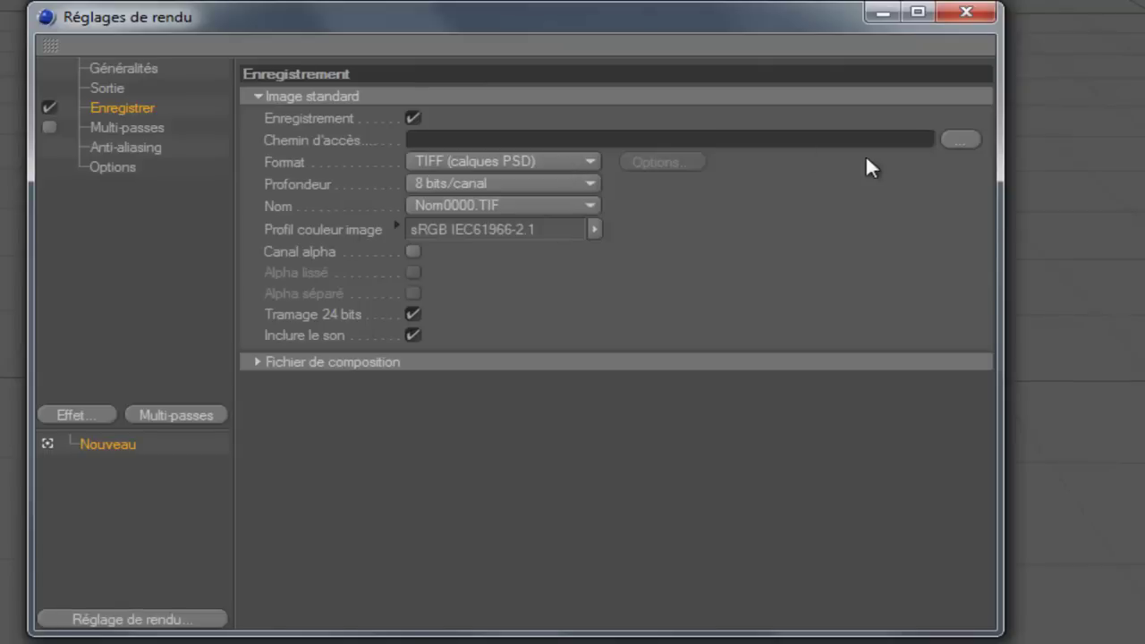
click(970, 143)
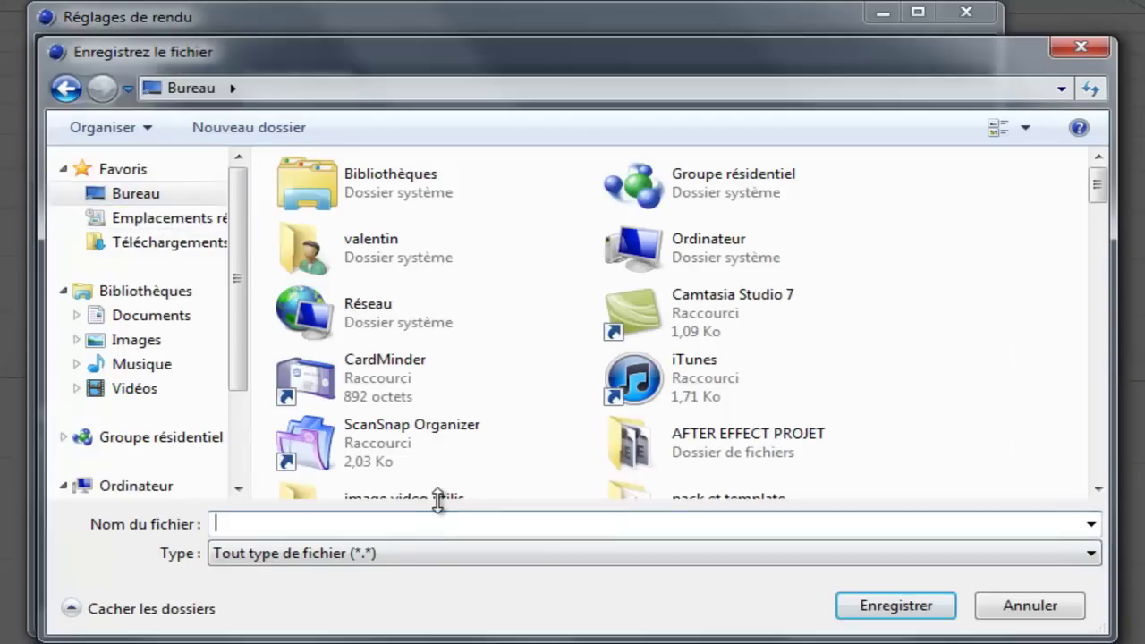
text(tuto )
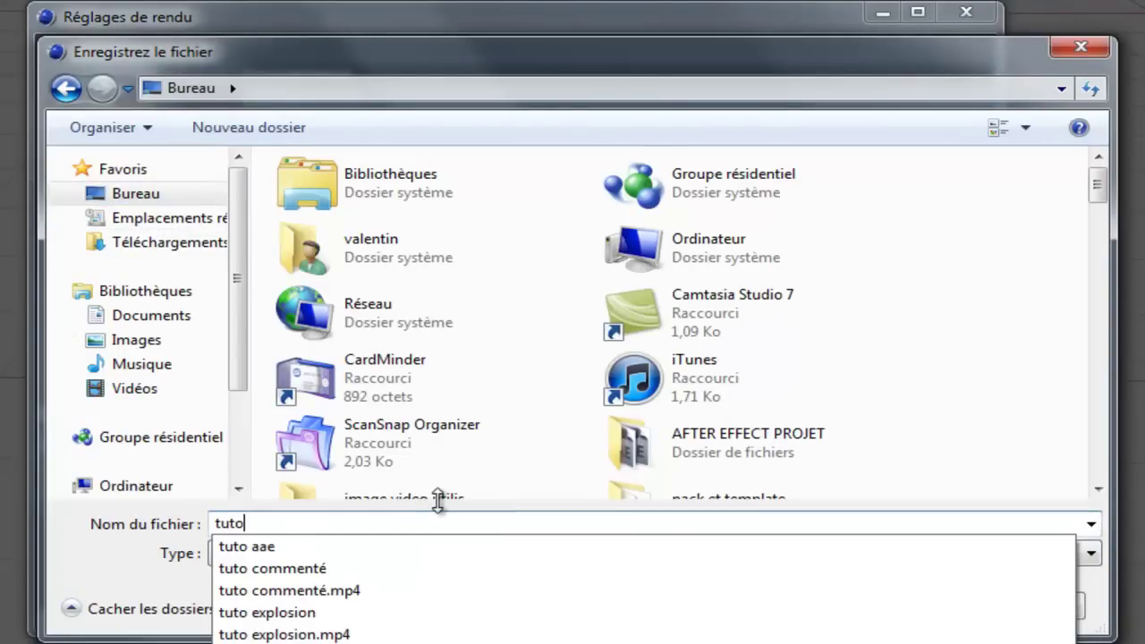
text(couleur)
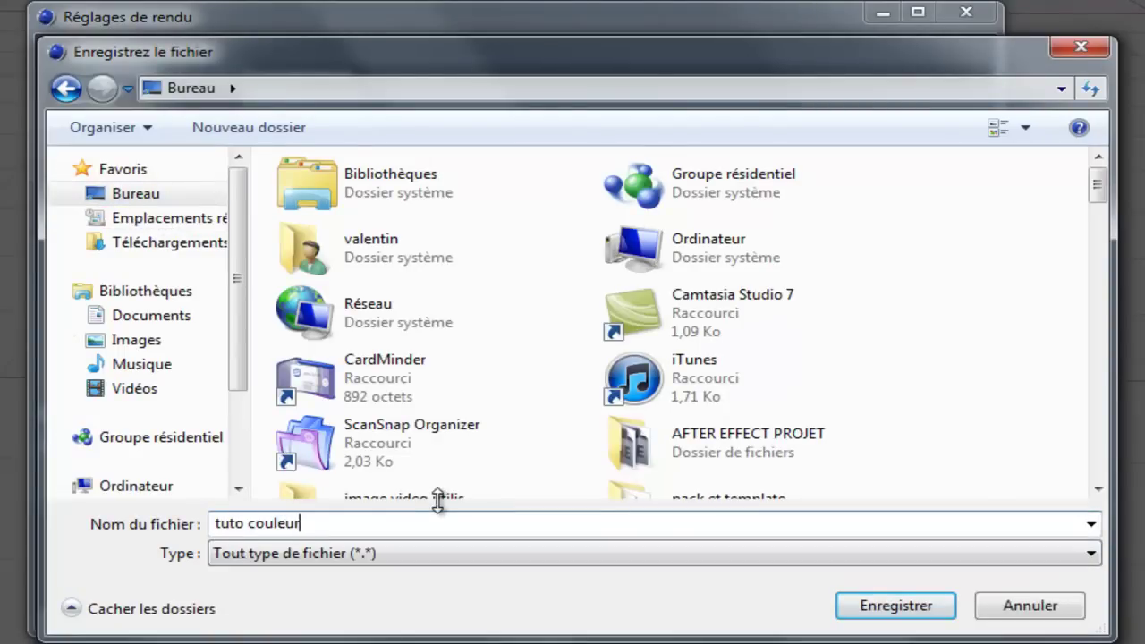
click(890, 605)
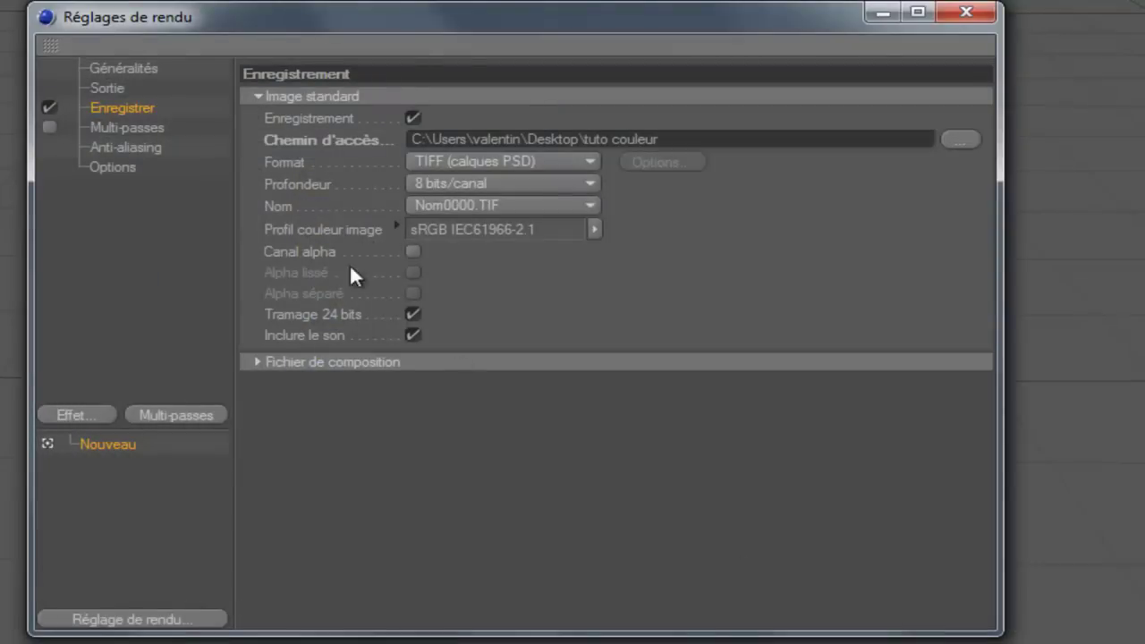
Set the render's save format to Film AVI
click(560, 163)
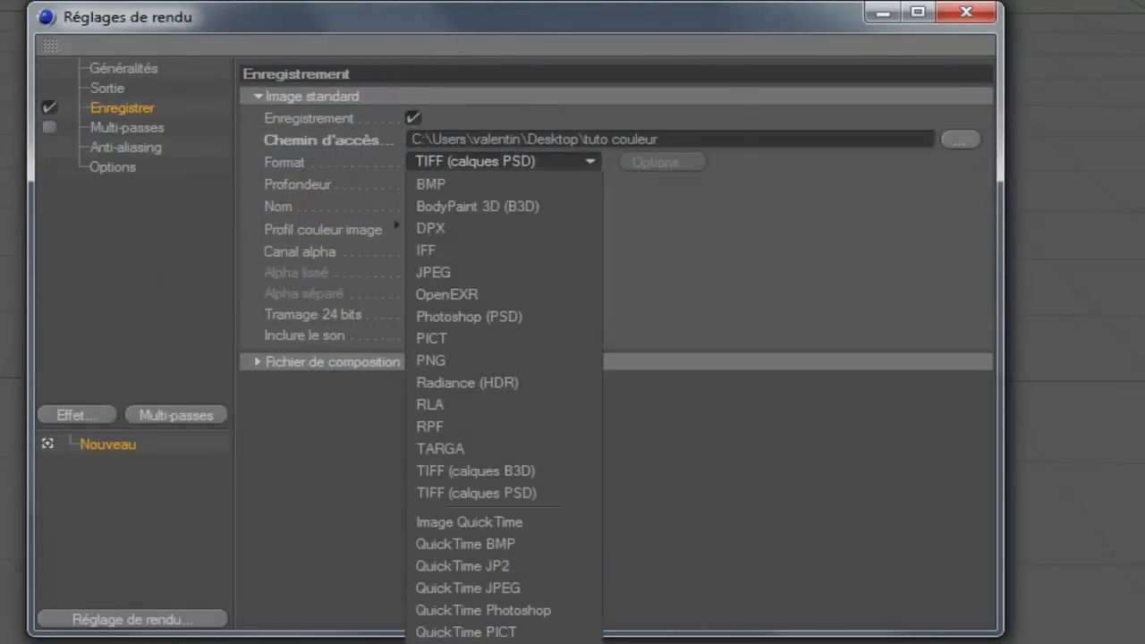
click(456, 640)
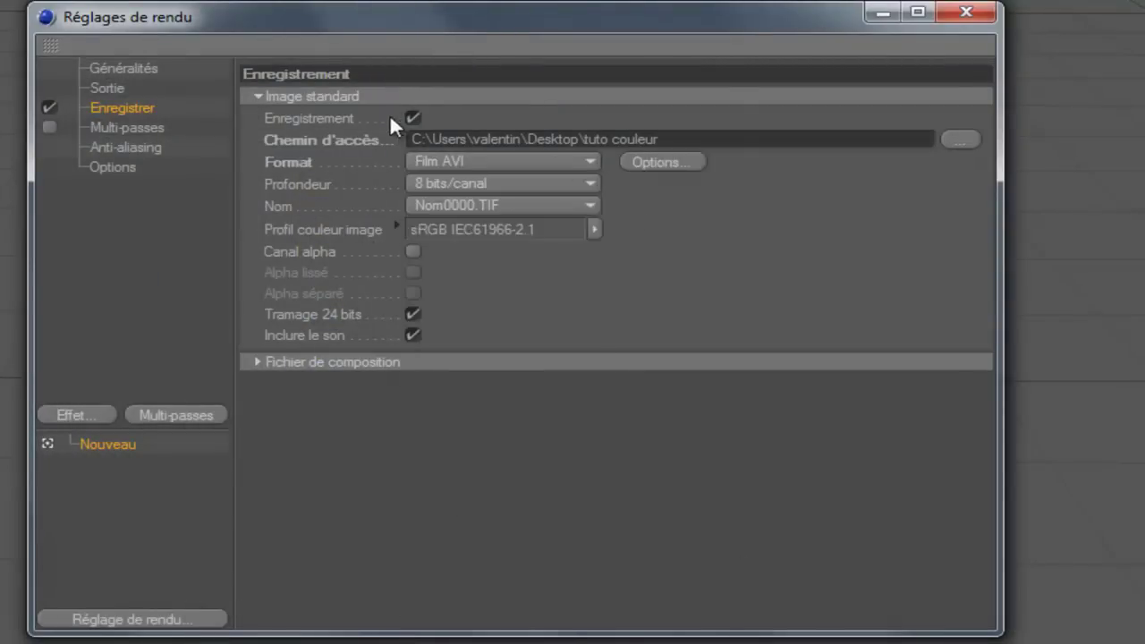
click(535, 162)
click(783, 455)
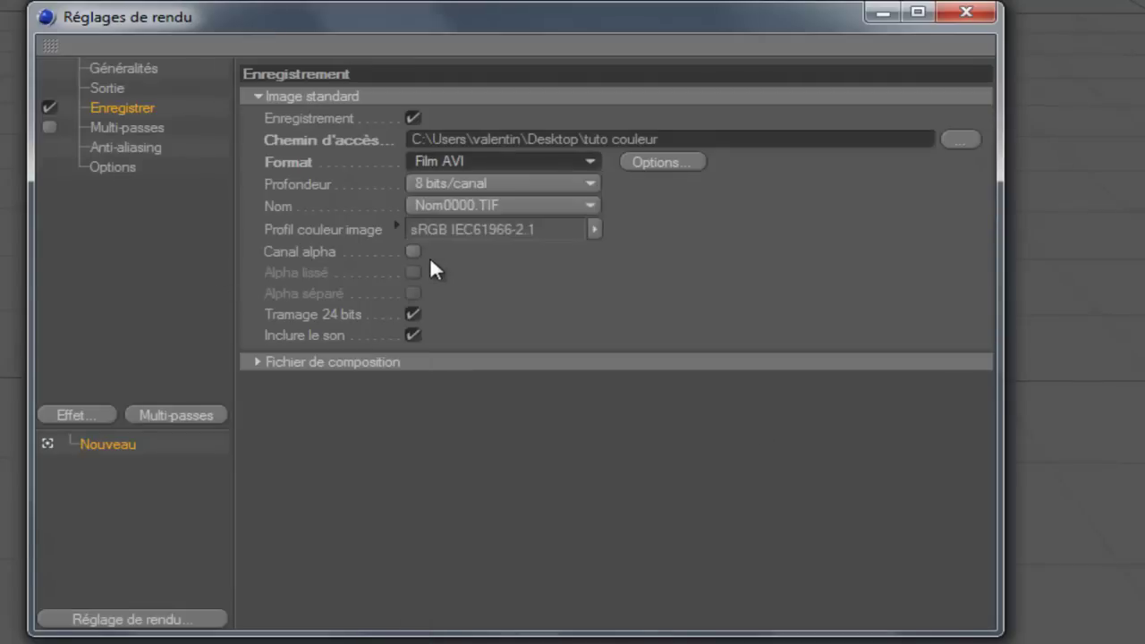
Set the render's anti-aliasing mode to Au mieux
click(130, 146)
click(129, 128)
click(134, 147)
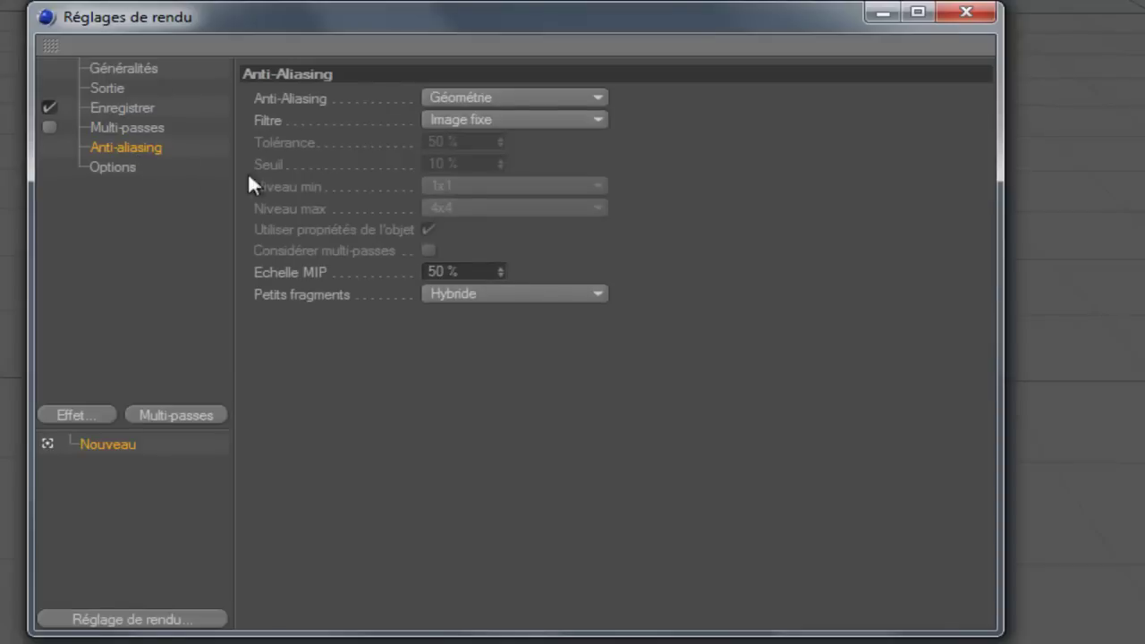
click(522, 98)
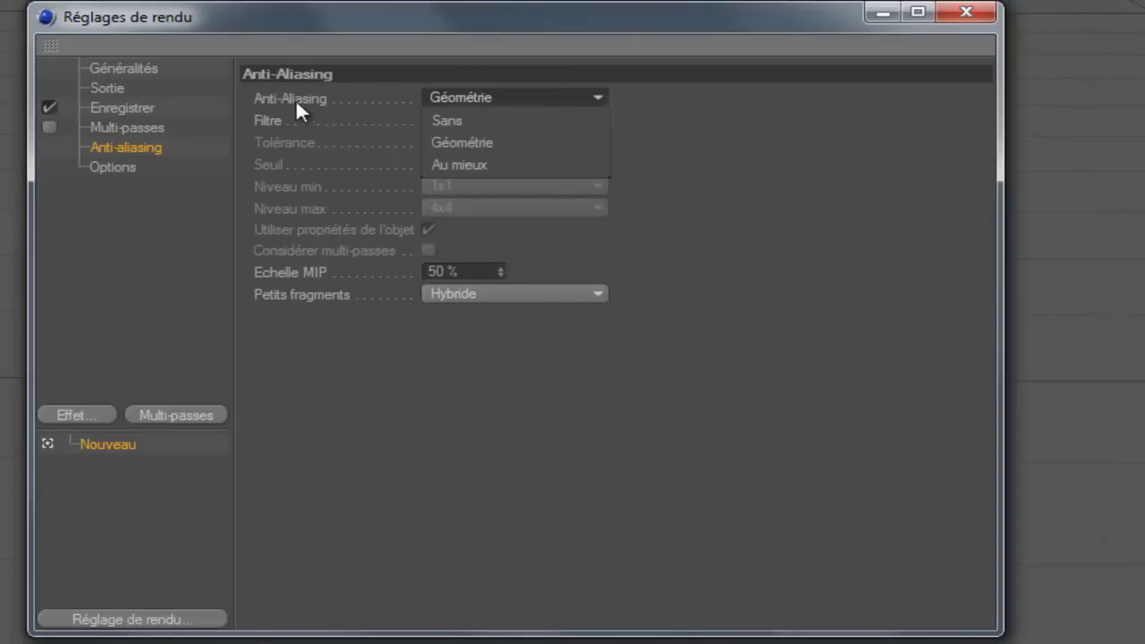
click(495, 166)
Set the anti-aliasing minimum level to 1x1 and the maximum level to 2x2
click(493, 185)
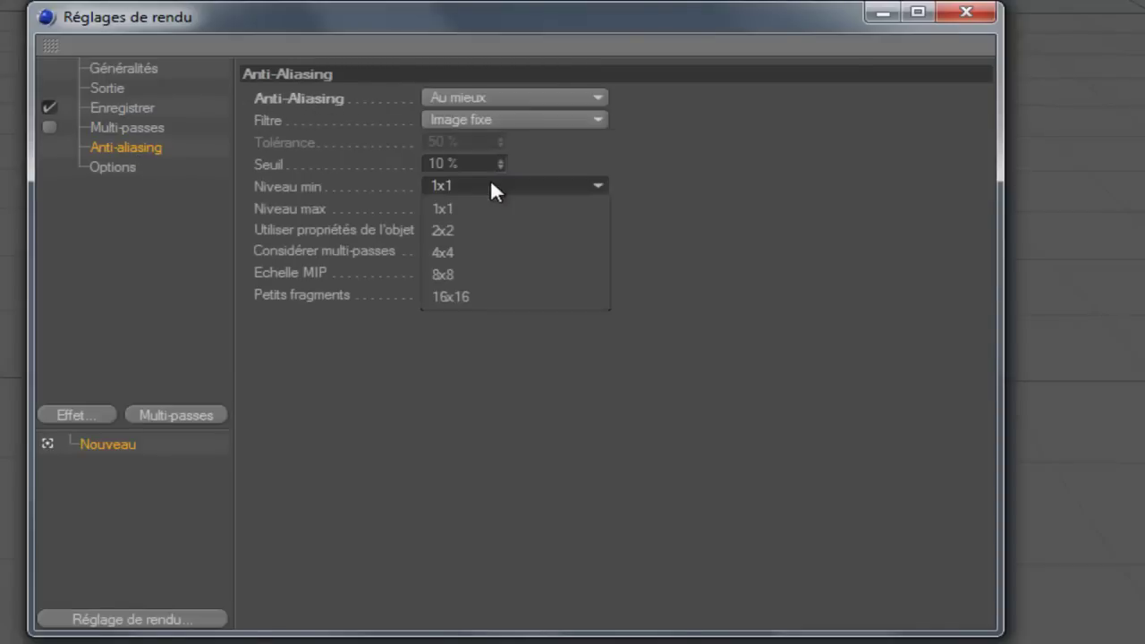
click(503, 234)
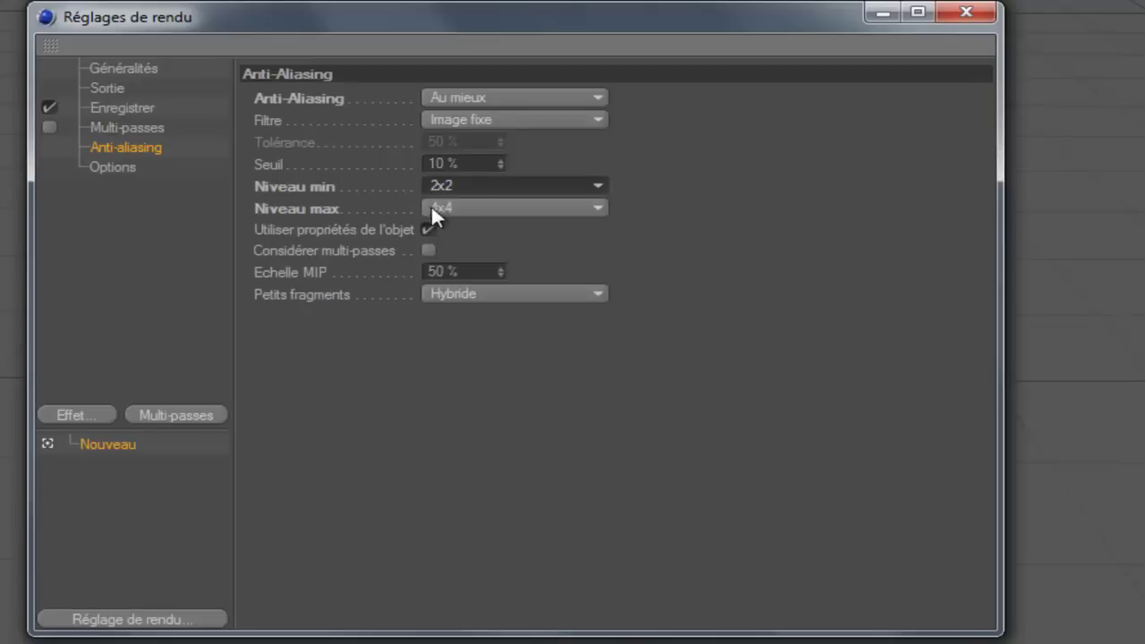
click(479, 187)
click(491, 211)
click(477, 208)
click(489, 250)
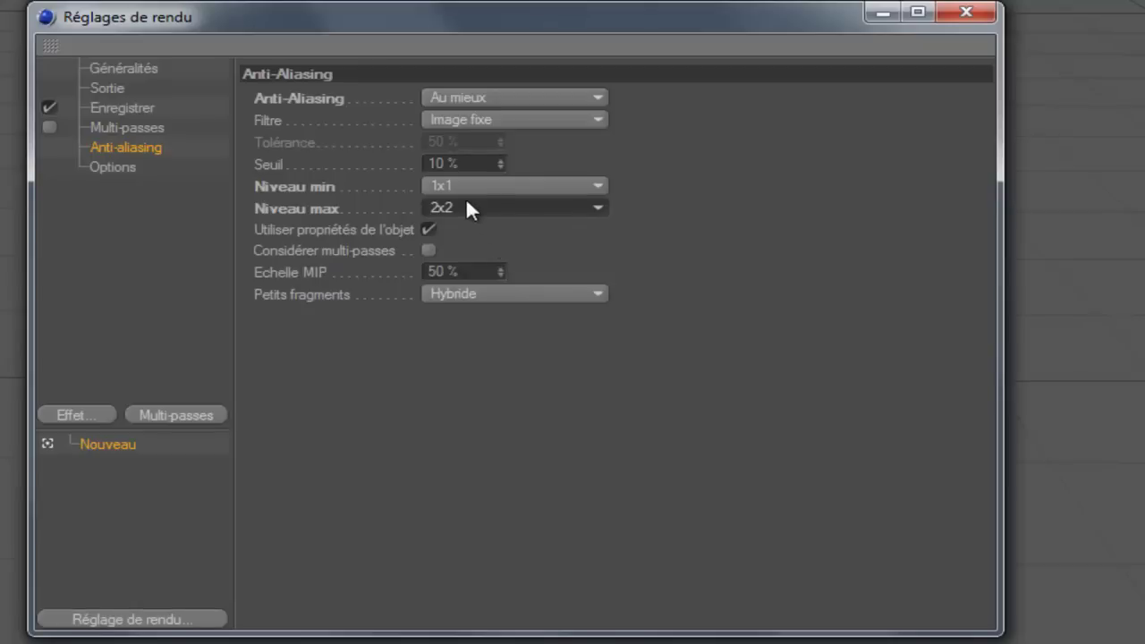
click(118, 169)
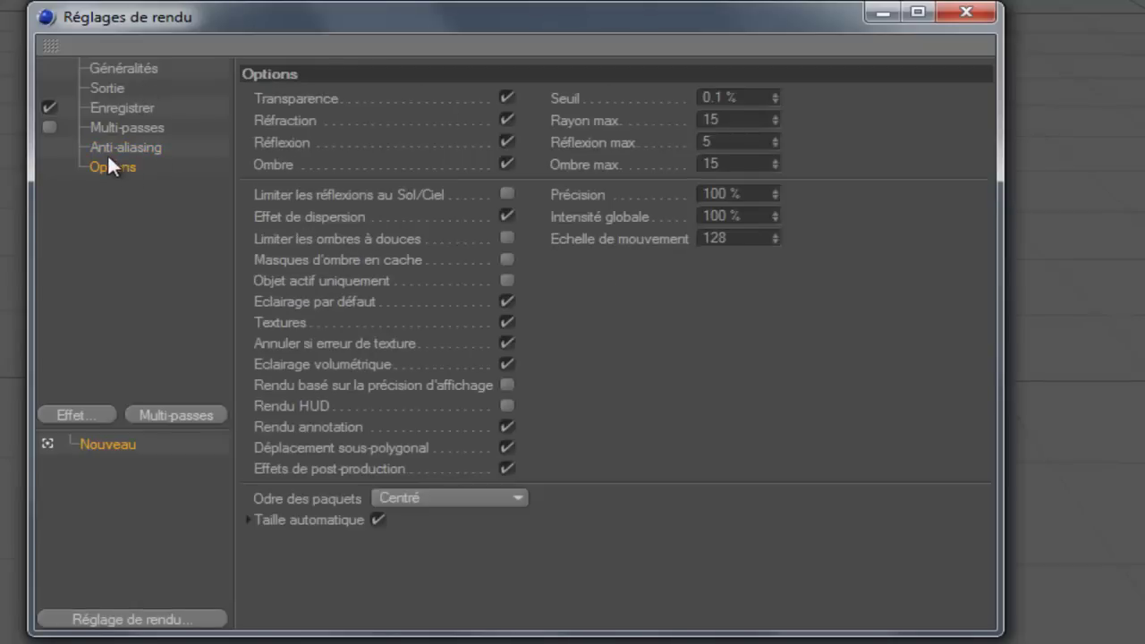
click(121, 149)
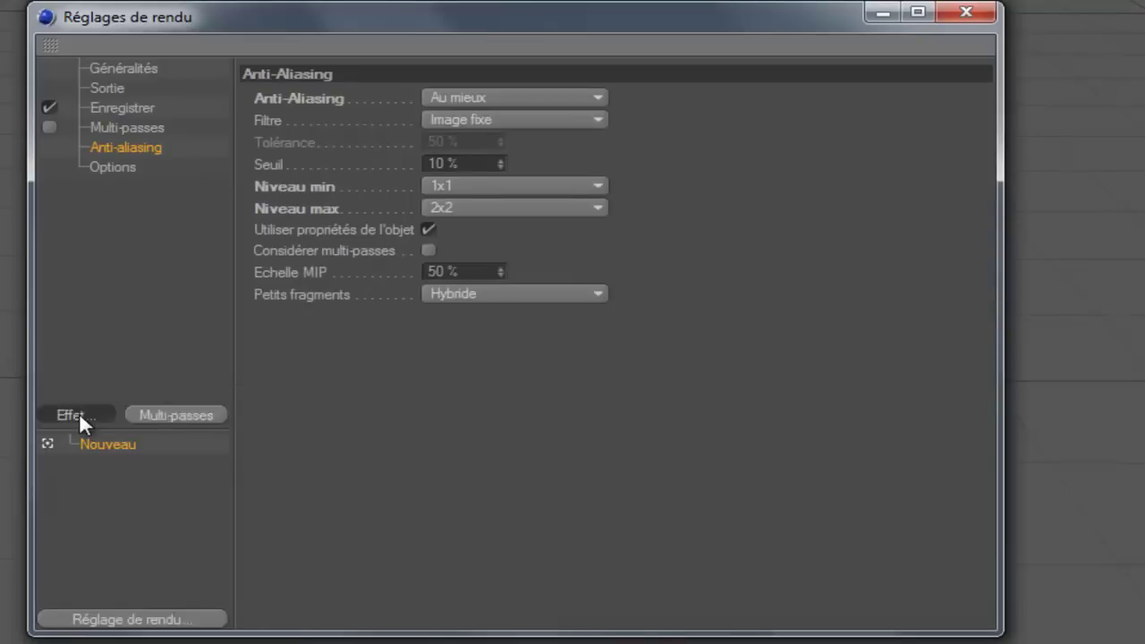
Add the Occlusion ambiante effect to the render and close the render settings
click(77, 416)
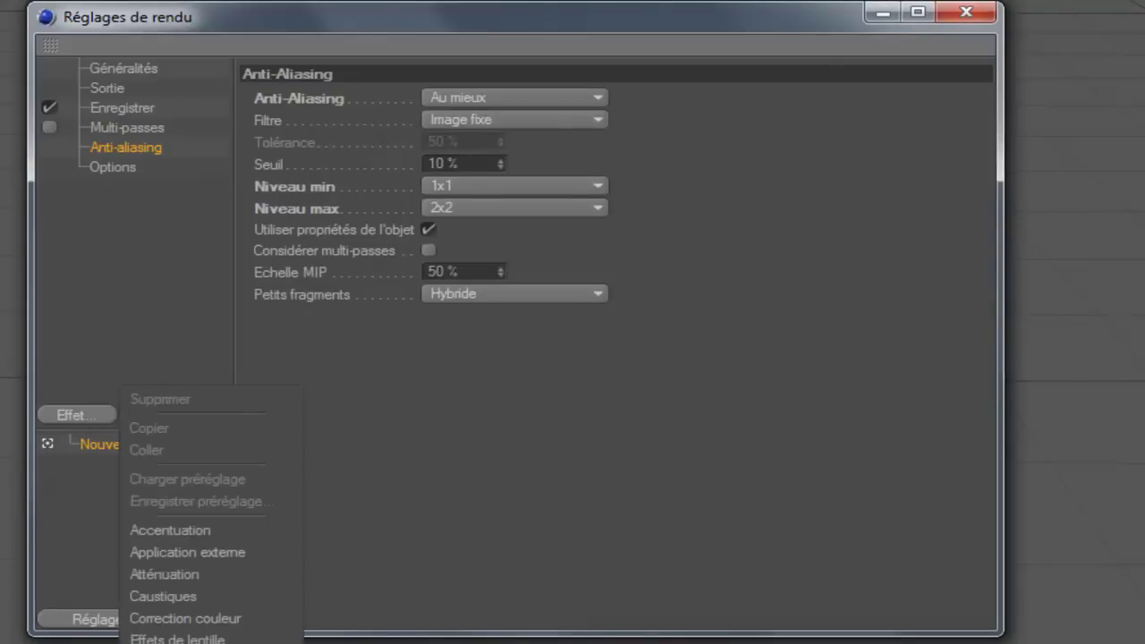
click(51, 446)
click(77, 415)
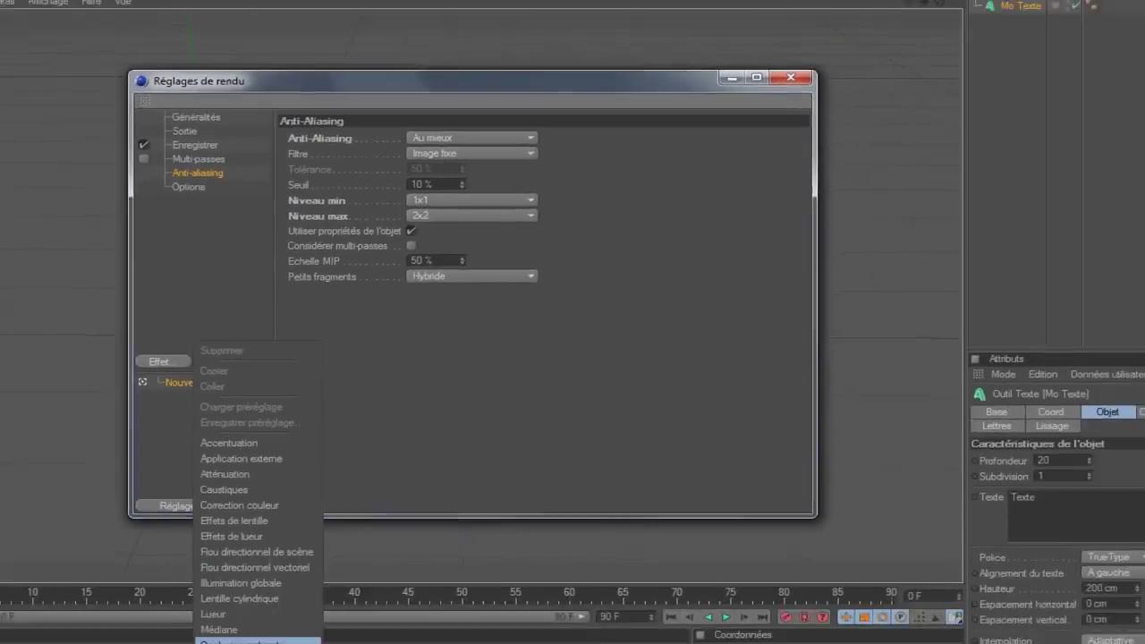
click(256, 636)
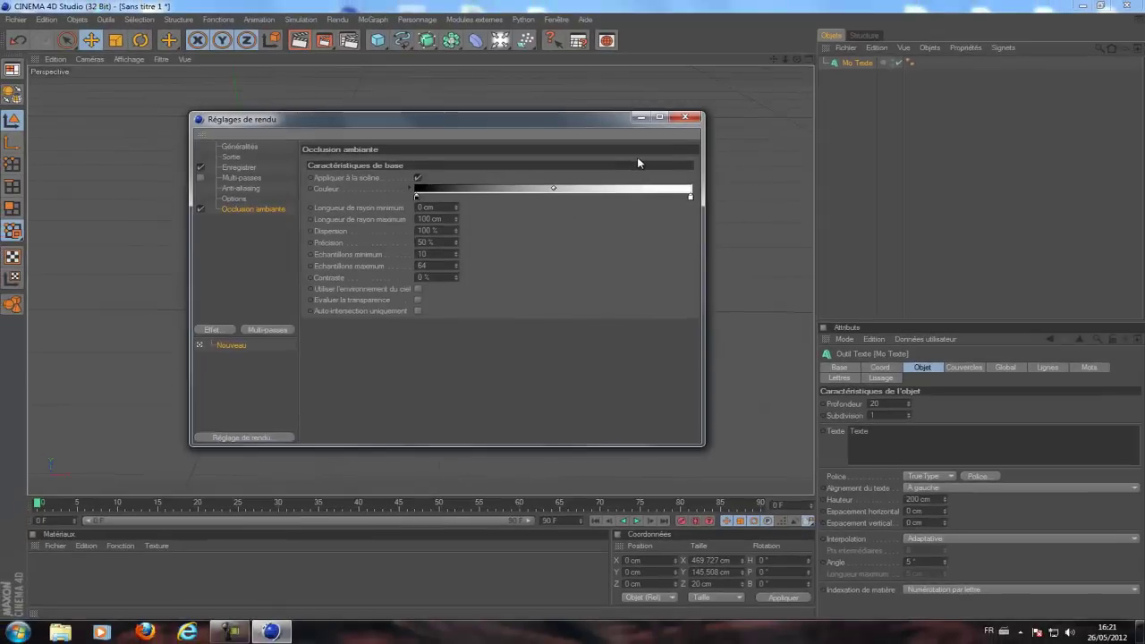
click(686, 119)
click(163, 580)
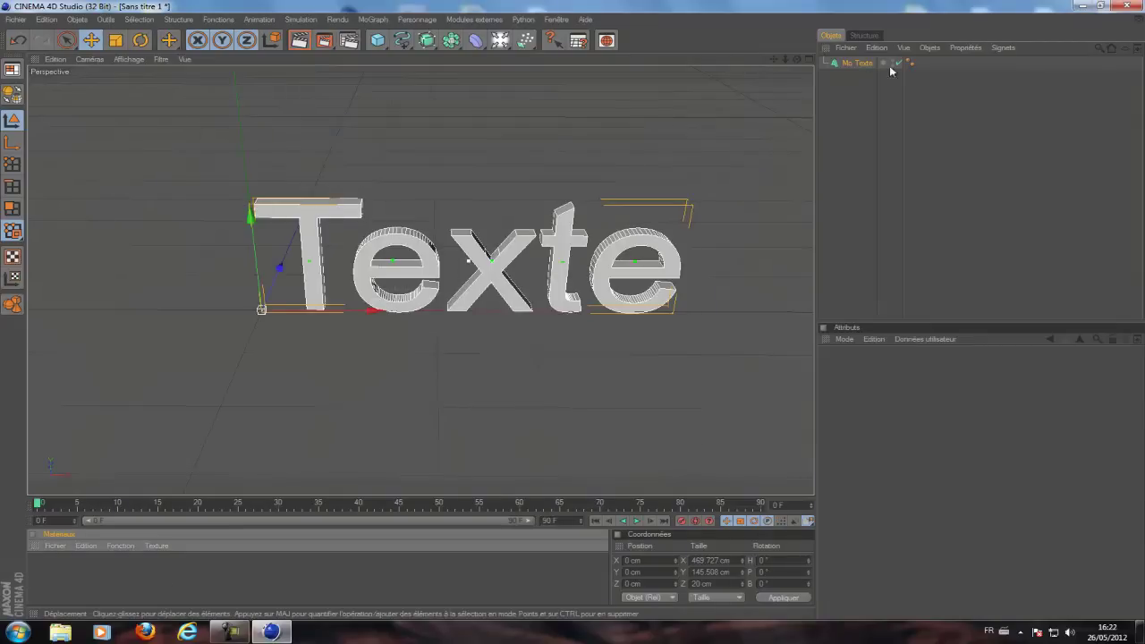
Replace the Mo Texte object's text with "iTrIcKZs"
click(852, 64)
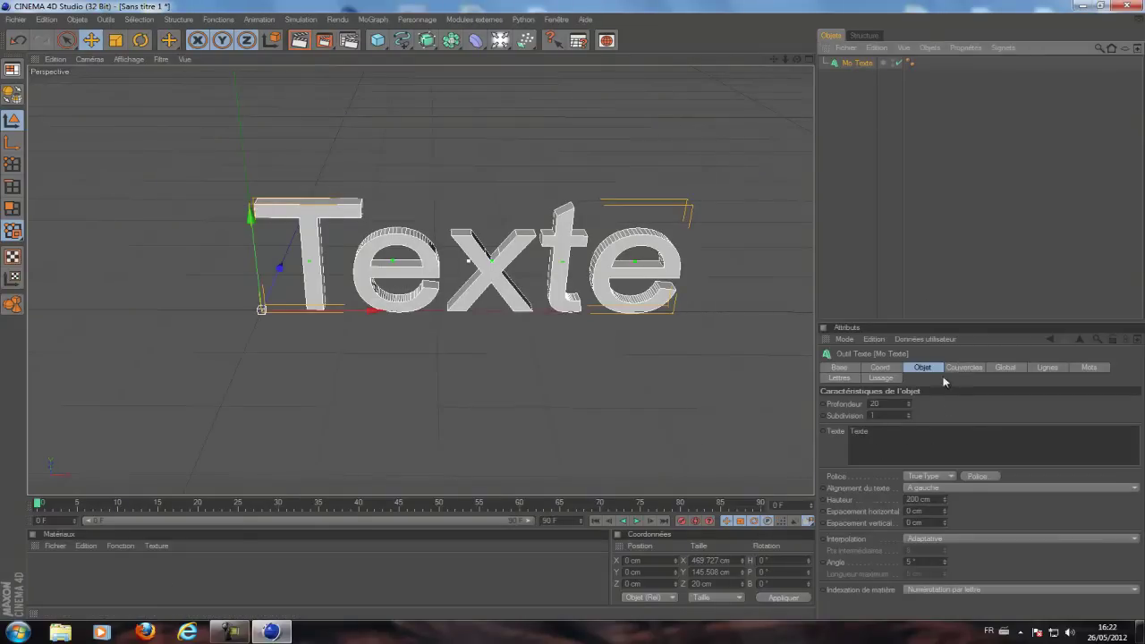
double_click(858, 431)
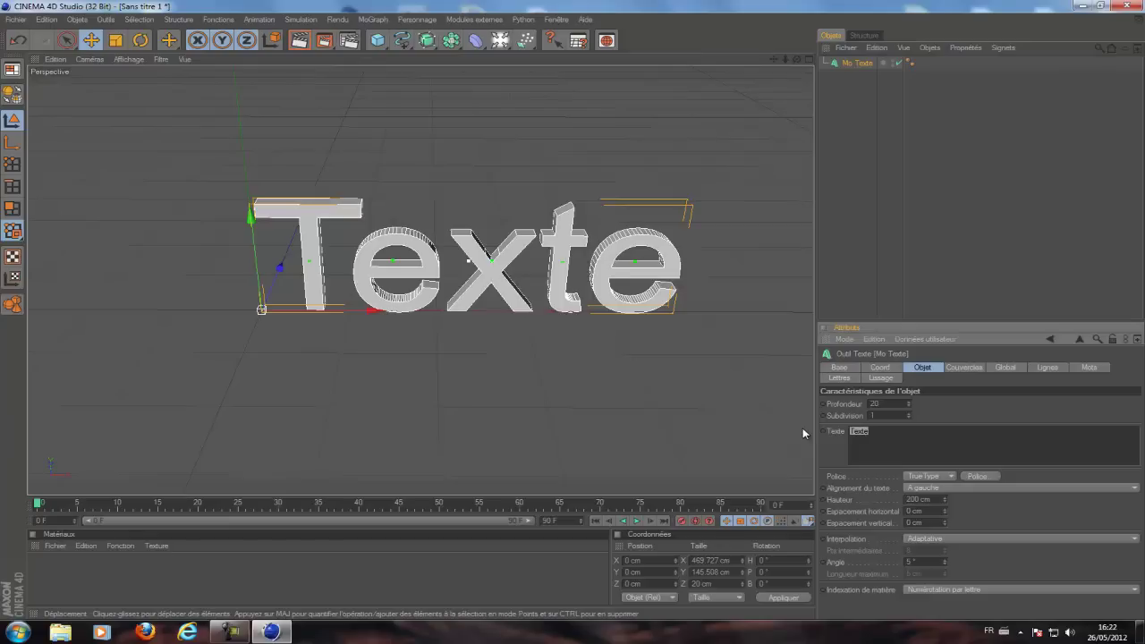
text(TrickZa)
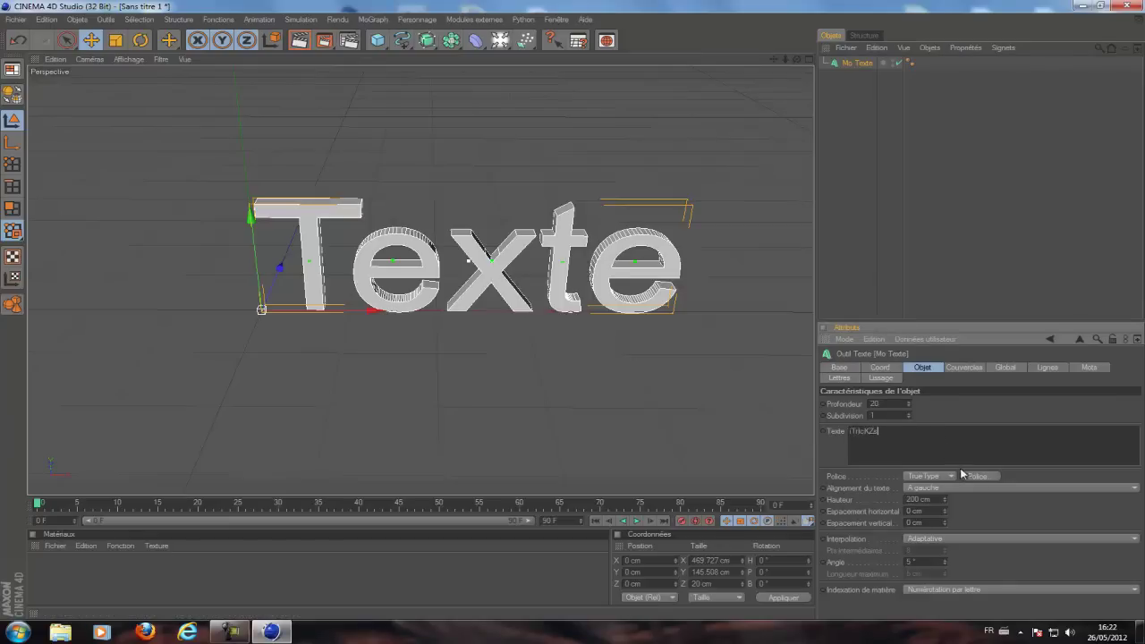
Change the Mo Texte object's font to Cooper Std
click(978, 475)
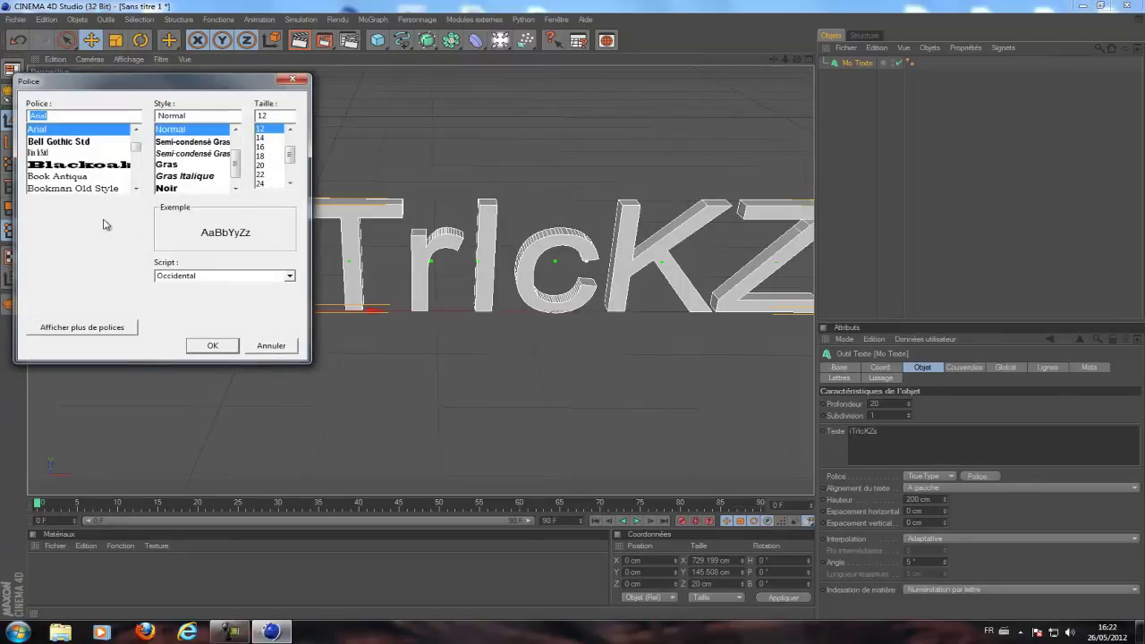
mouse_move(136, 146)
mouse_down()
mouse_move(137, 182)
mouse_move(137, 157)
mouse_up()
click(54, 164)
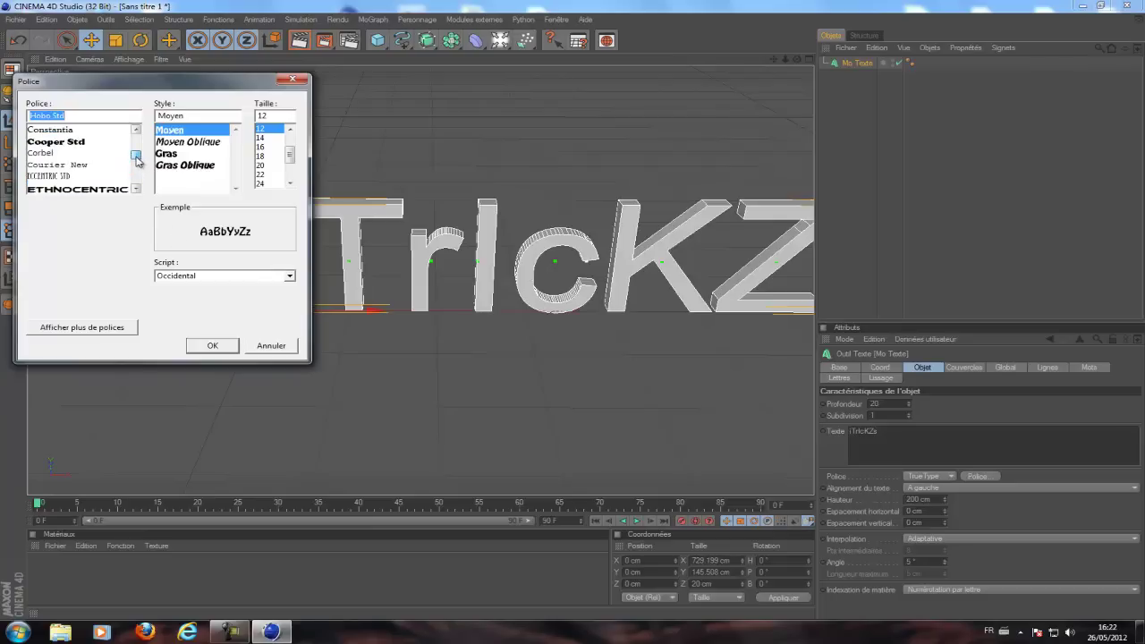
click(58, 142)
click(212, 345)
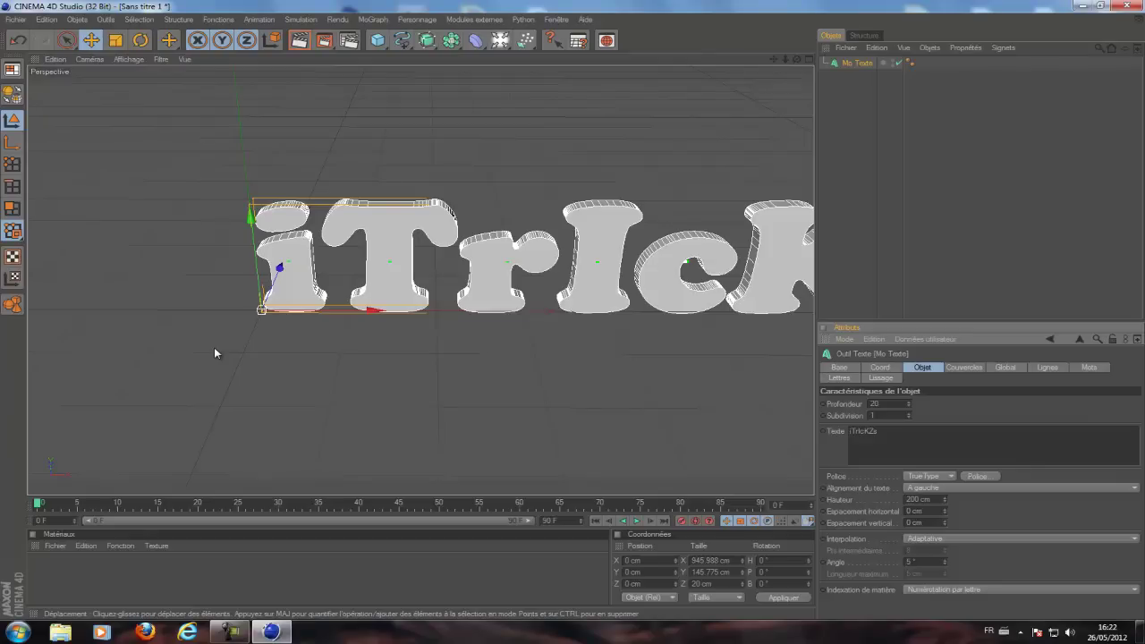
Change the Mo Texte object's font to Ethnocentric in the Gras style
click(977, 475)
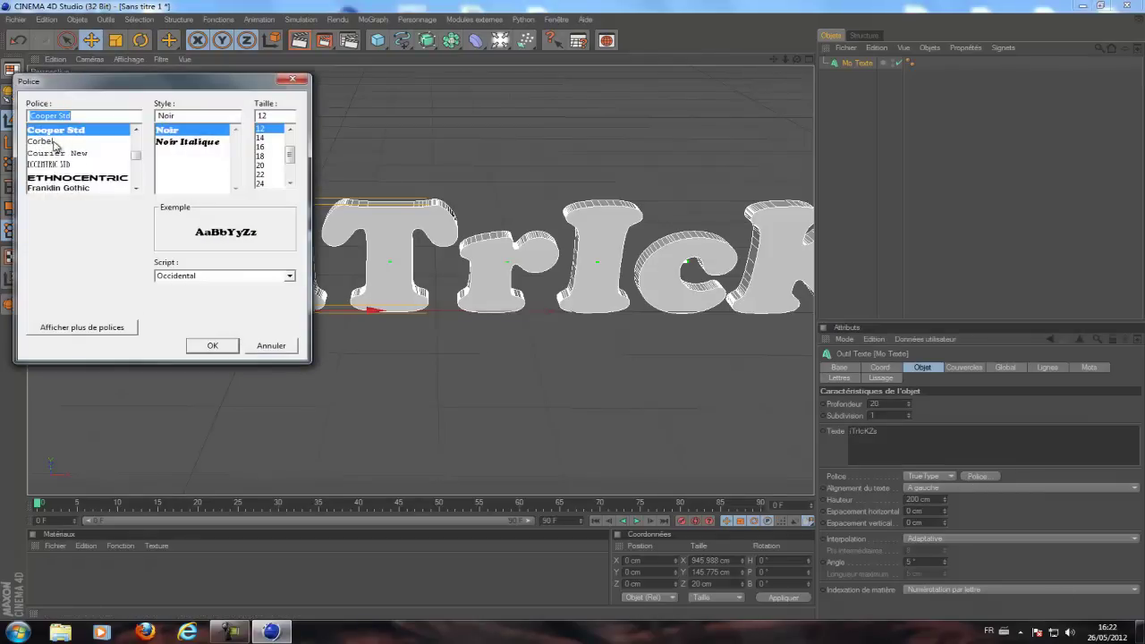
click(96, 178)
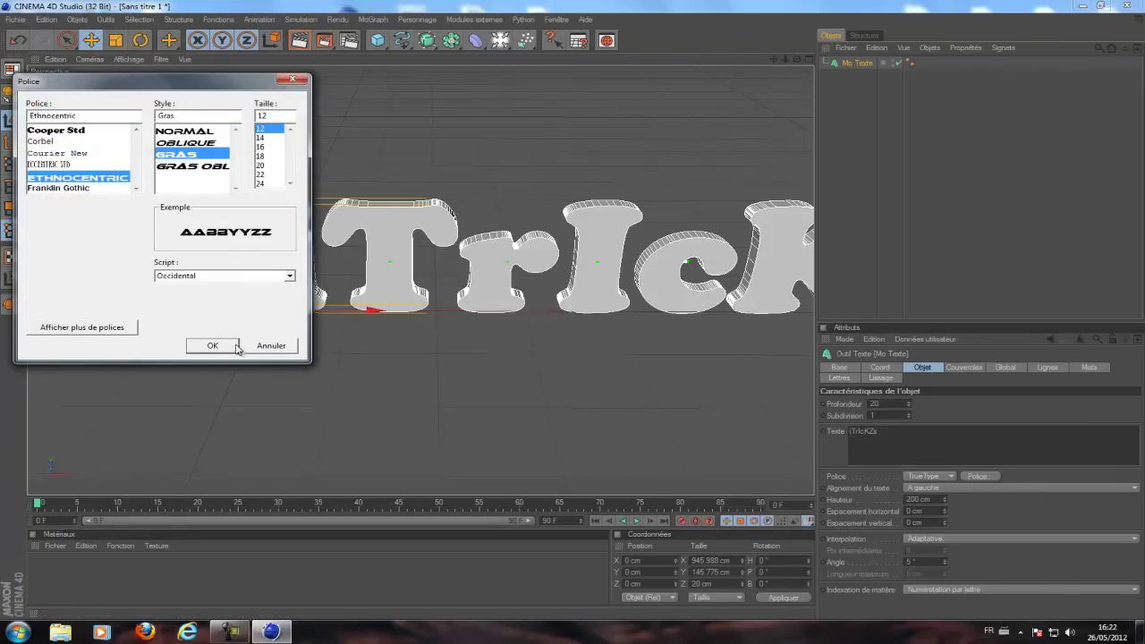
click(213, 345)
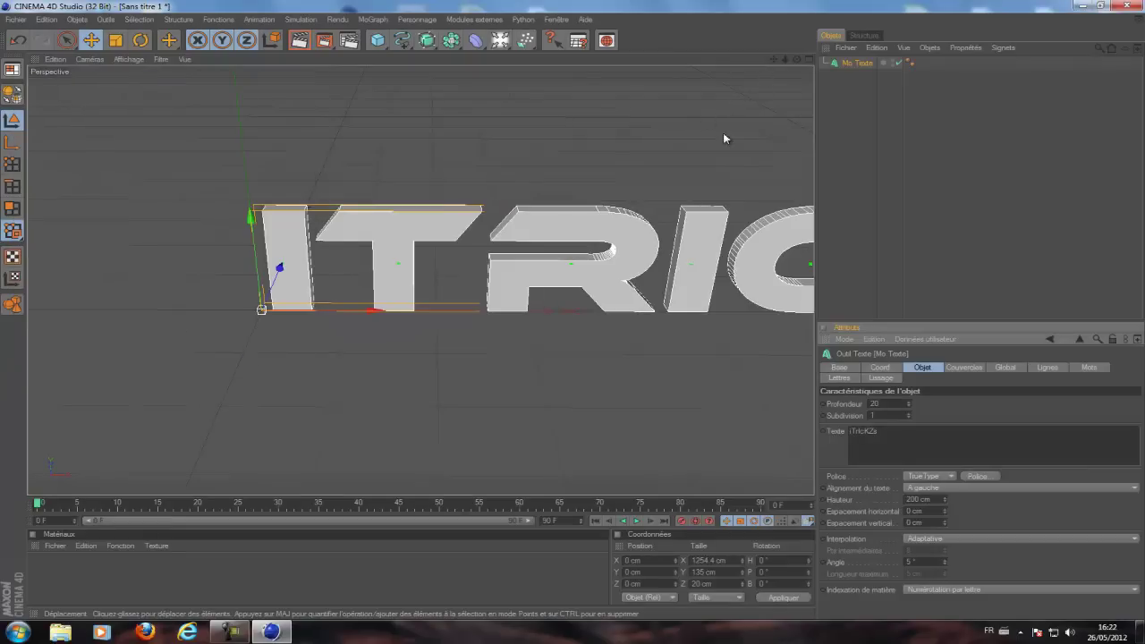
scroll(747, 111, down, 2)
drag(772, 60, 573, 310)
scroll(695, 184, down, 5)
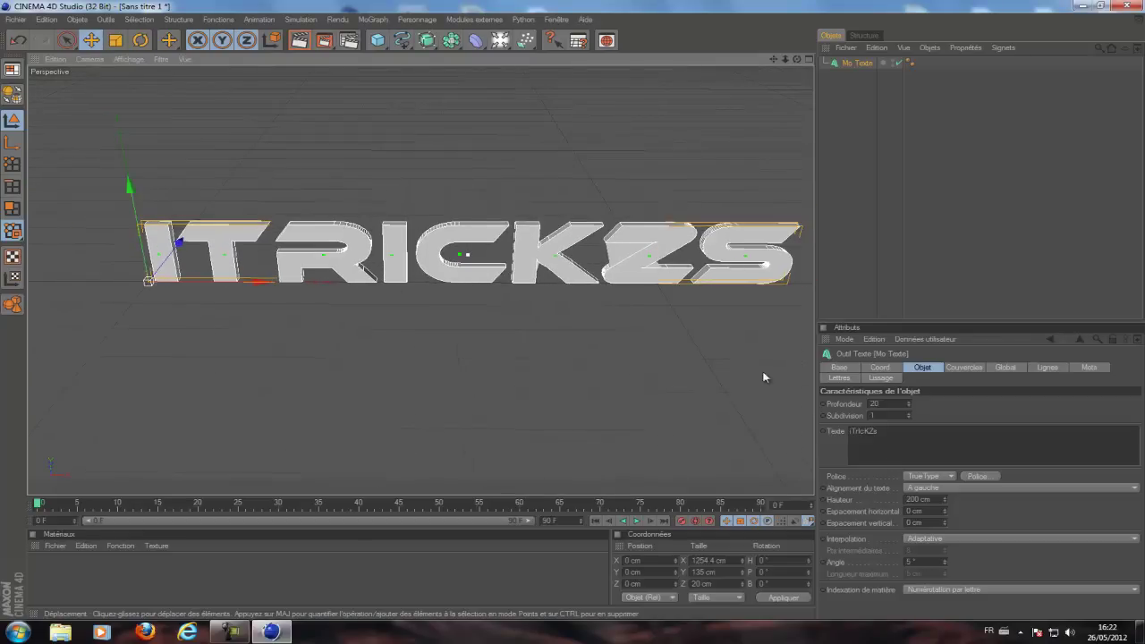
Change the Mo Texte object's font to Impact in the Condensé Gras style and frame the whole word
click(978, 476)
mouse_move(136, 158)
mouse_down()
mouse_move(135, 145)
mouse_move(136, 162)
mouse_up()
click(41, 141)
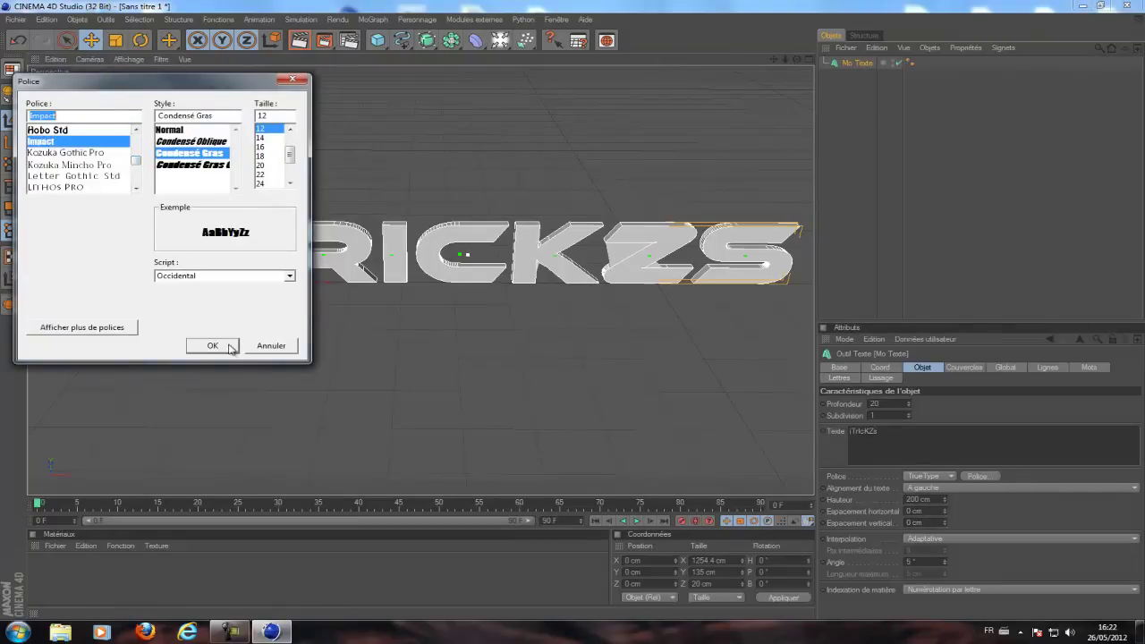
click(212, 345)
drag(774, 59, 595, 313)
scroll(586, 213, up, 2)
drag(797, 59, 573, 310)
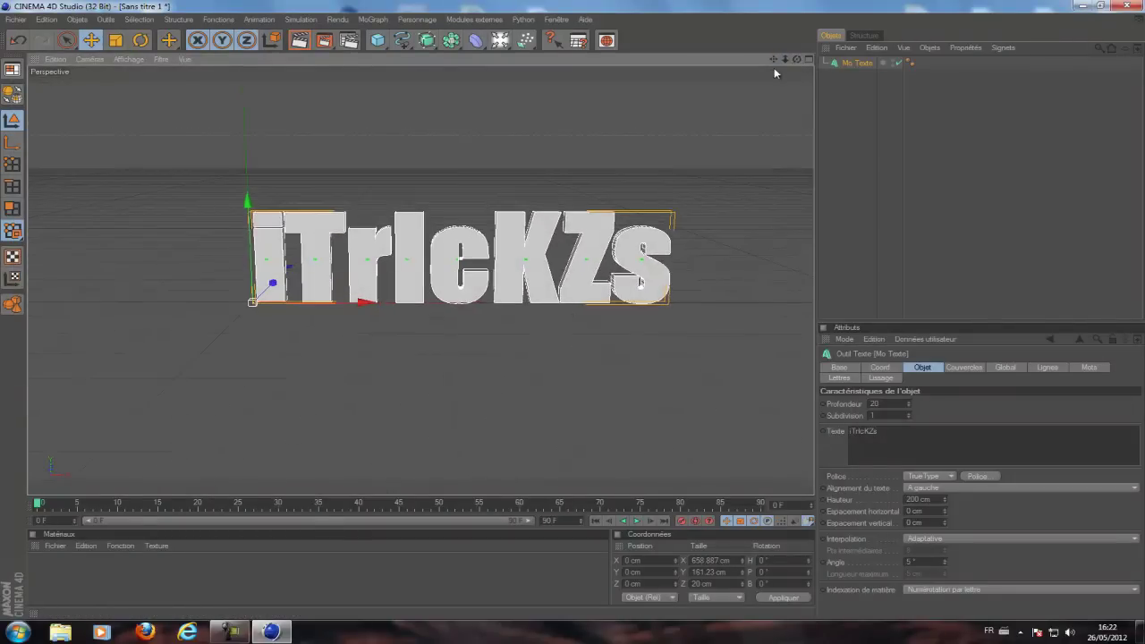
scroll(734, 96, up, 1)
drag(774, 59, 575, 316)
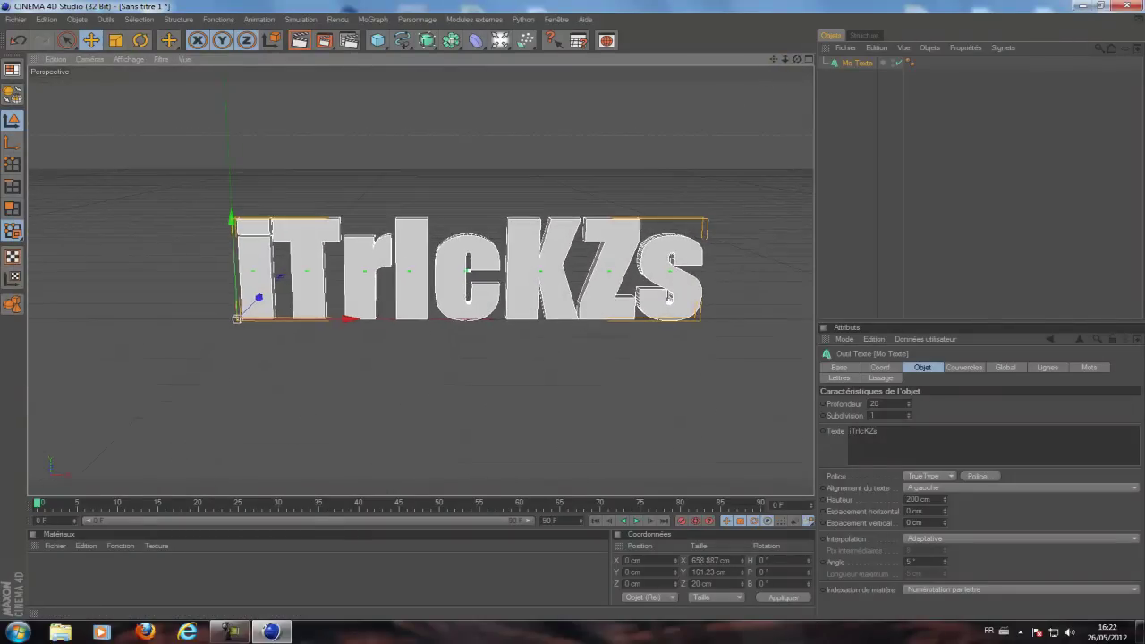
Set the Mo Texte object's extrusion depth (Profondeur) to 80
double_click(896, 403)
text(80)
key(Return)
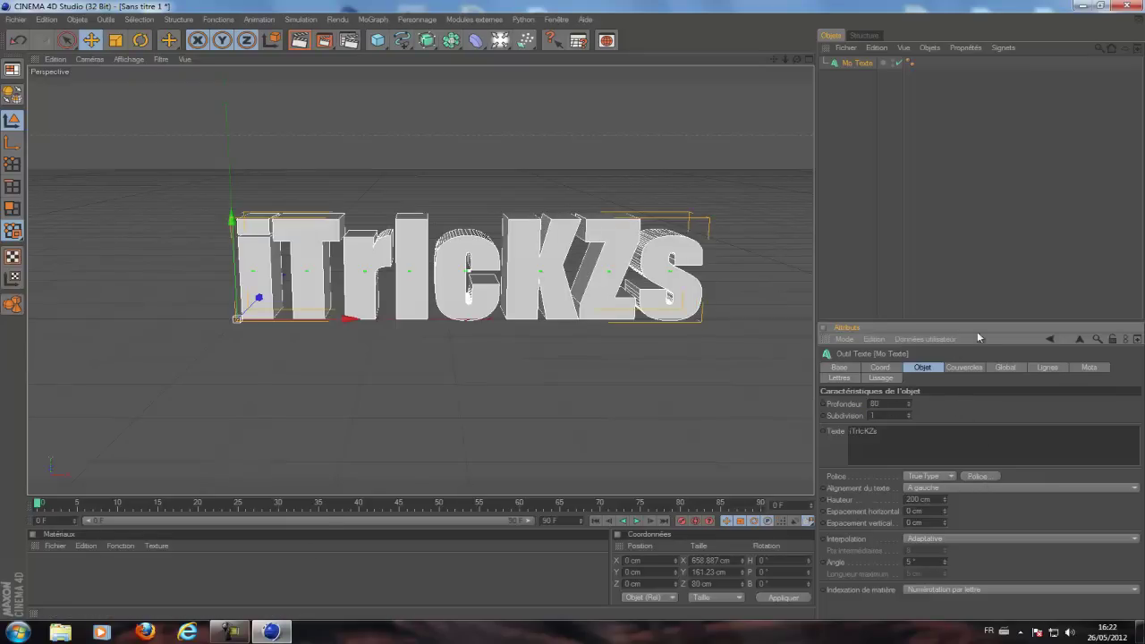
Set both the start and end caps of the text to Couvercle et biseau with a 3 cm radius
click(964, 366)
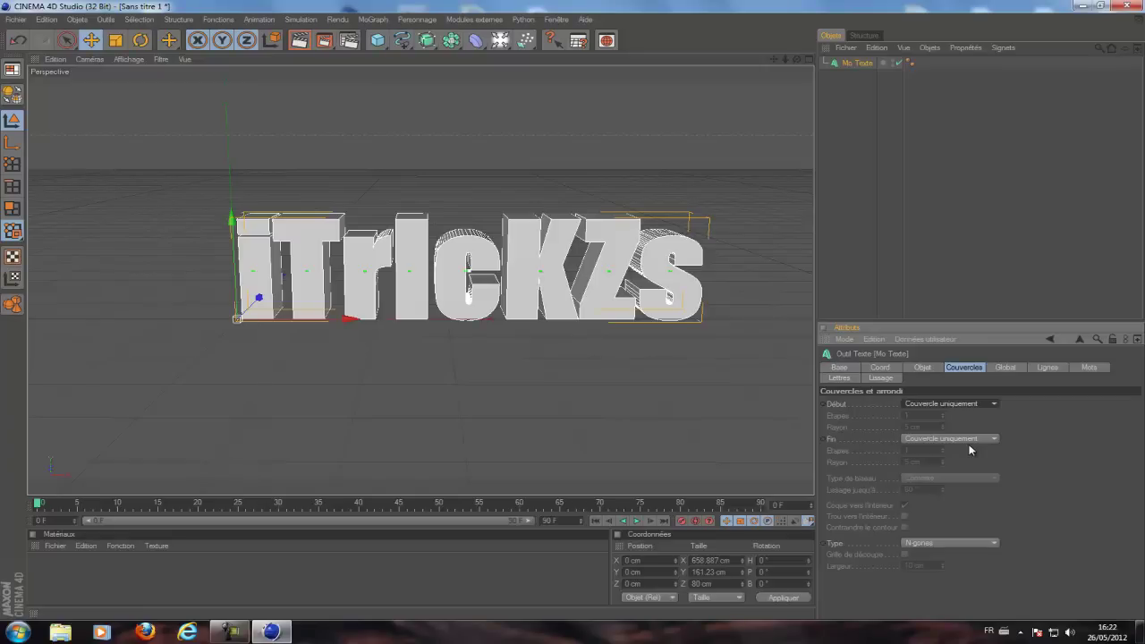
click(950, 438)
click(948, 485)
click(963, 404)
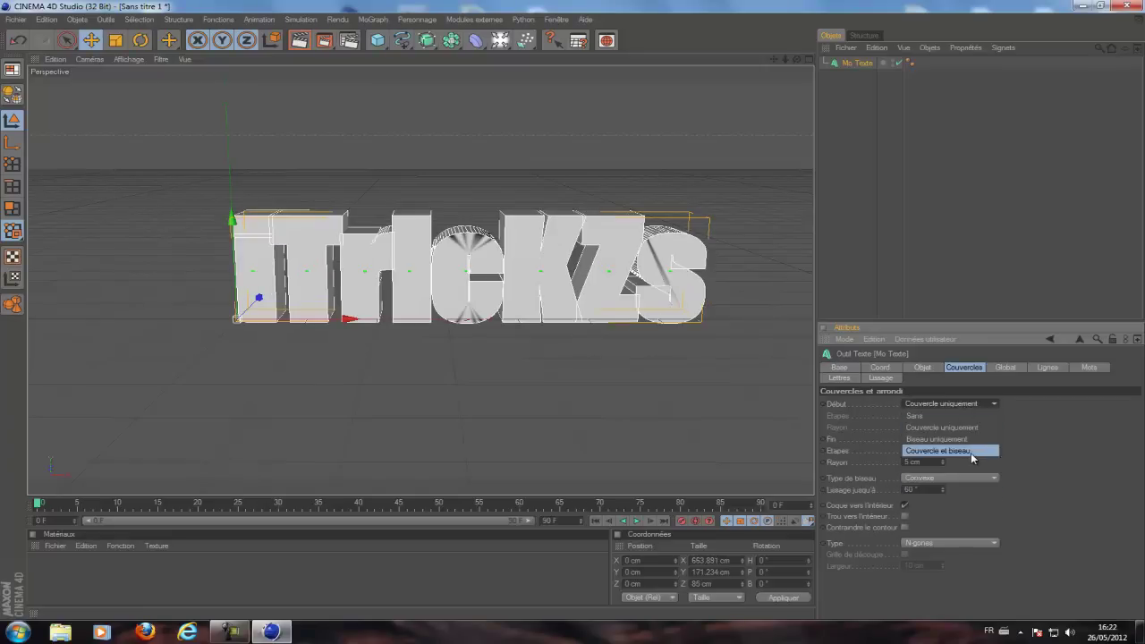
click(972, 451)
click(912, 427)
text(3)
click(928, 463)
text(3)
key(Return)
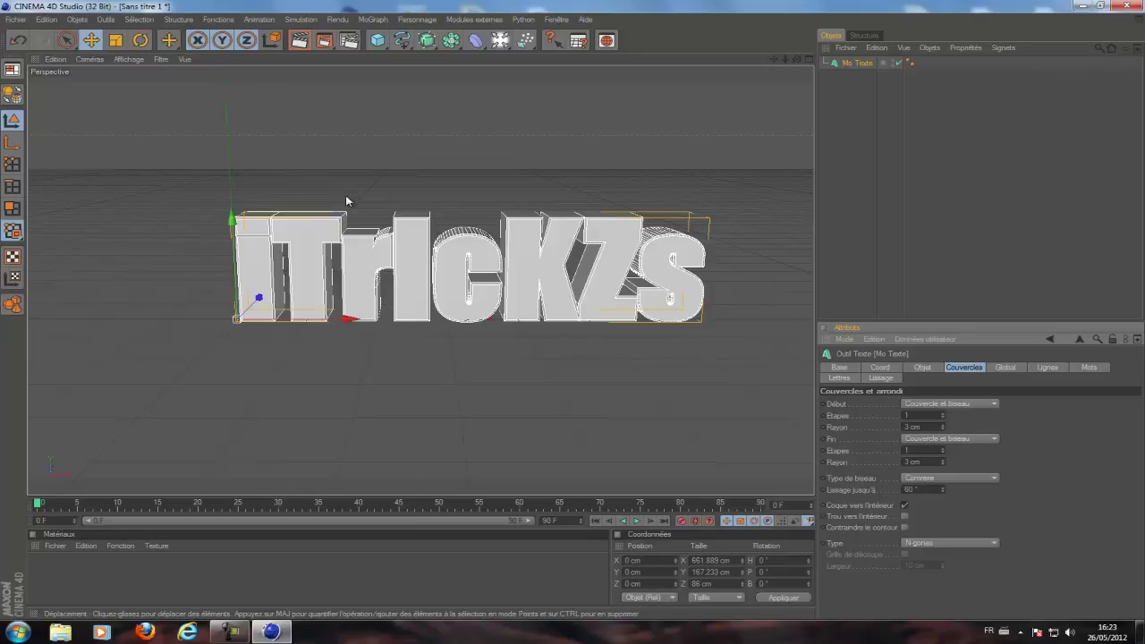
Create a new material, enable its Luminescence channel and set the luminescence colour to pure red (255, 0, 0)
click(176, 580)
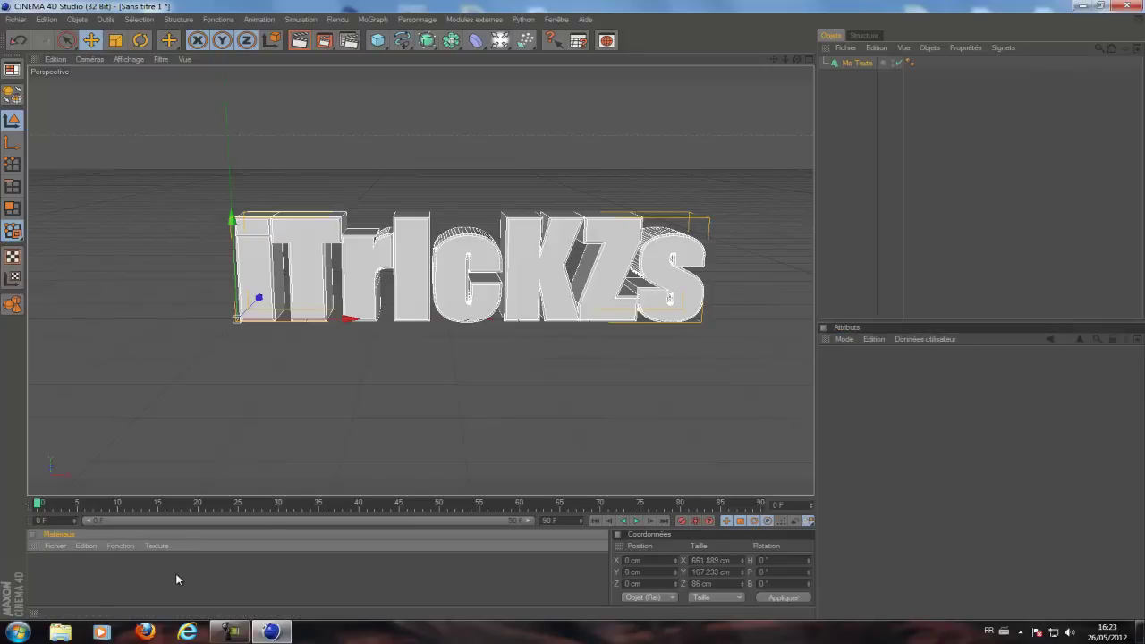
double_click(165, 580)
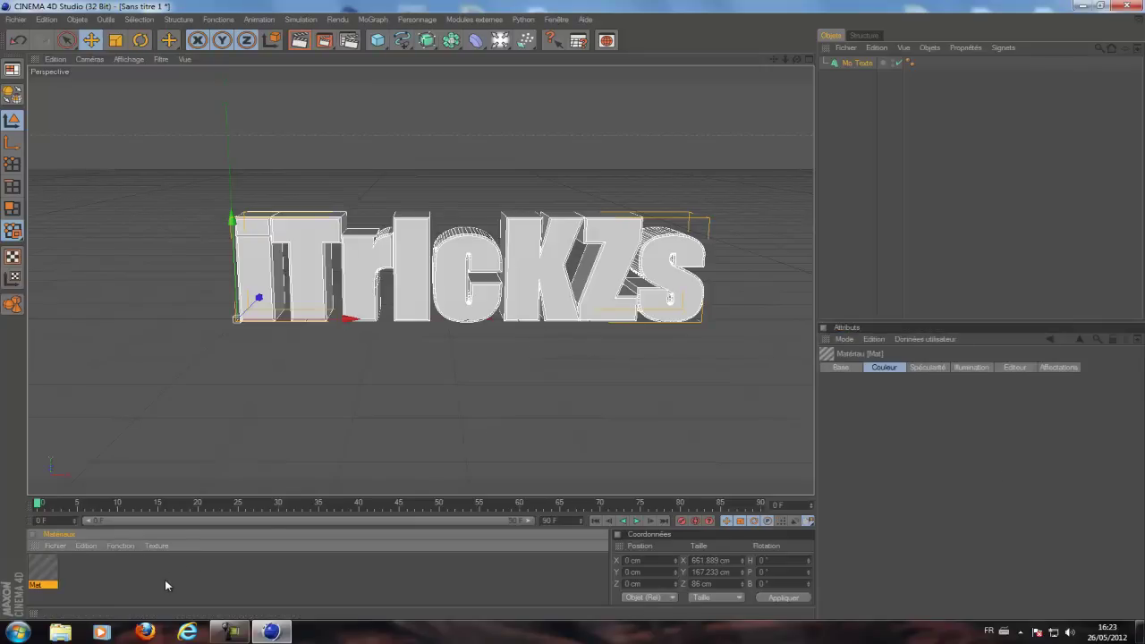
double_click(43, 569)
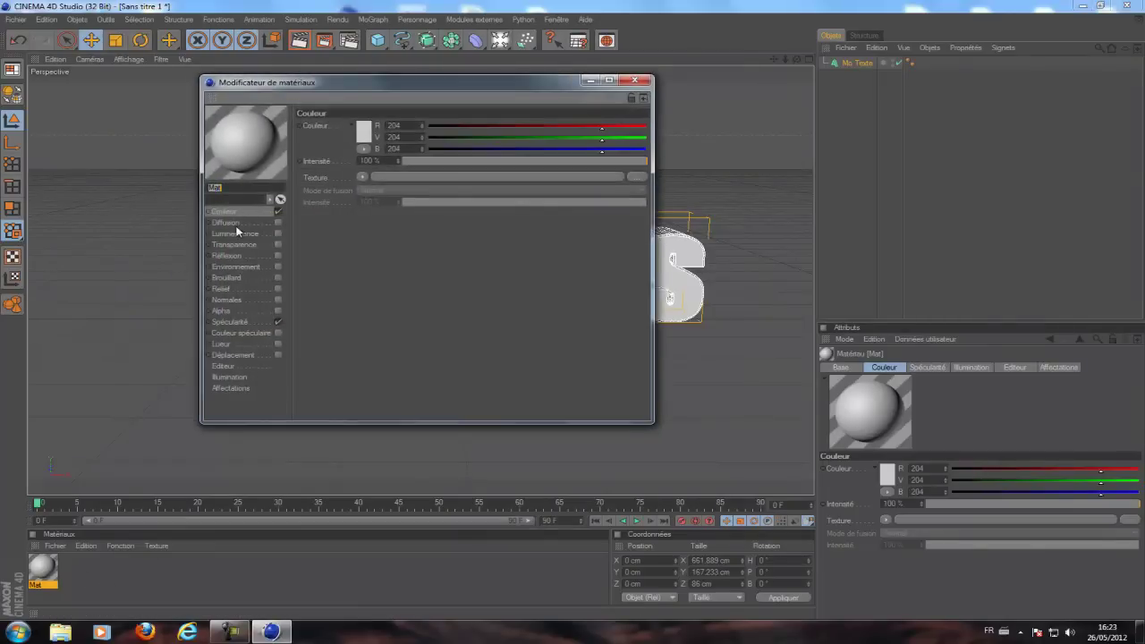
click(235, 233)
click(278, 233)
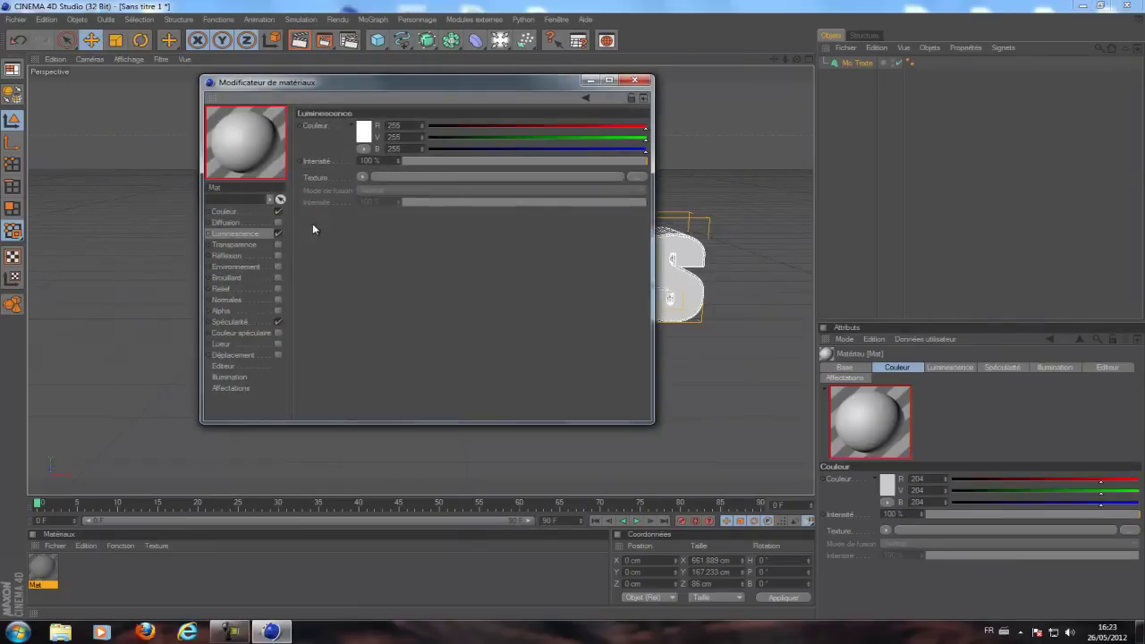
click(365, 130)
drag(352, 120, 369, 123)
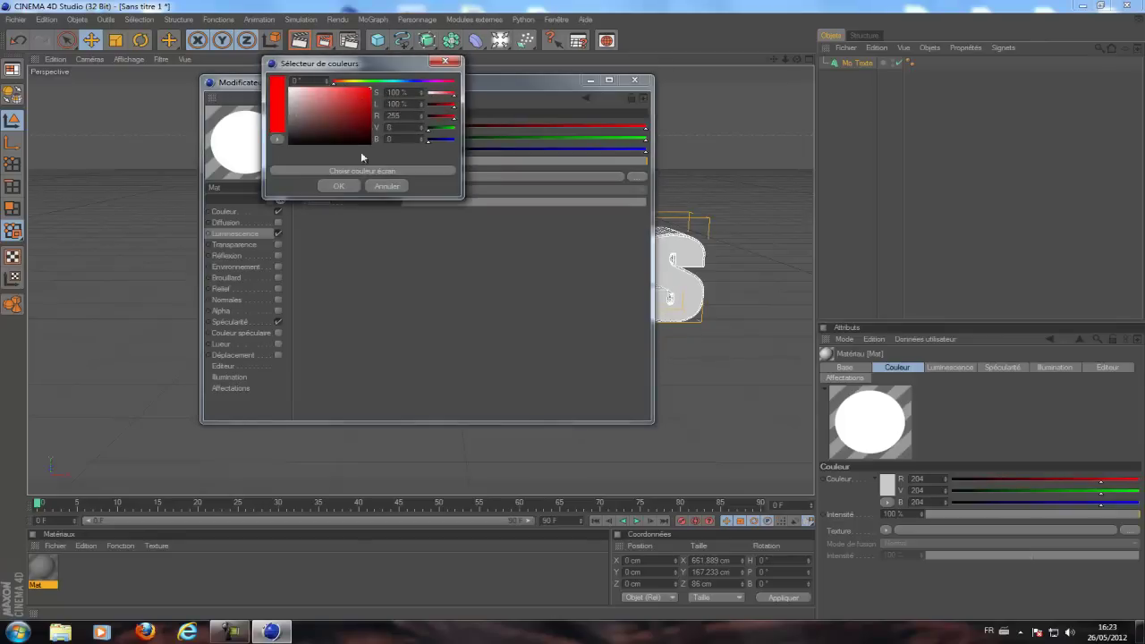
click(350, 186)
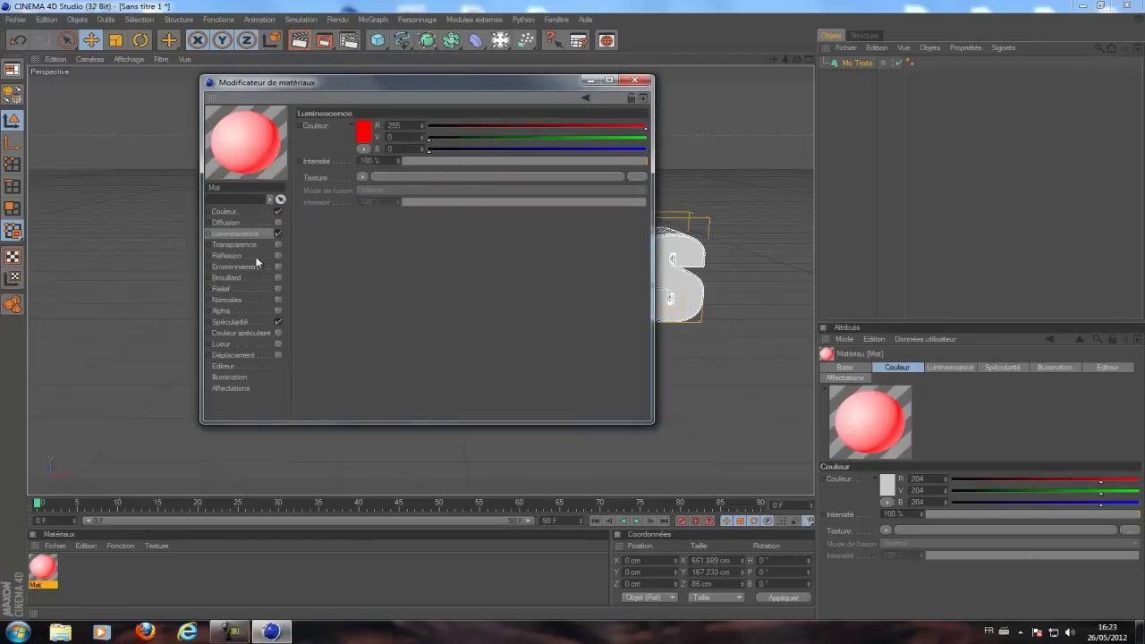
Close the material editor and apply the red material to the Mo Texte object
click(634, 79)
drag(211, 363, 318, 276)
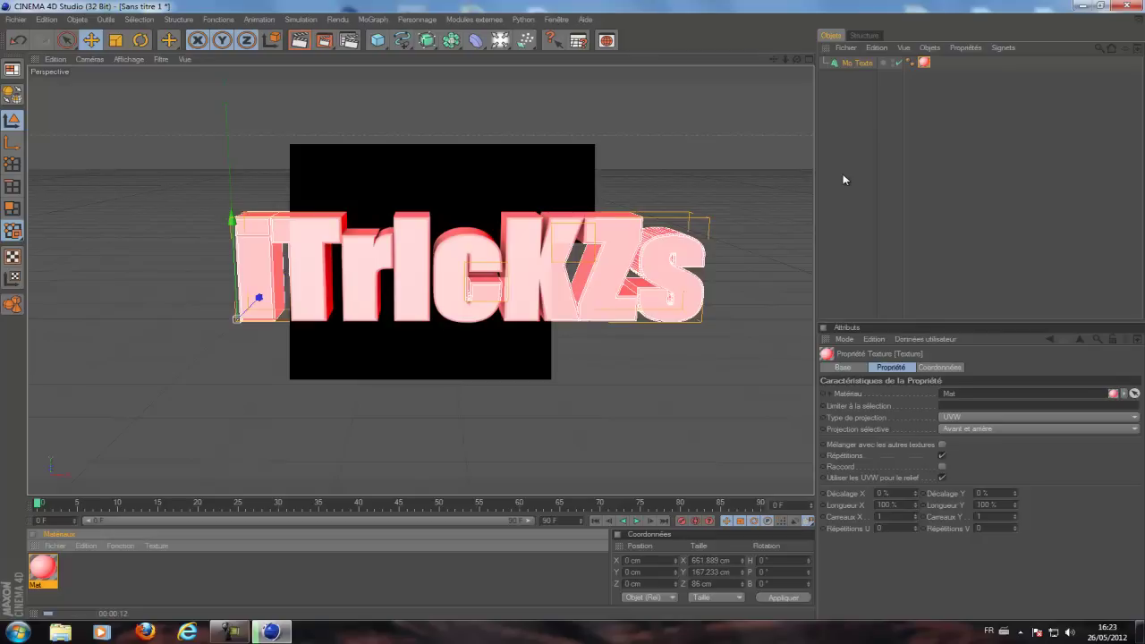
click(844, 179)
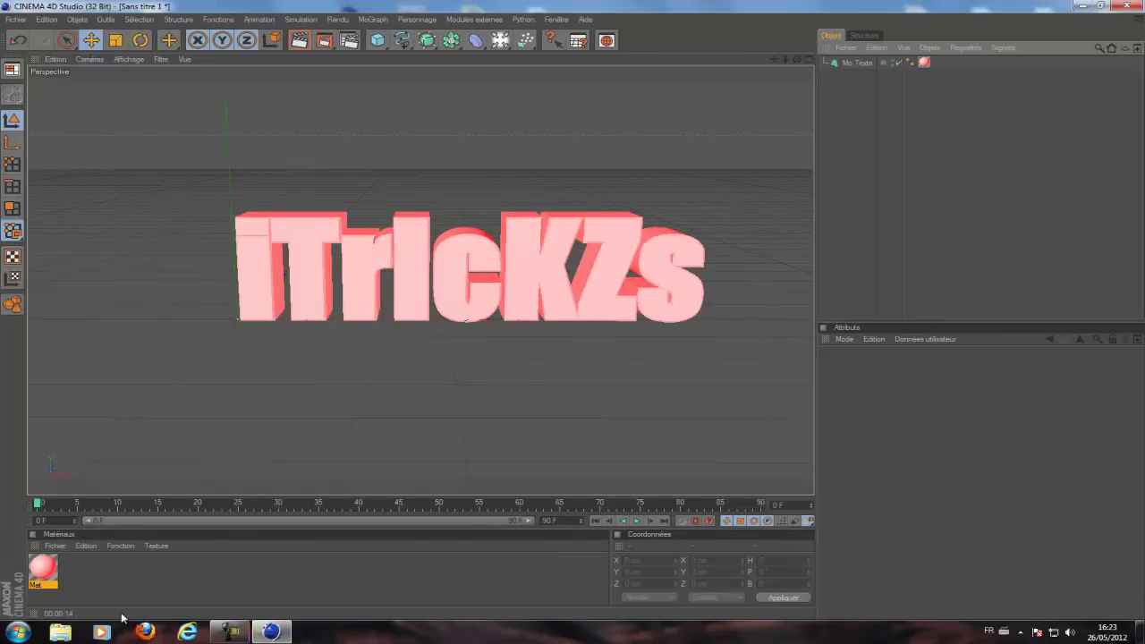
Add a Sol floor object and move it to about X 62 cm, Y -6.7 cm beneath the text
click(499, 40)
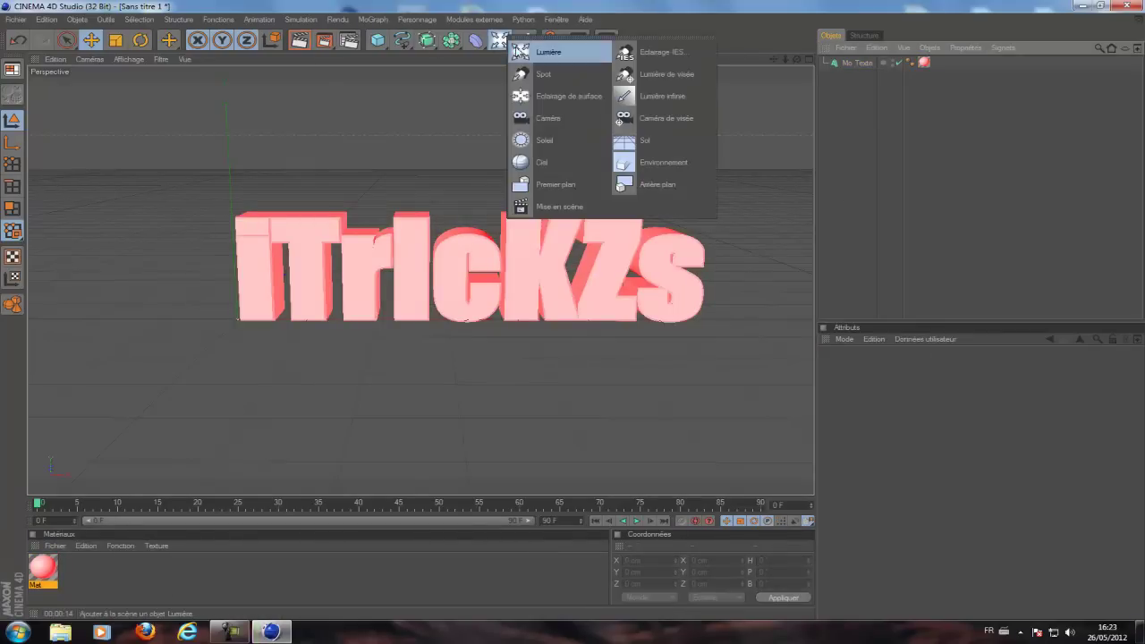
click(670, 143)
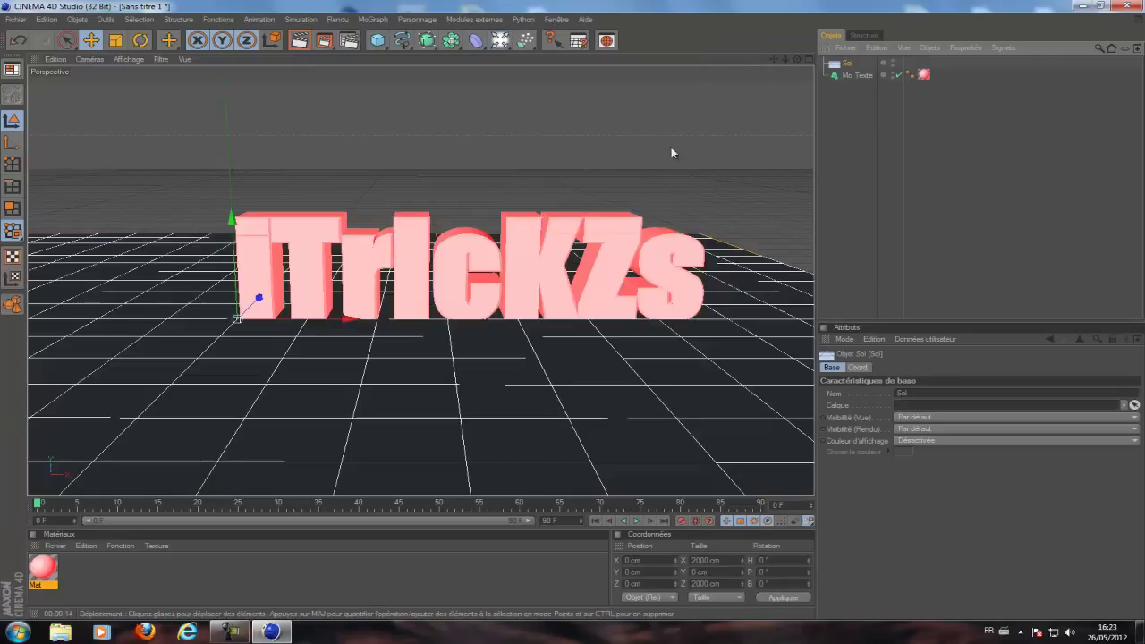
click(872, 118)
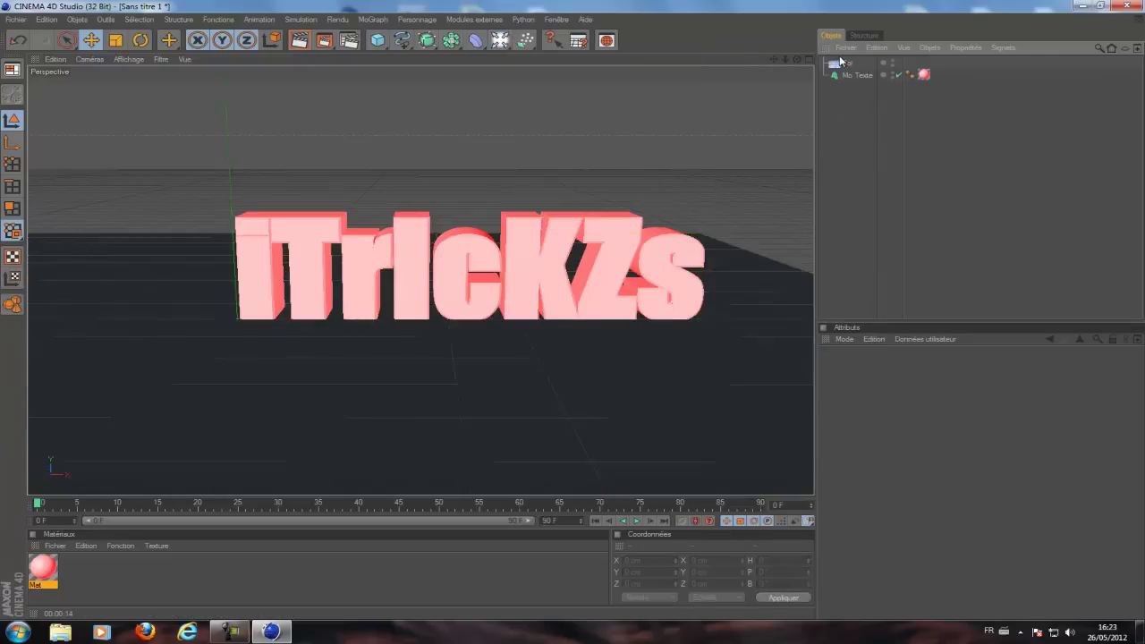
click(344, 331)
drag(589, 311, 447, 322)
drag(366, 328, 387, 327)
click(329, 570)
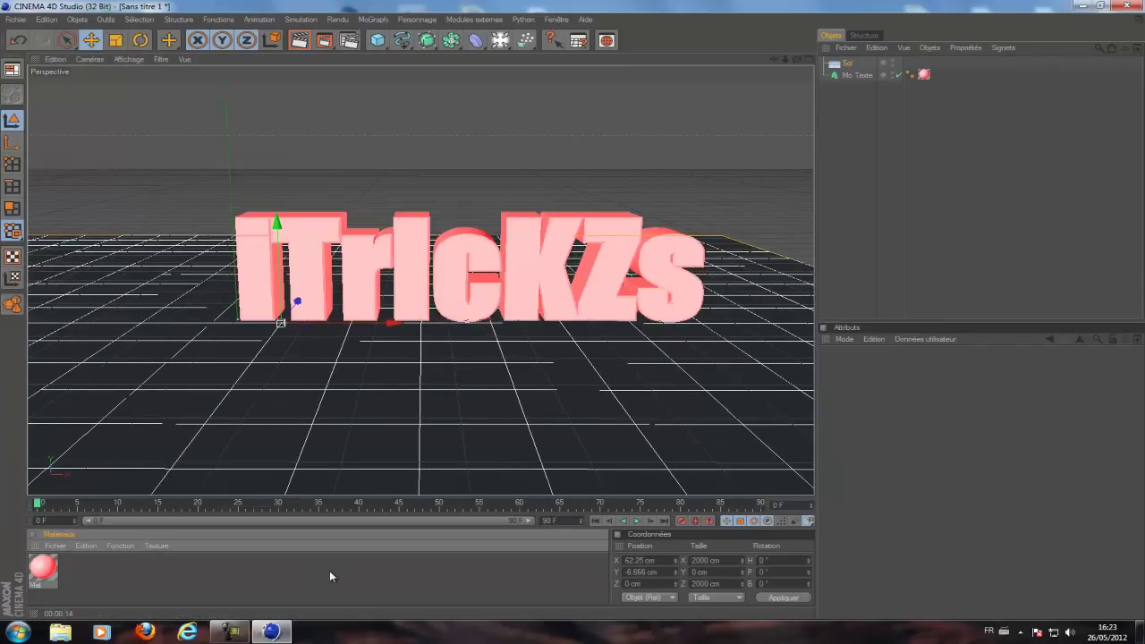
click(859, 74)
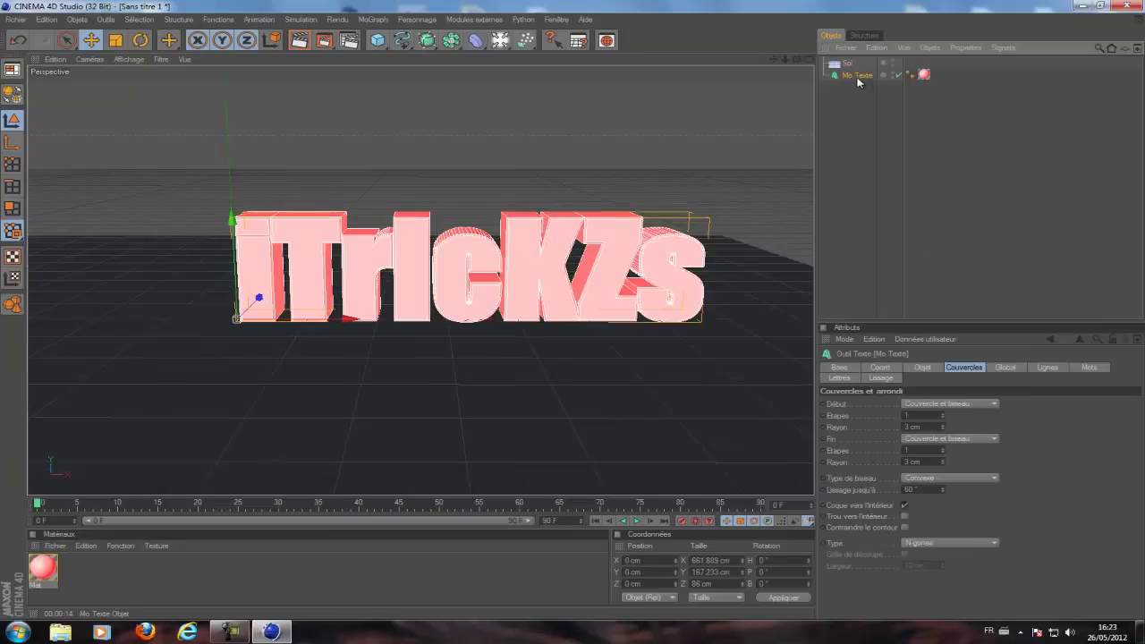
click(846, 63)
click(857, 75)
click(846, 64)
click(860, 76)
Add an Omni light and position it inside the letter i at about X 46 cm, Y 85.5 cm, Z 44.5 cm
mouse_move(503, 43)
mouse_down()
mouse_move(518, 50)
mouse_move(504, 43)
mouse_up()
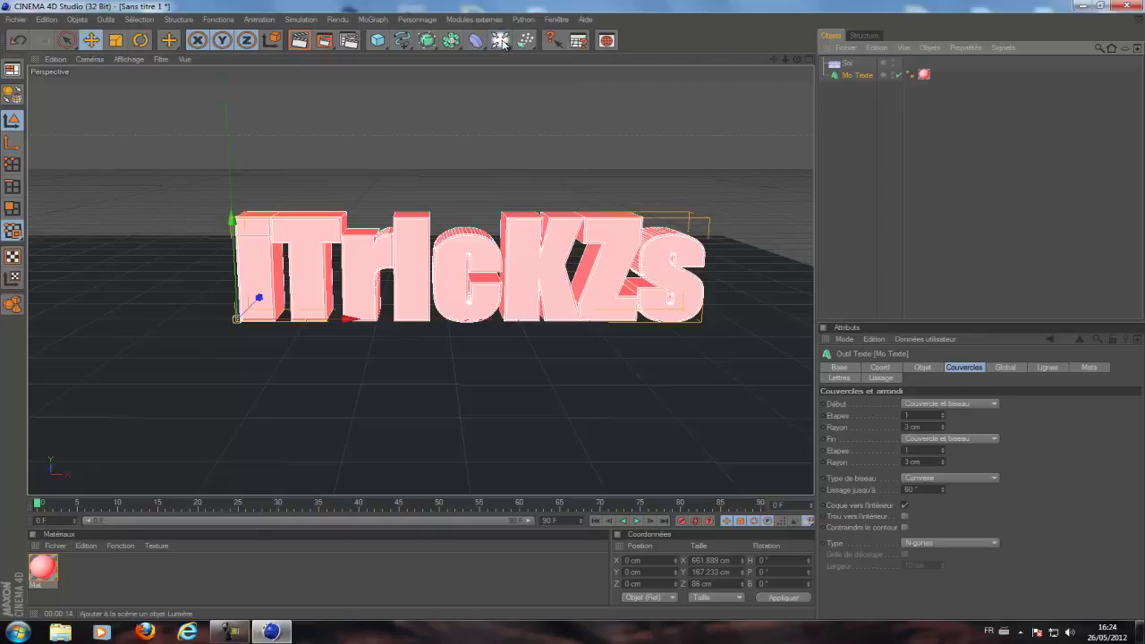
click(503, 43)
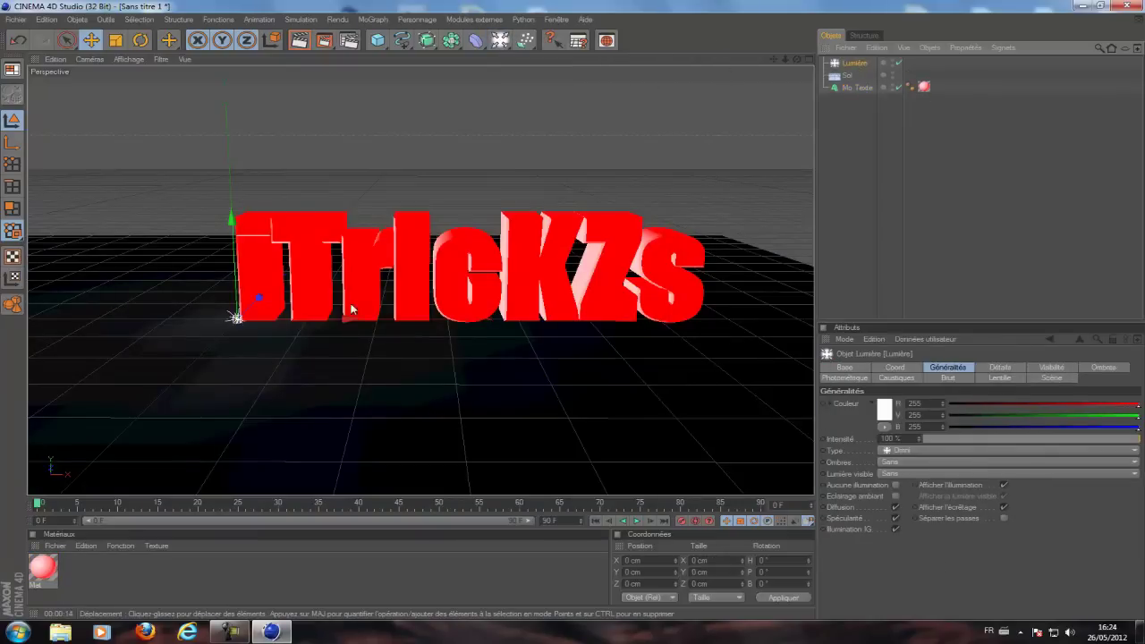
middle_click(354, 244)
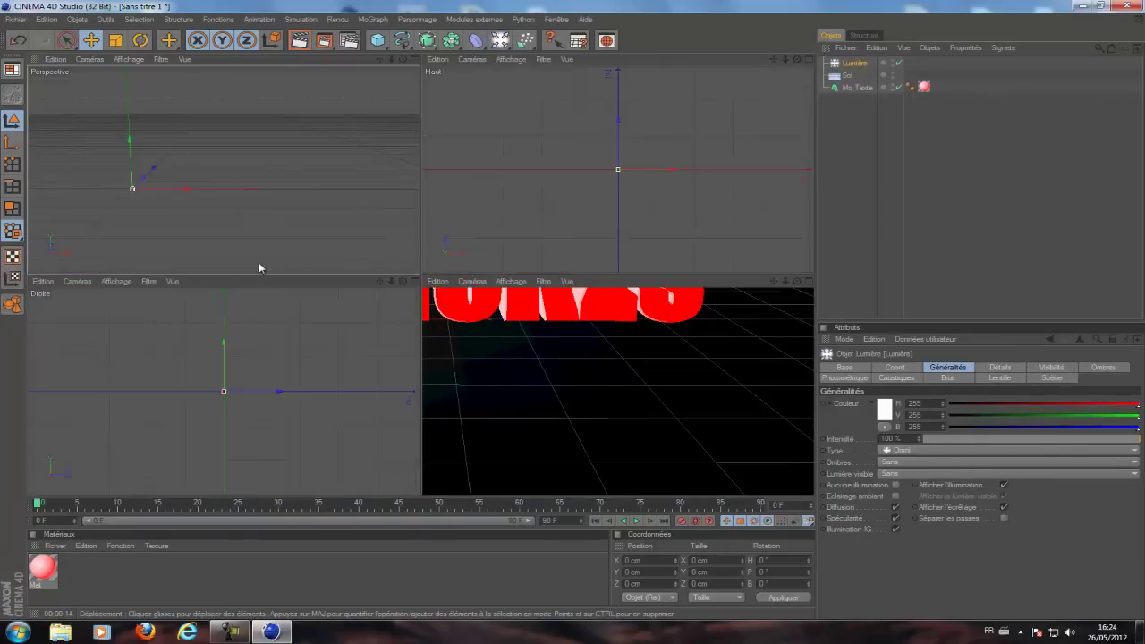
middle_click(236, 223)
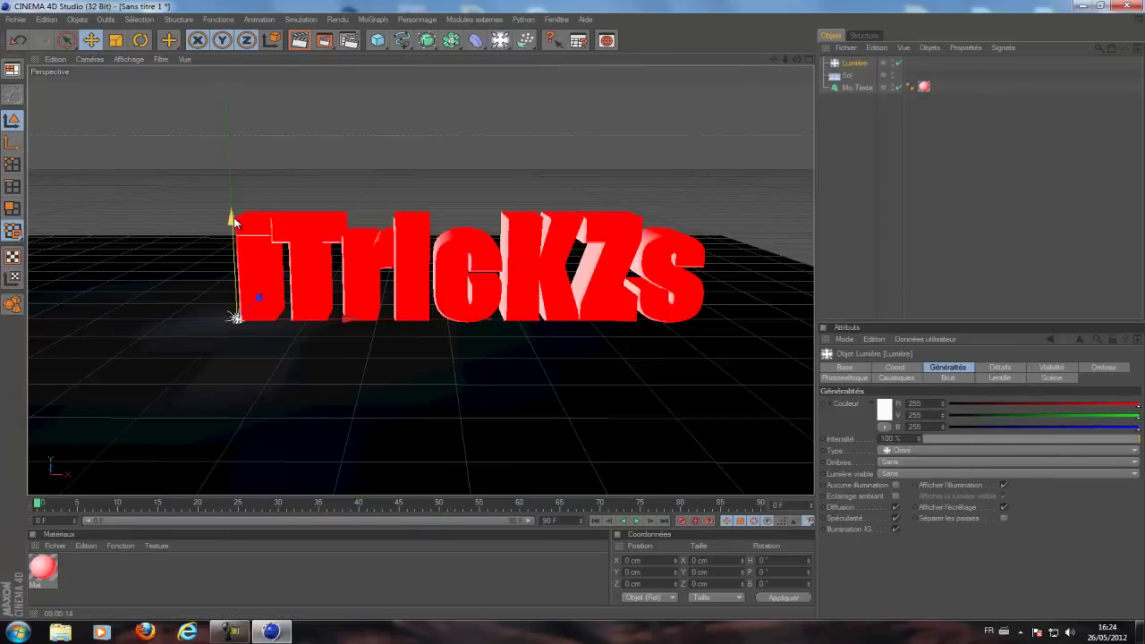
middle_click(315, 233)
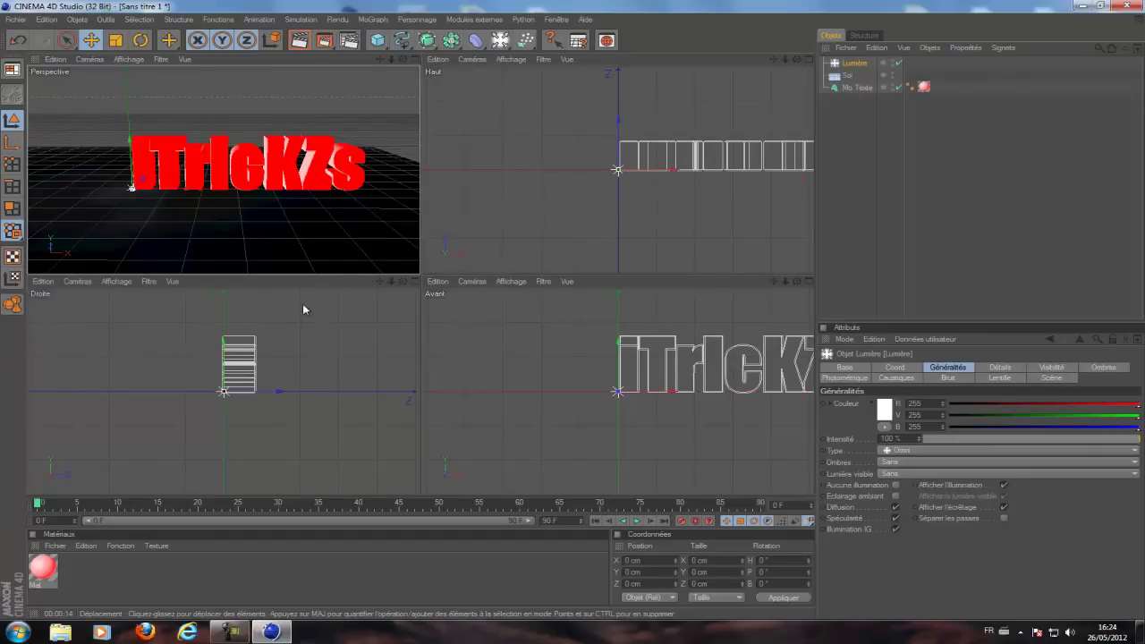
drag(279, 391, 297, 391)
drag(241, 344, 419, 310)
drag(680, 156, 571, 273)
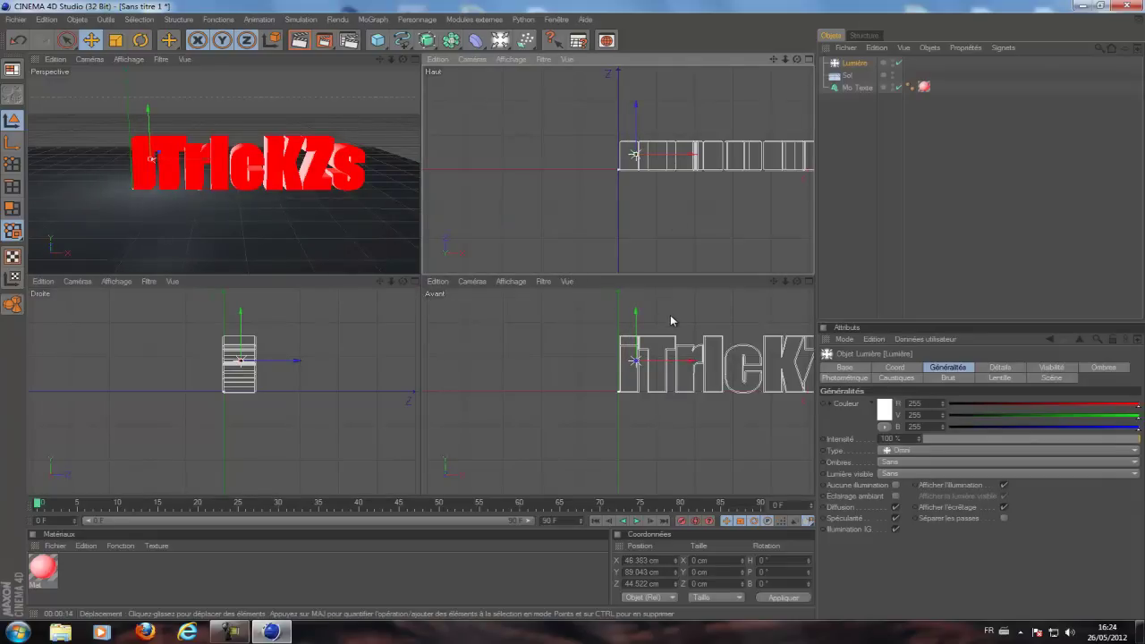
drag(640, 312, 577, 317)
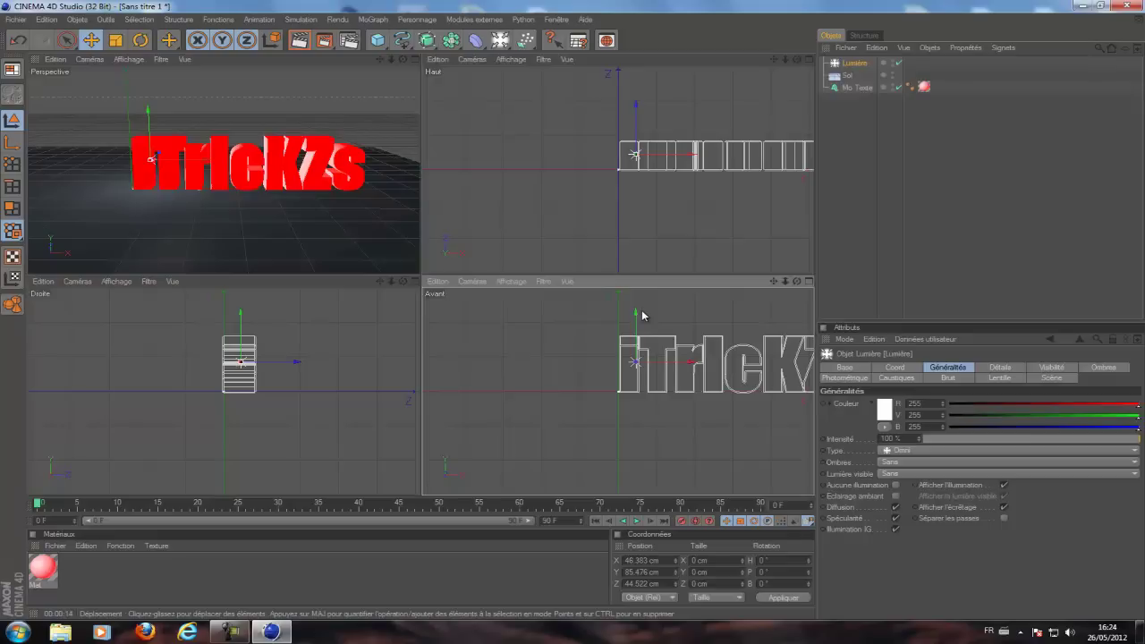
Add a second Omni light and position it inside the letter r at about X 173 cm, Y 87 cm, Z 44.6 cm
click(872, 182)
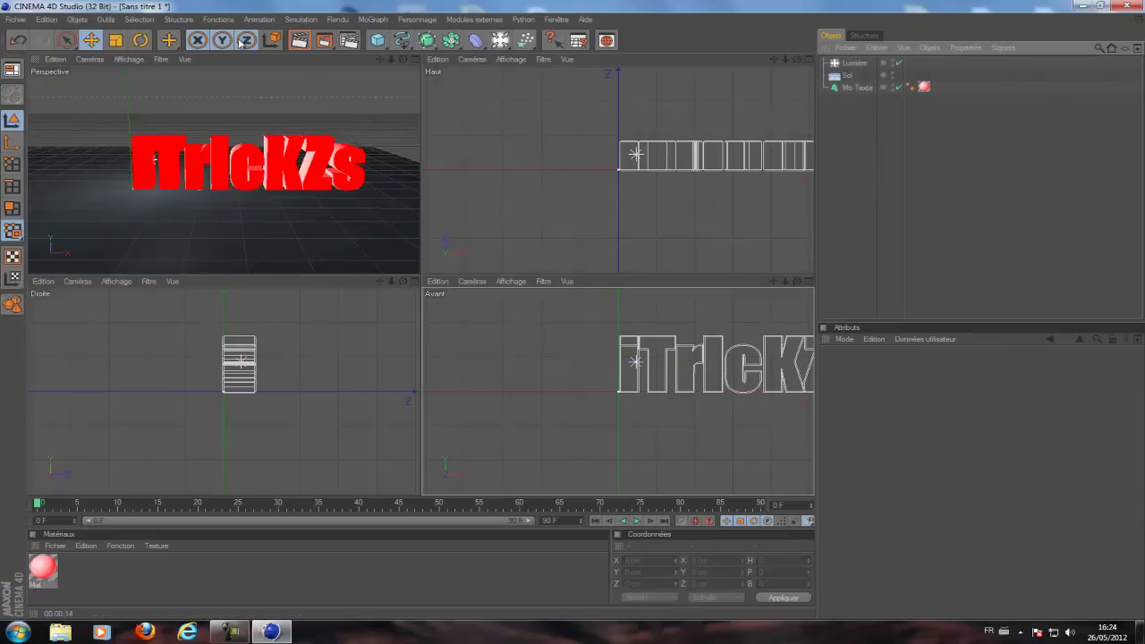
click(482, 41)
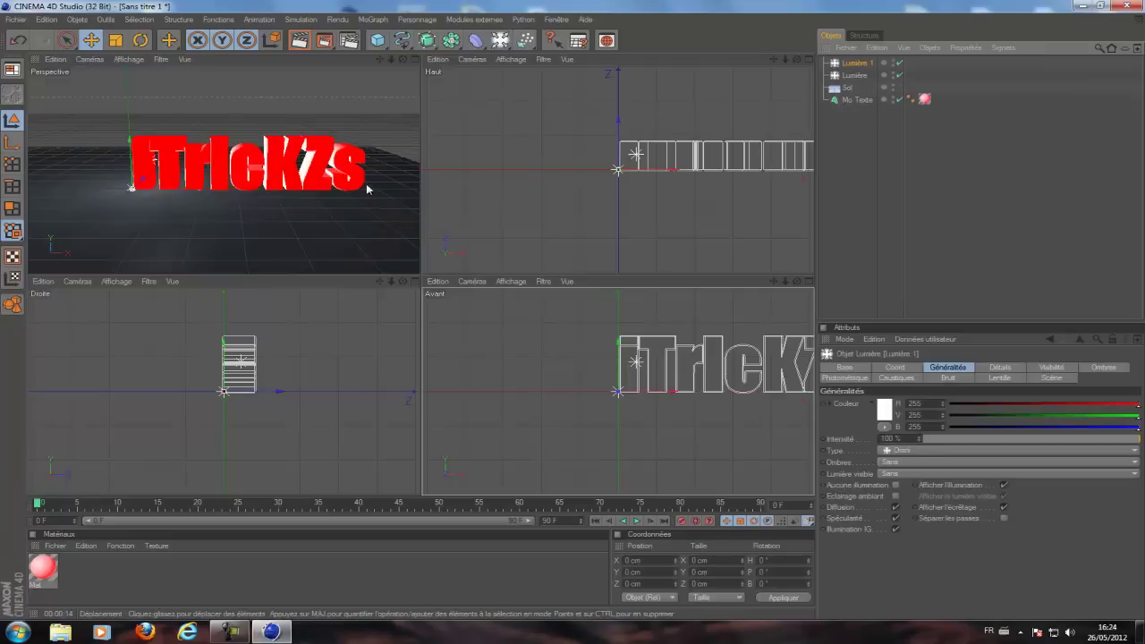
drag(674, 168, 742, 168)
drag(690, 125, 575, 277)
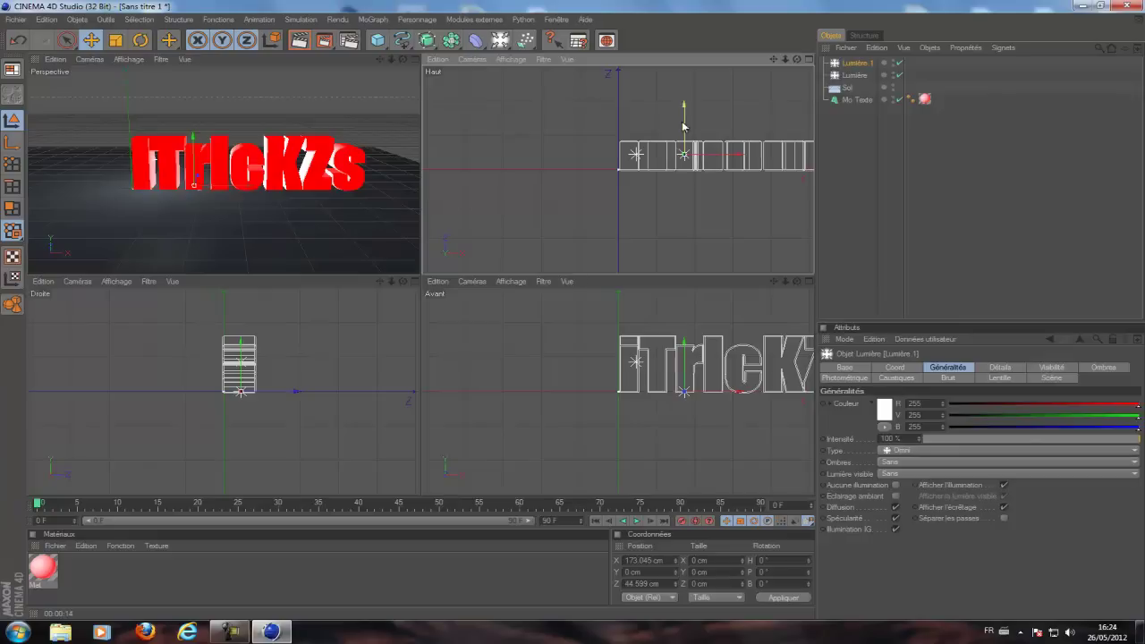
drag(251, 338, 421, 309)
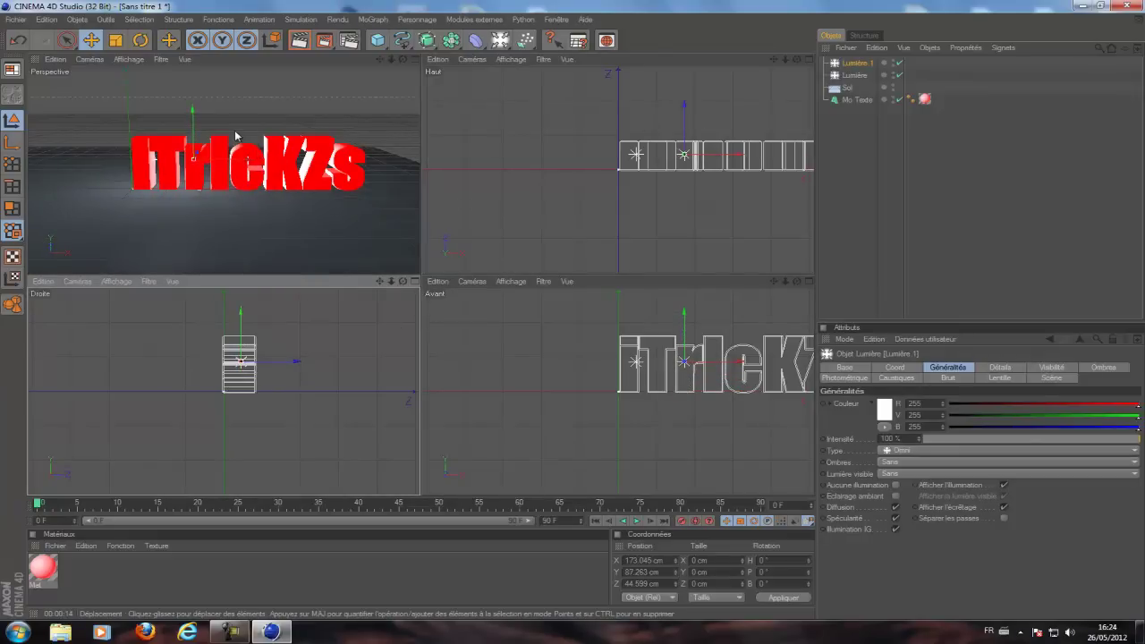
Add a third Omni light and position it by the letter c at about X 308.6 cm, Y 92.8 cm, Z 44.6 cm
click(500, 39)
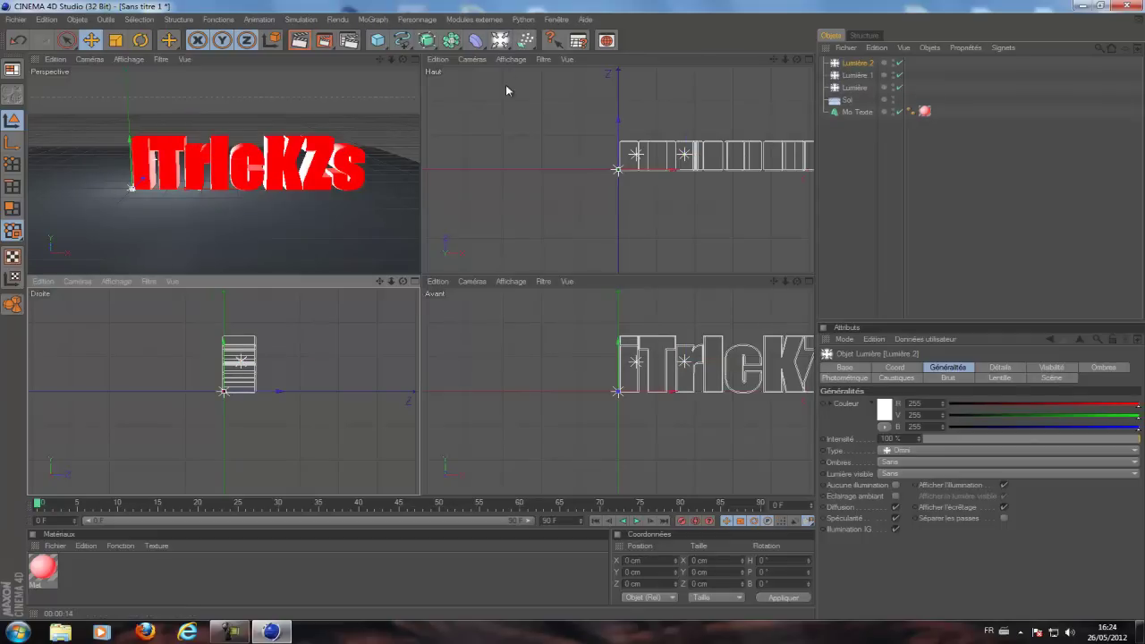
drag(626, 242, 572, 272)
drag(736, 121, 572, 273)
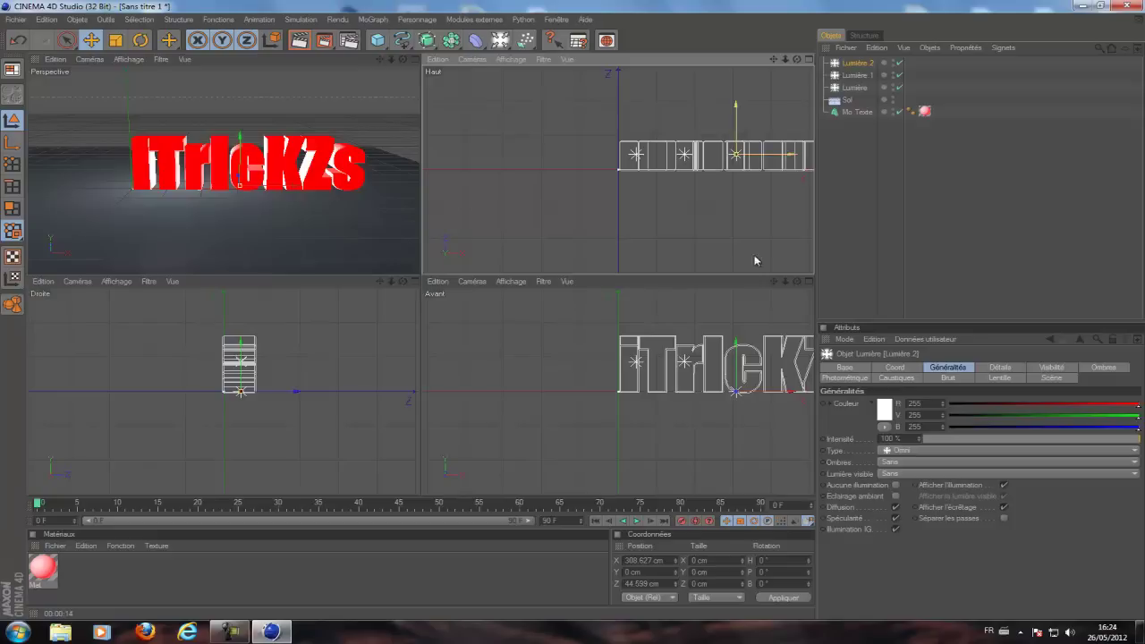
drag(735, 353, 572, 310)
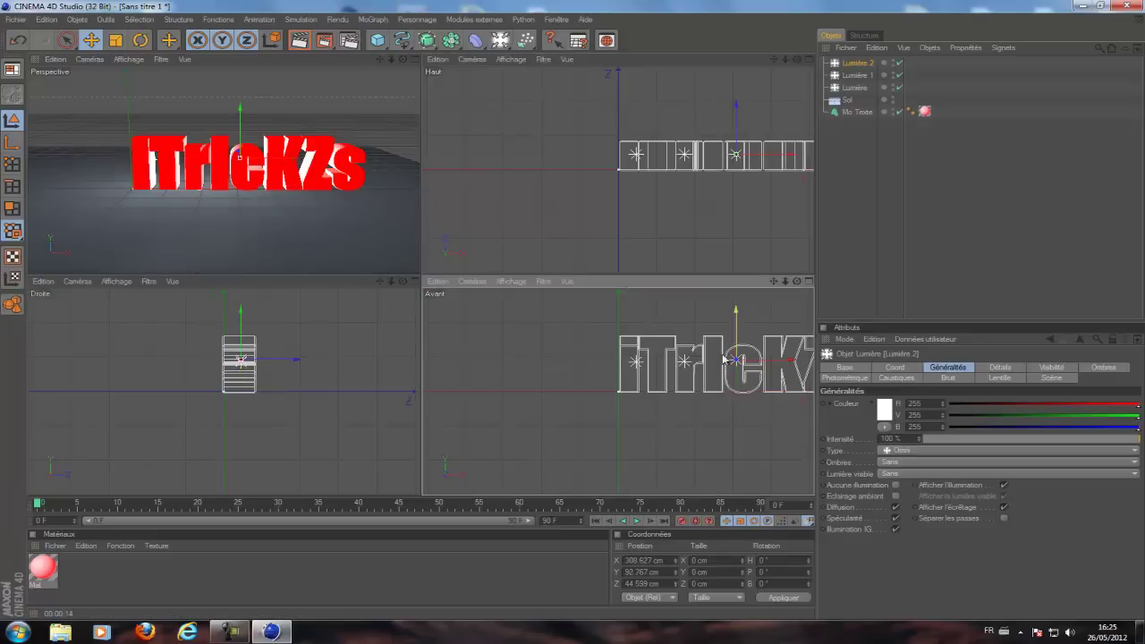
Add a fourth Omni light and position it inside the letter K at about X 446 cm, Y 92.8 cm, Z 44.5 cm
click(499, 40)
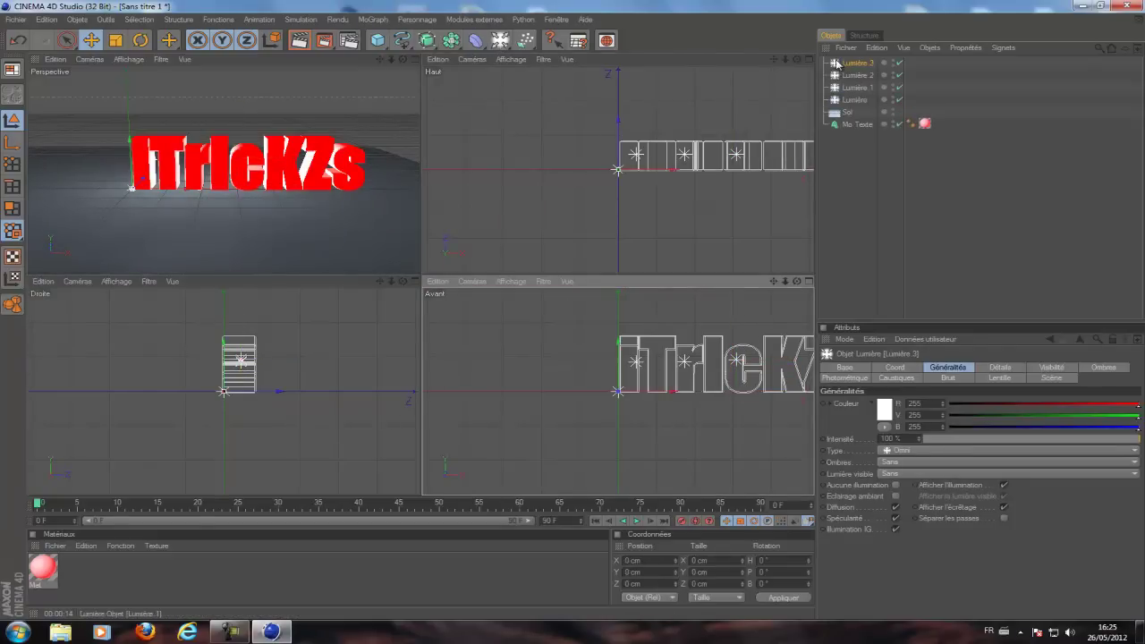
middle_drag(634, 159, 505, 162)
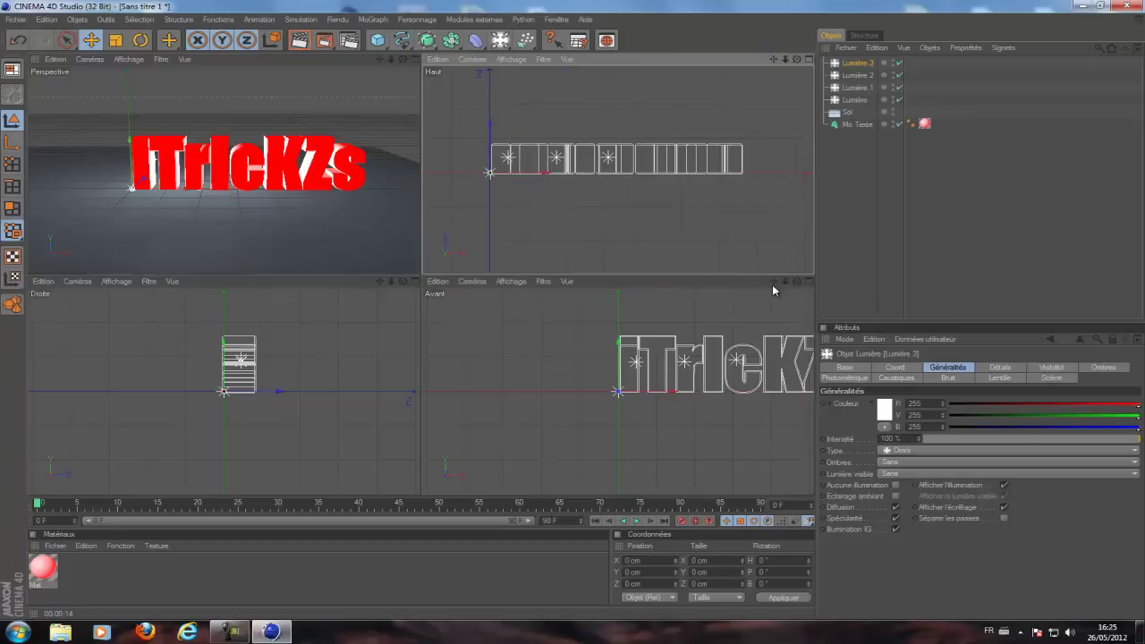
drag(773, 285, 578, 317)
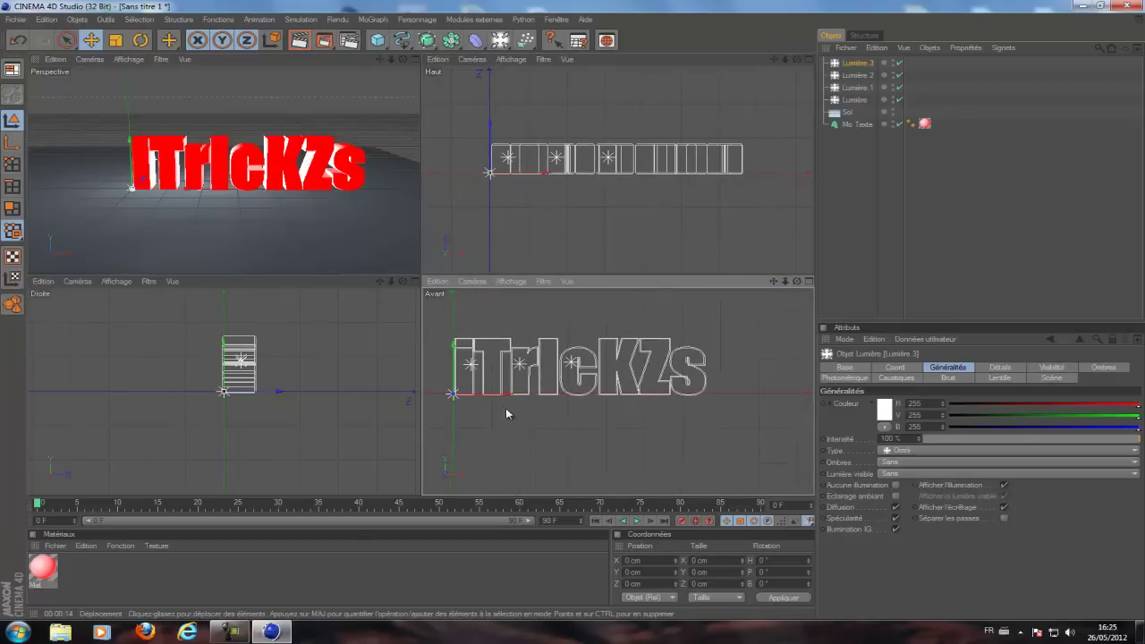
drag(508, 397, 623, 365)
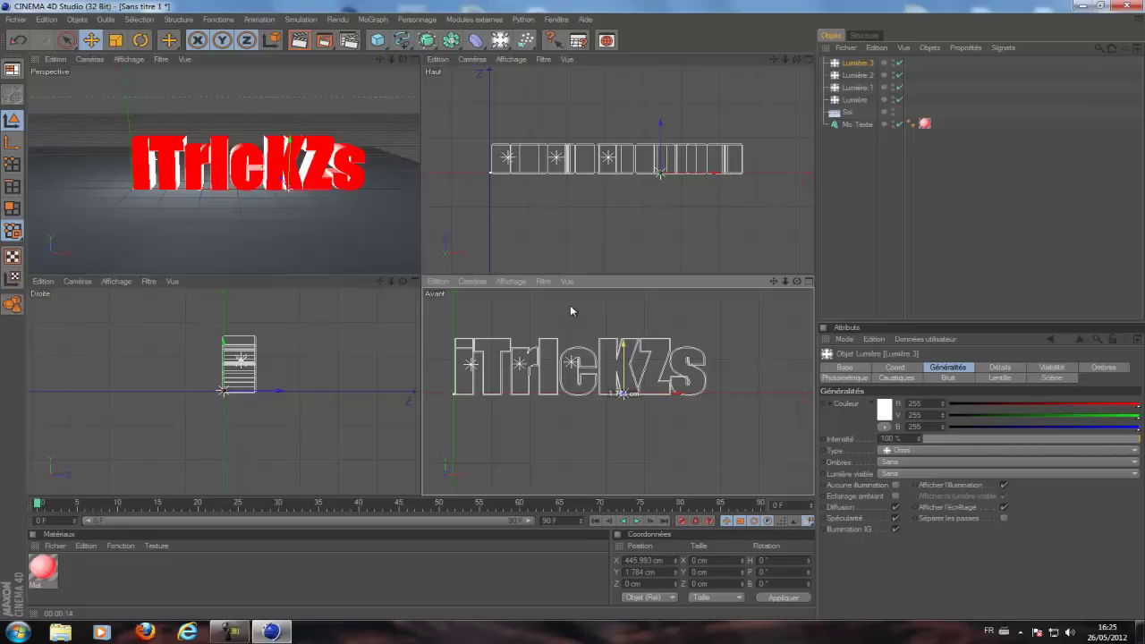
drag(573, 311, 573, 306)
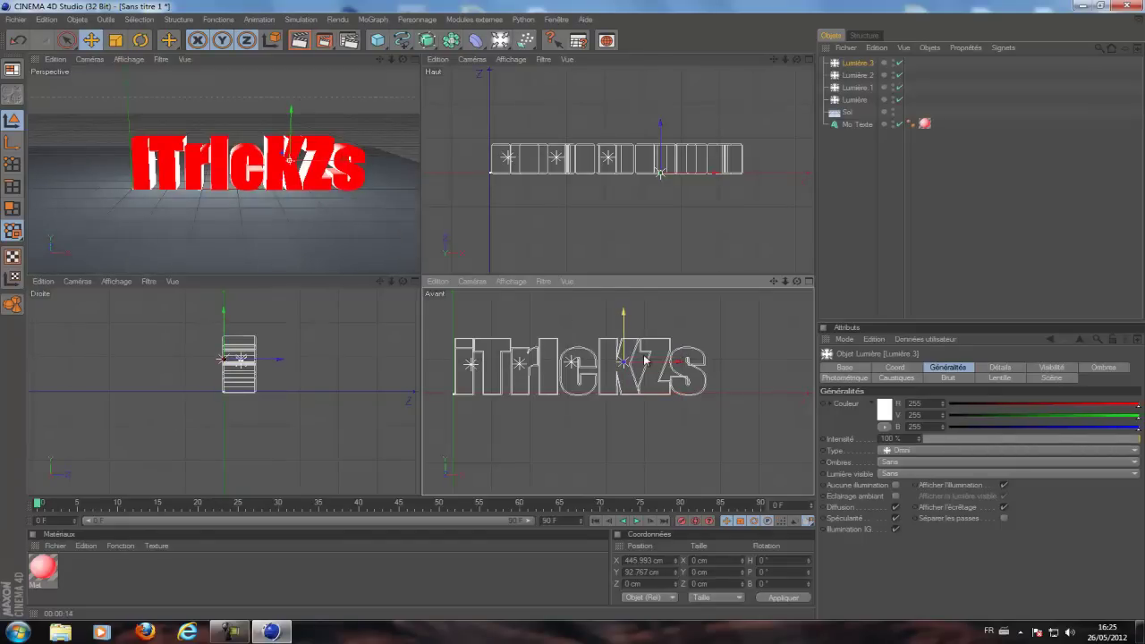
drag(276, 359, 420, 315)
key(ctrl+z)
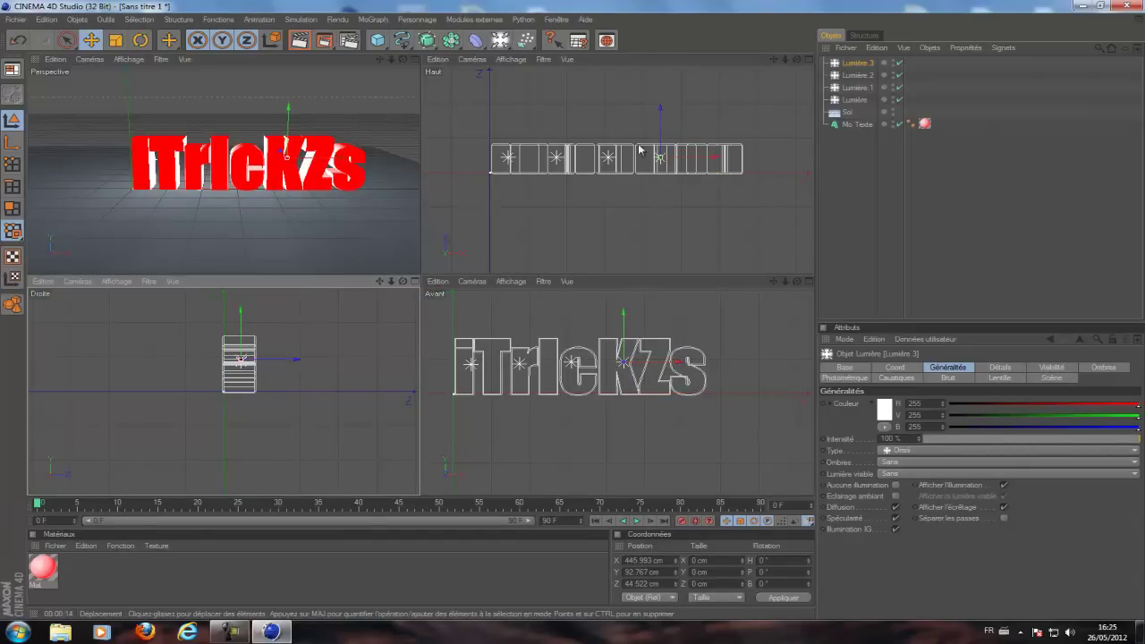
Add a fifth Omni light and position it by the letter s at about X 590.5 cm, Y 89.2 cm, Z 48.1 cm
click(500, 40)
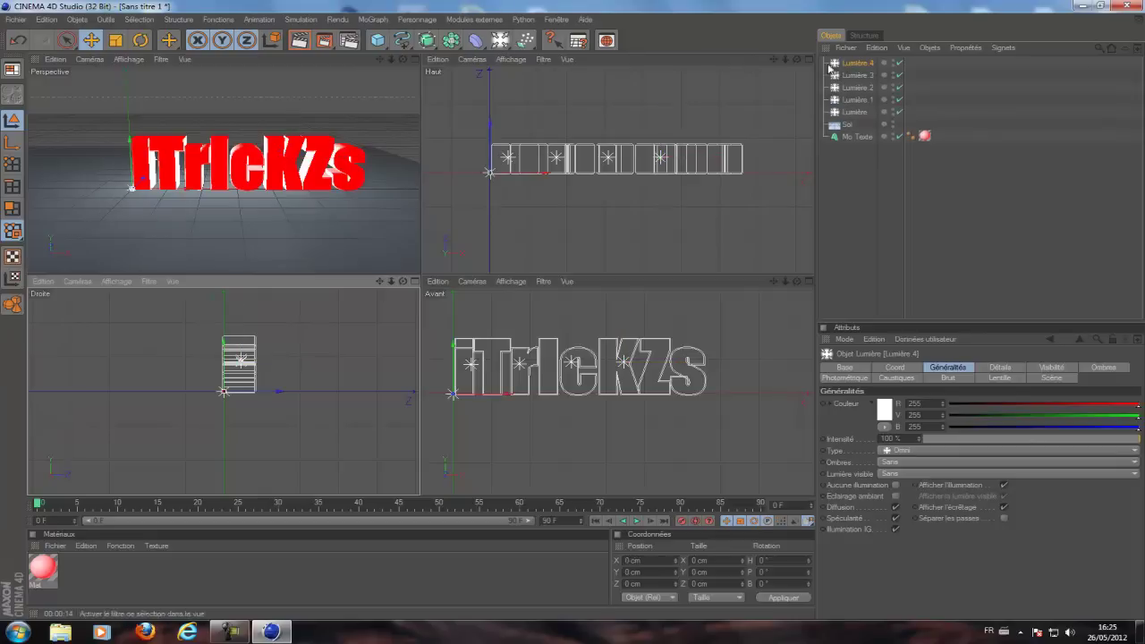
drag(577, 271, 573, 264)
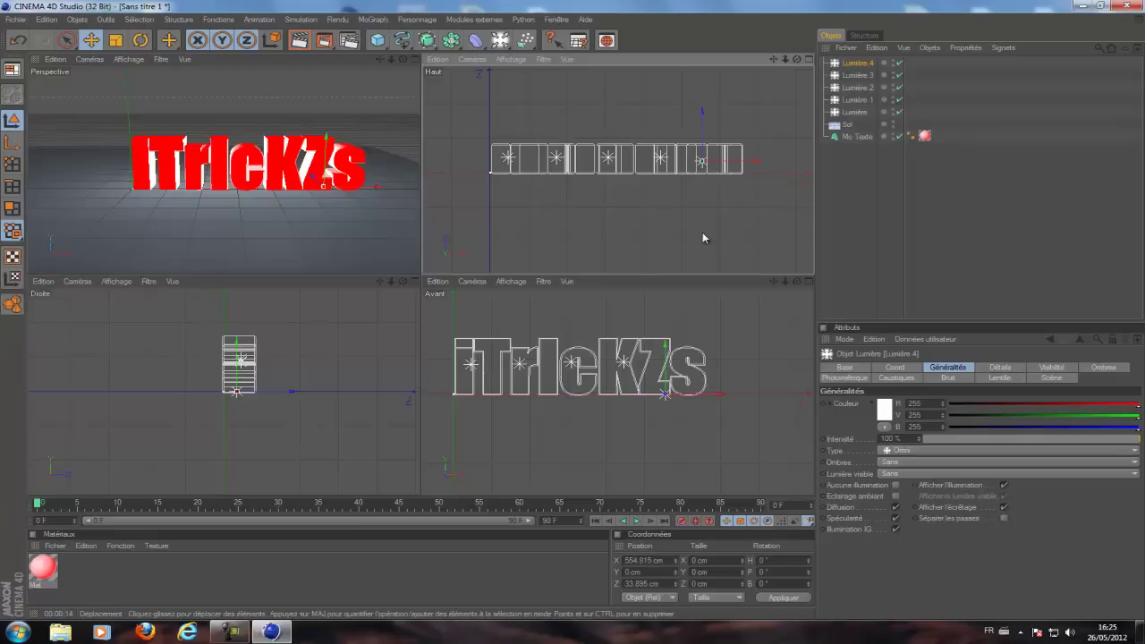
mouse_move(573, 322)
mouse_down()
mouse_move(573, 284)
mouse_move(571, 313)
mouse_up()
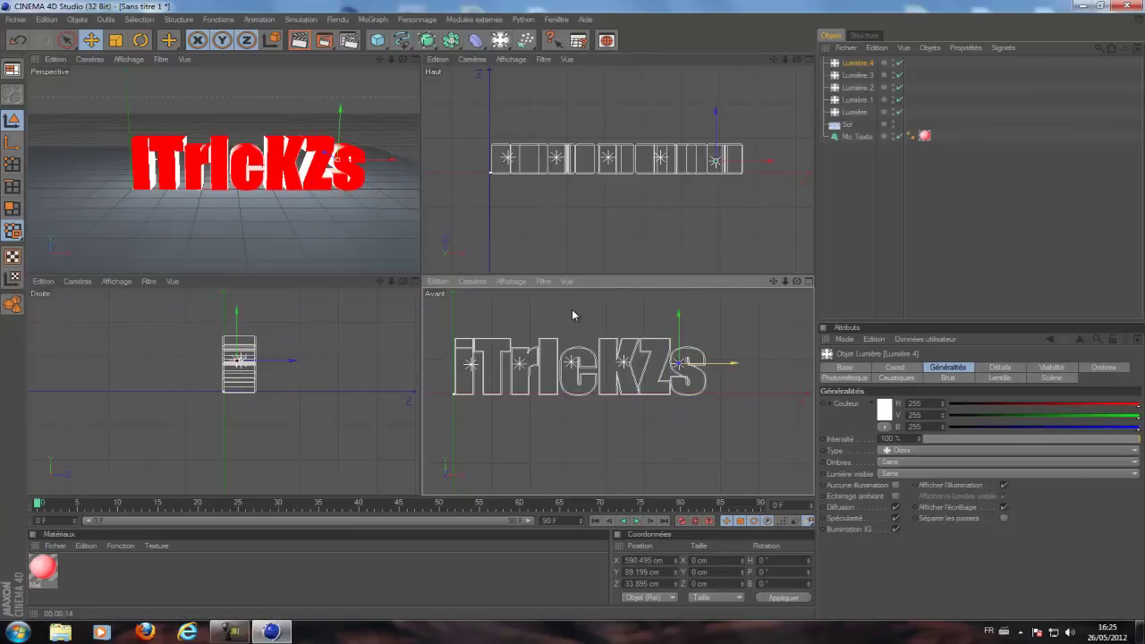
drag(274, 360, 278, 359)
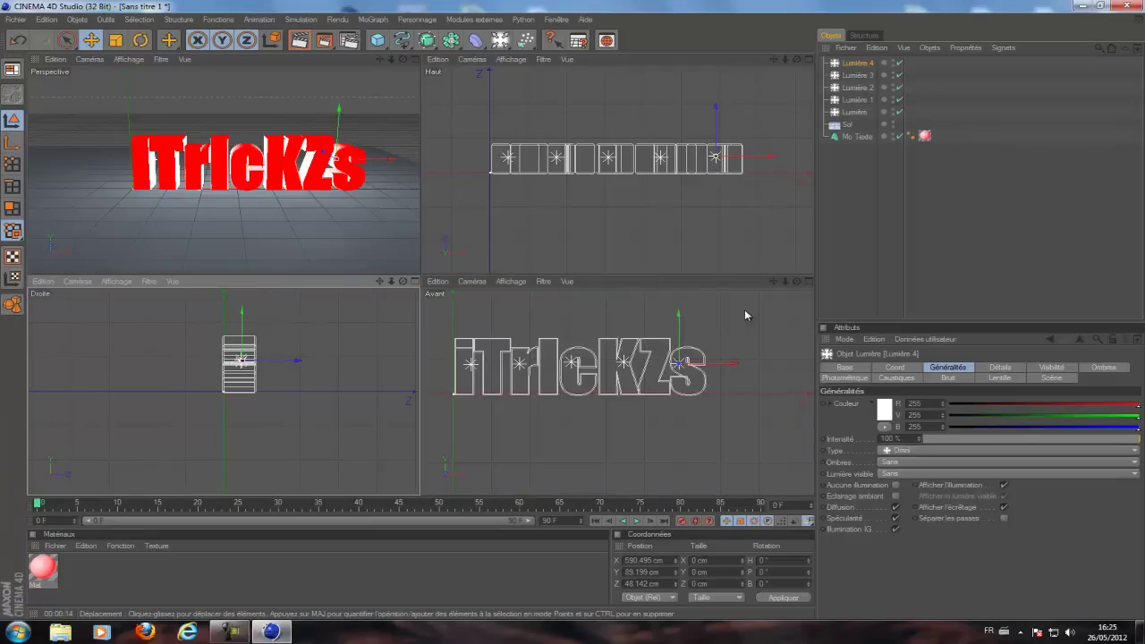
Maximize the perspective view and render a preview of the lit text
middle_click(272, 228)
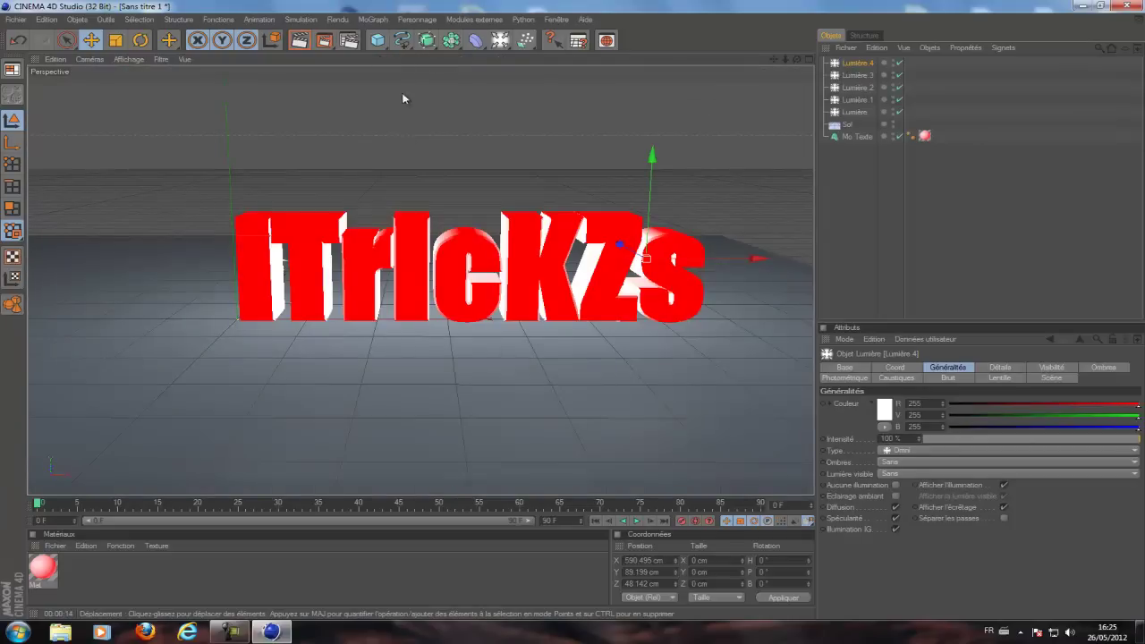
click(302, 42)
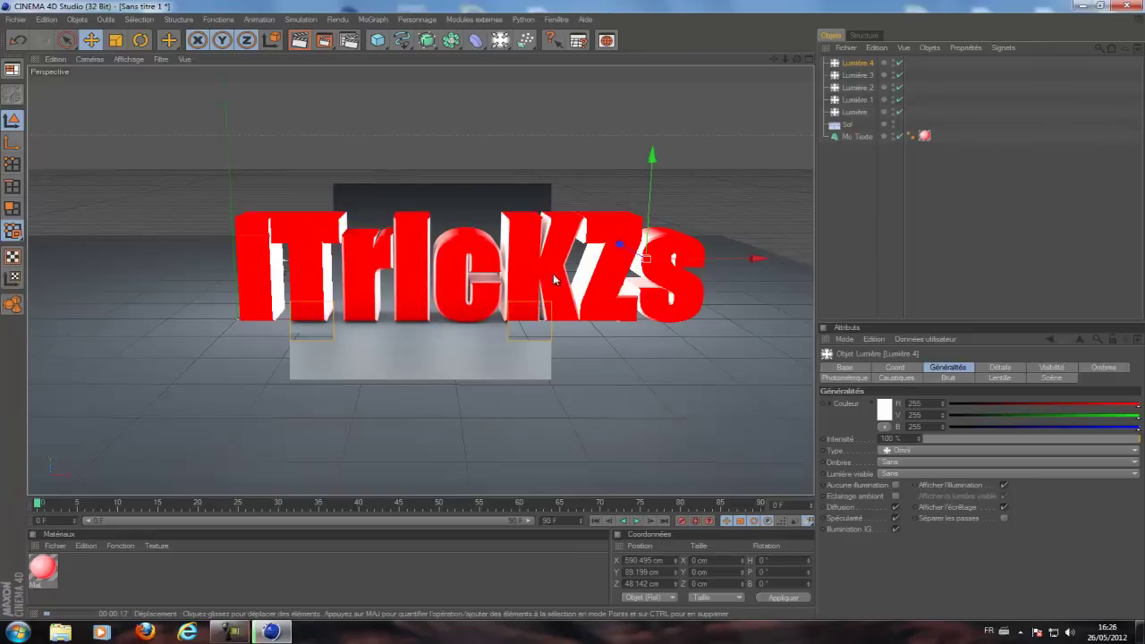
click(875, 227)
Check the luminescence colour of the text's material in the material editor, and minimize the editor
drag(911, 107, 814, 52)
click(924, 135)
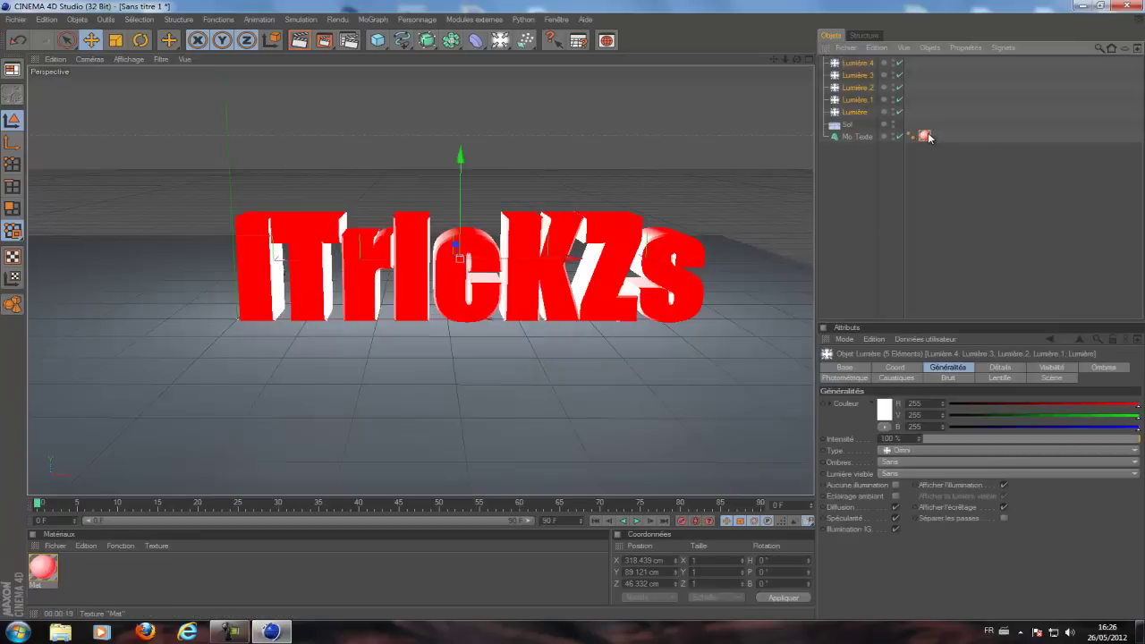
click(42, 571)
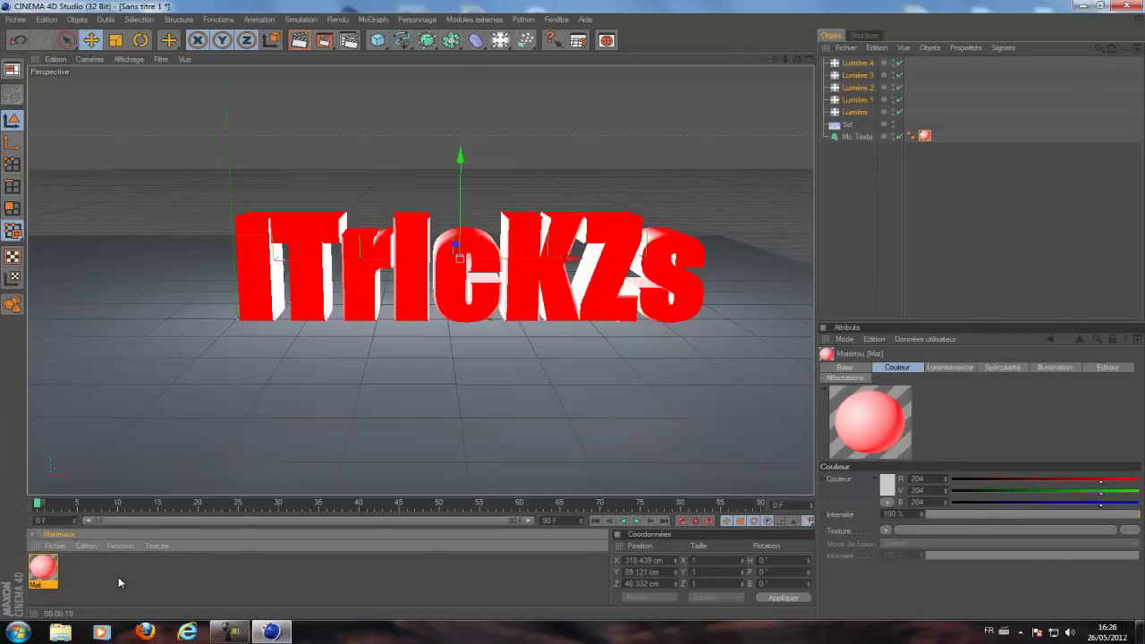
click(90, 584)
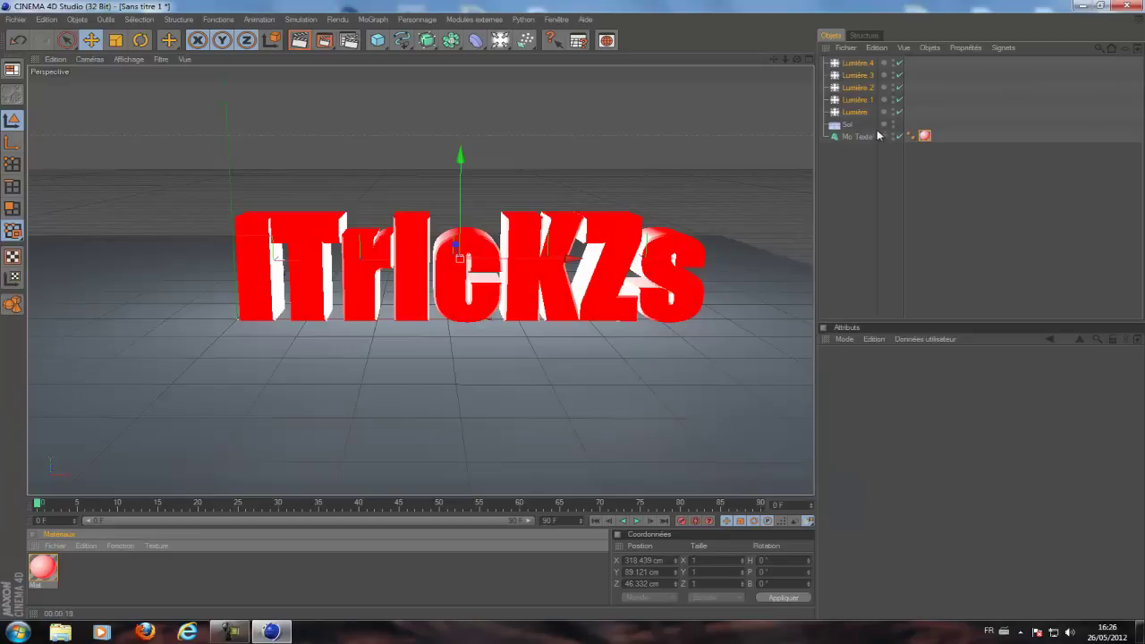
click(867, 126)
click(334, 541)
double_click(50, 564)
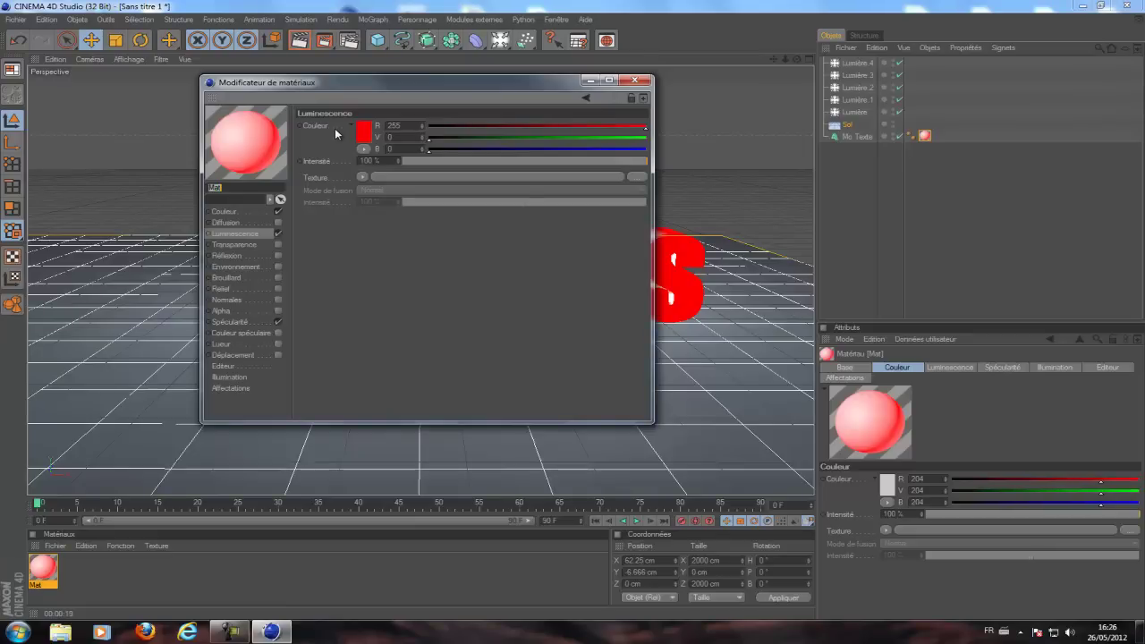
drag(413, 128, 384, 130)
click(590, 80)
Set the colour of all five lights to RGB 255, 0, 0 and render a preview in the perspective view
drag(944, 113, 843, 59)
click(913, 403)
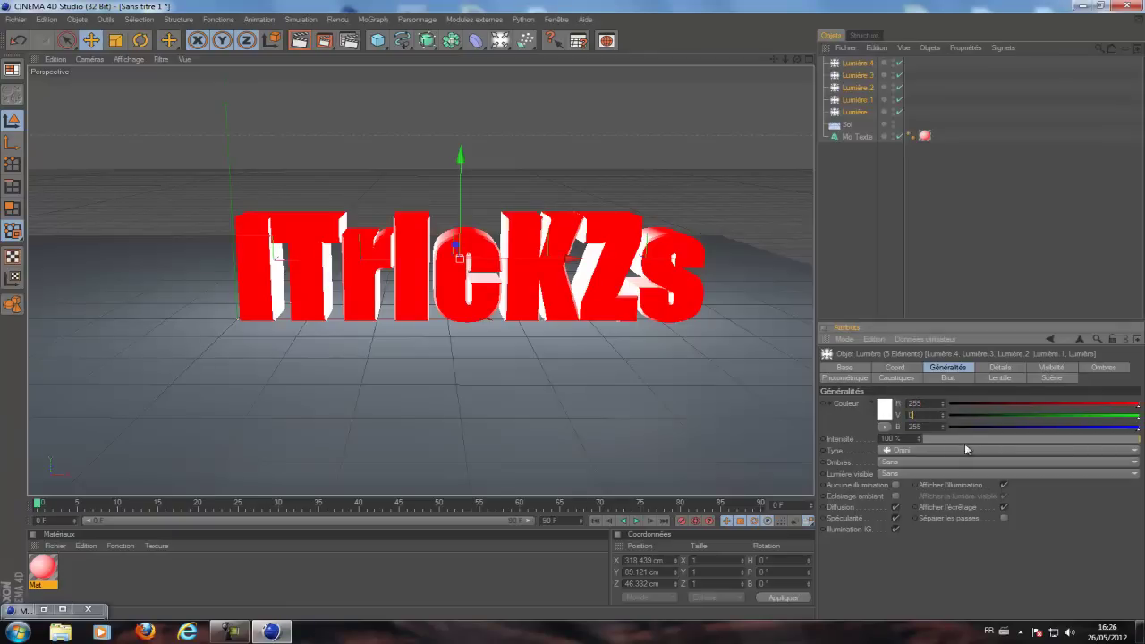
key(Tab)
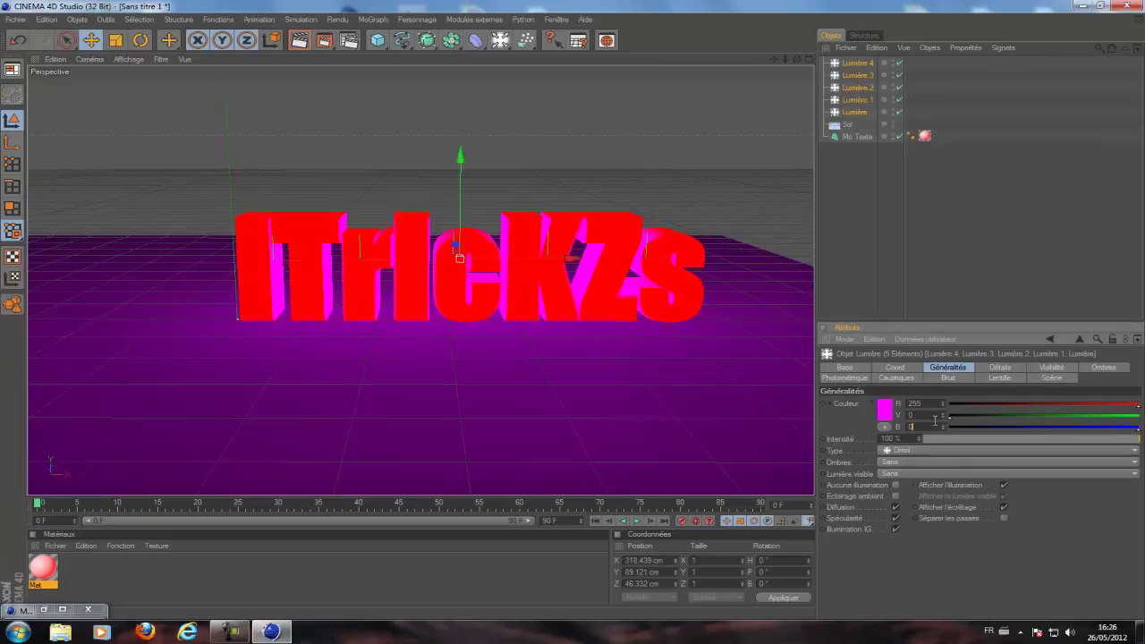
click(528, 585)
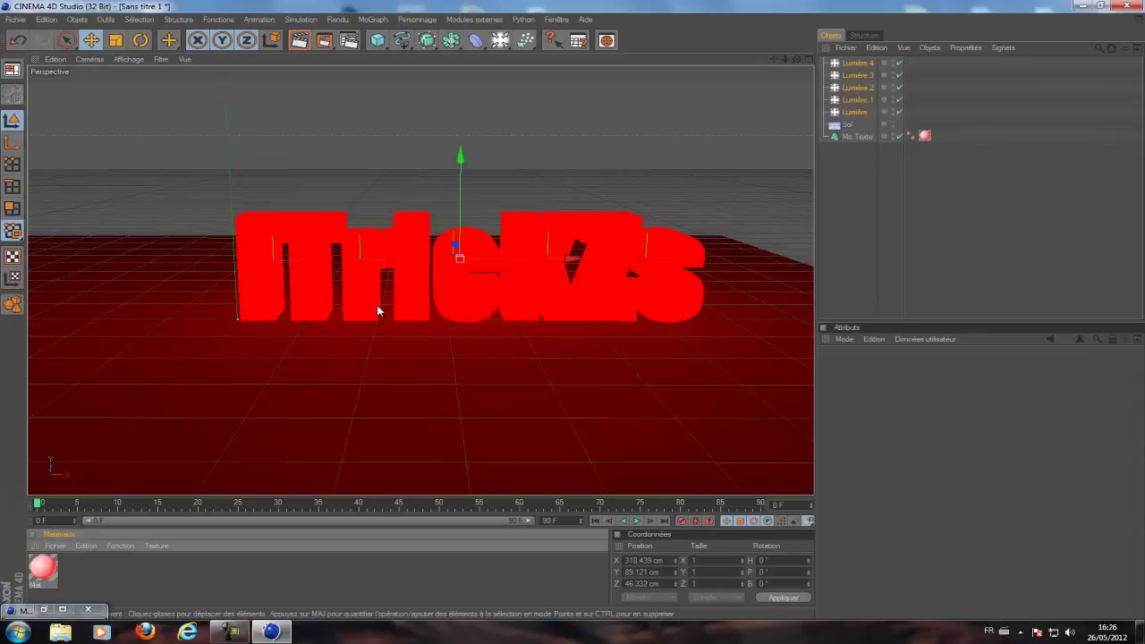
click(297, 43)
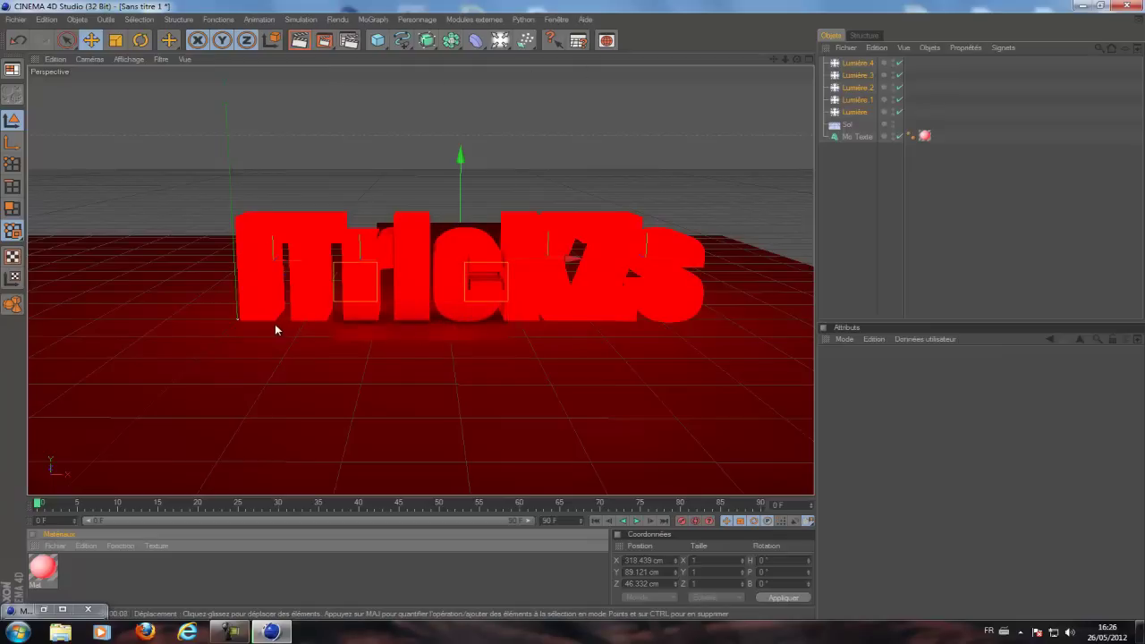
Change the font of the Mo Texte object to Ethnocentric in the Normal style
click(860, 192)
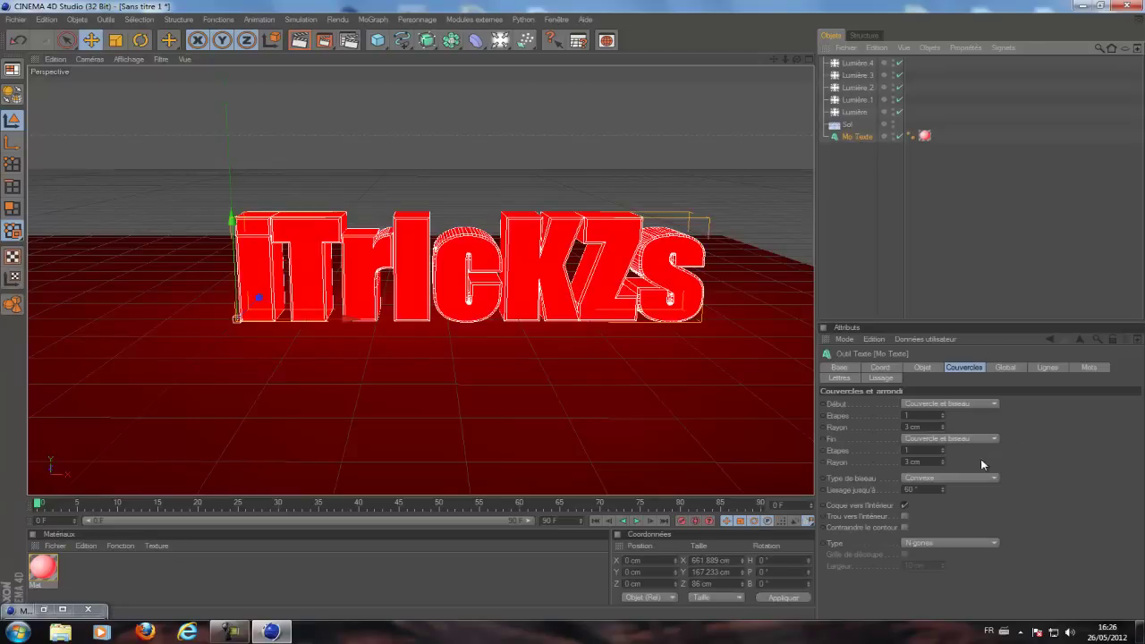
click(922, 367)
click(978, 476)
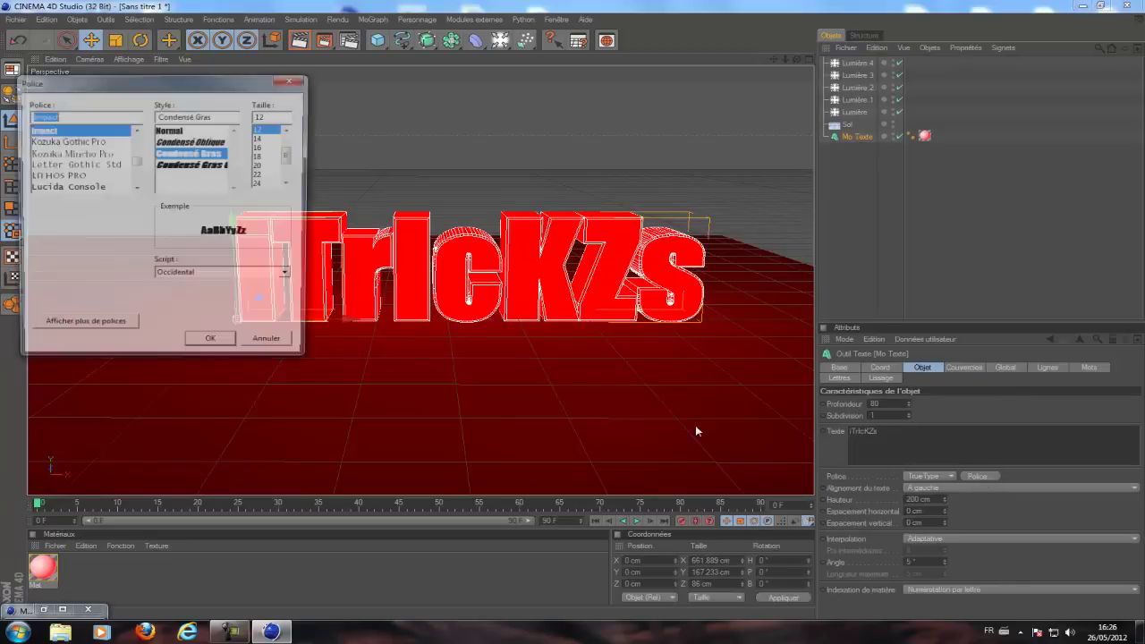
scroll(89, 155, down, 8)
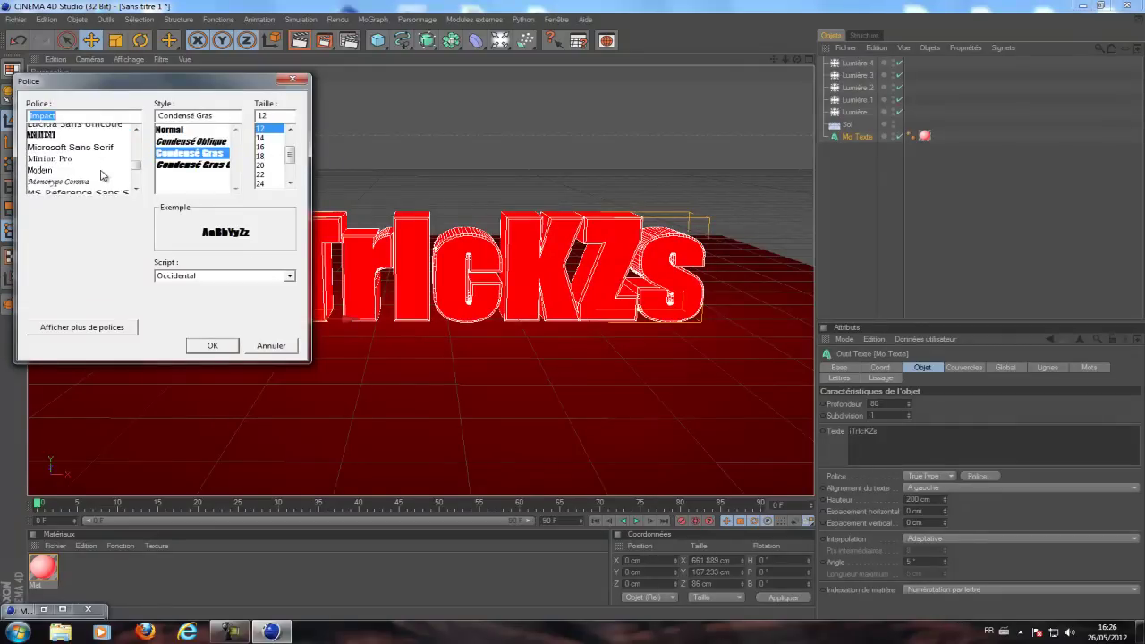
scroll(100, 175, down, 8)
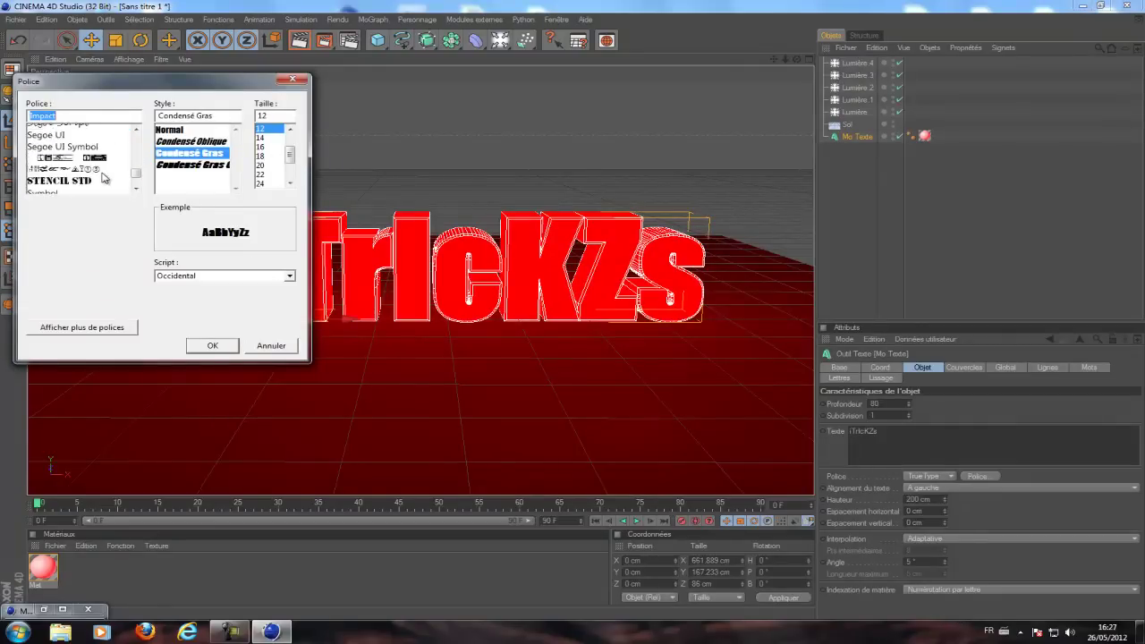
click(79, 165)
scroll(85, 142, down, 3)
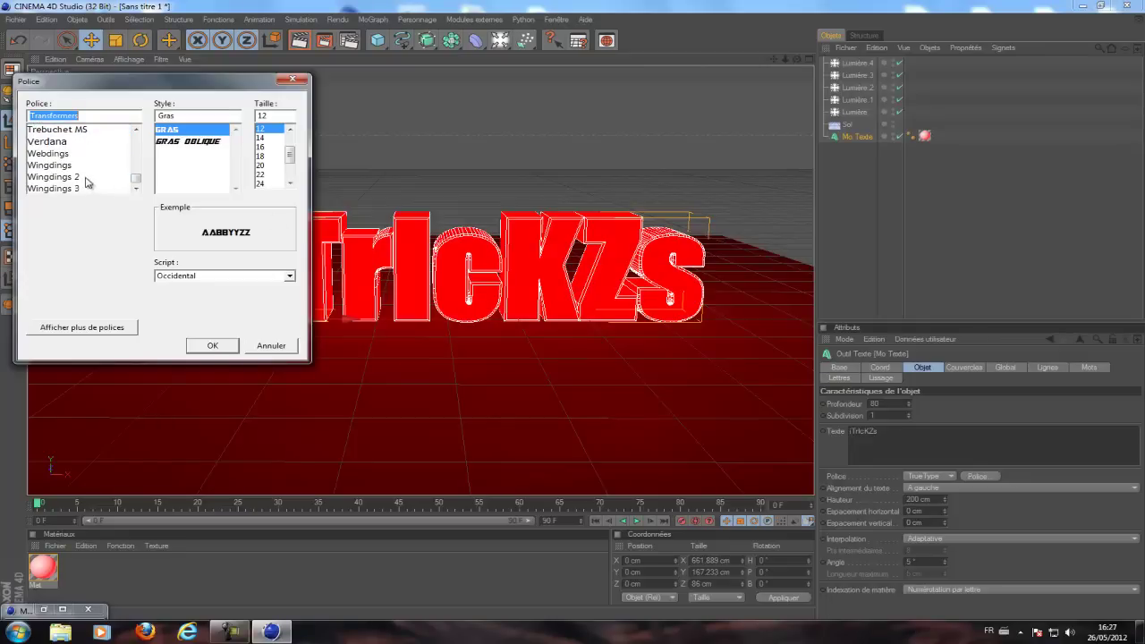
click(87, 179)
drag(130, 182, 136, 155)
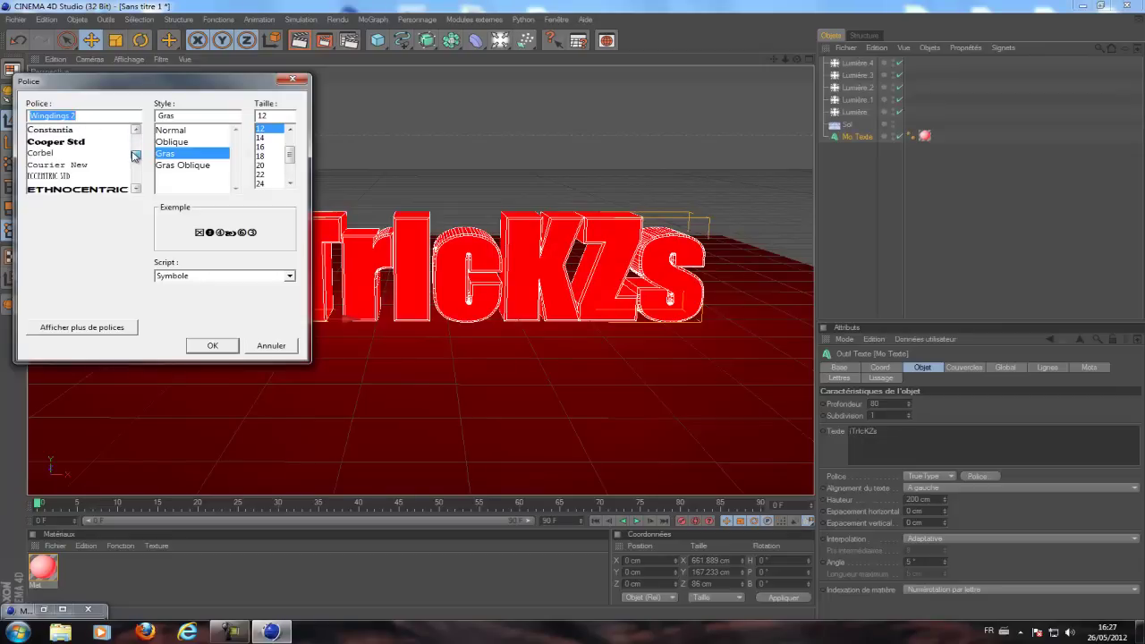
click(113, 189)
click(181, 131)
click(203, 344)
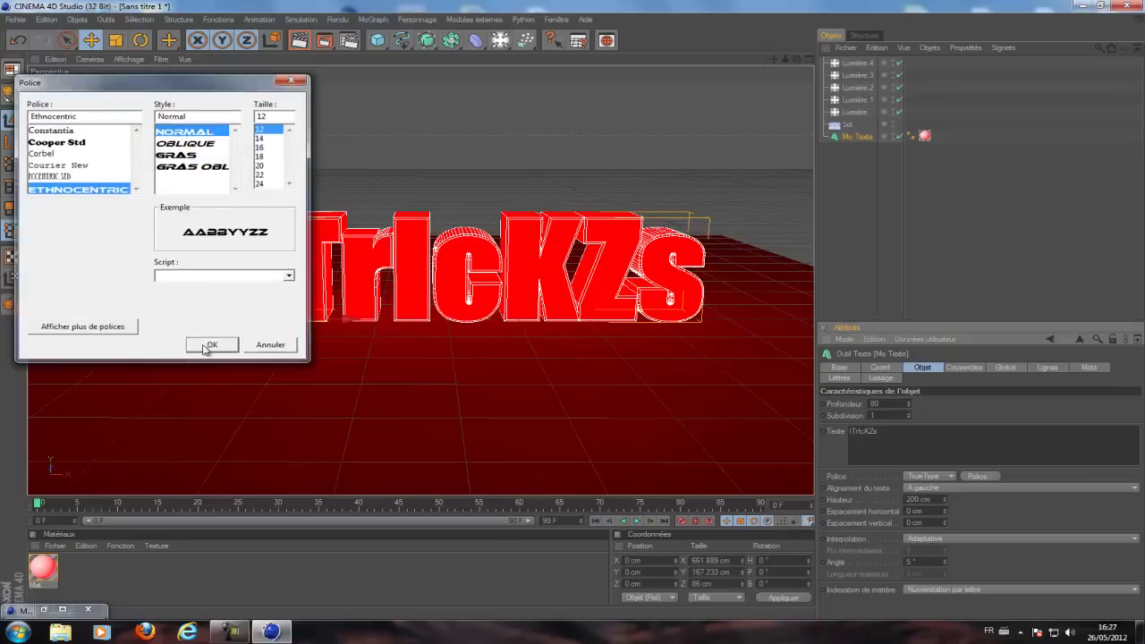
Move the Sol floor along X to about 509.9 cm so it lies under the widened text, and deselect it
drag(774, 59, 522, 396)
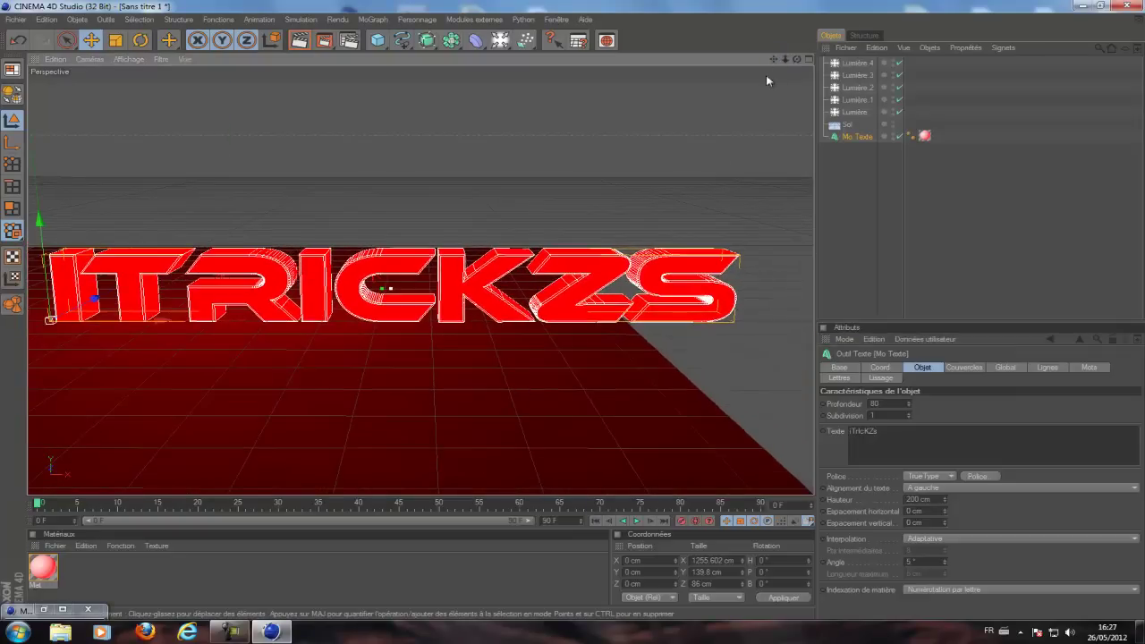
click(391, 256)
drag(391, 253, 608, 311)
mouse_move(773, 59)
mouse_down()
mouse_move(859, 67)
mouse_move(773, 57)
mouse_up()
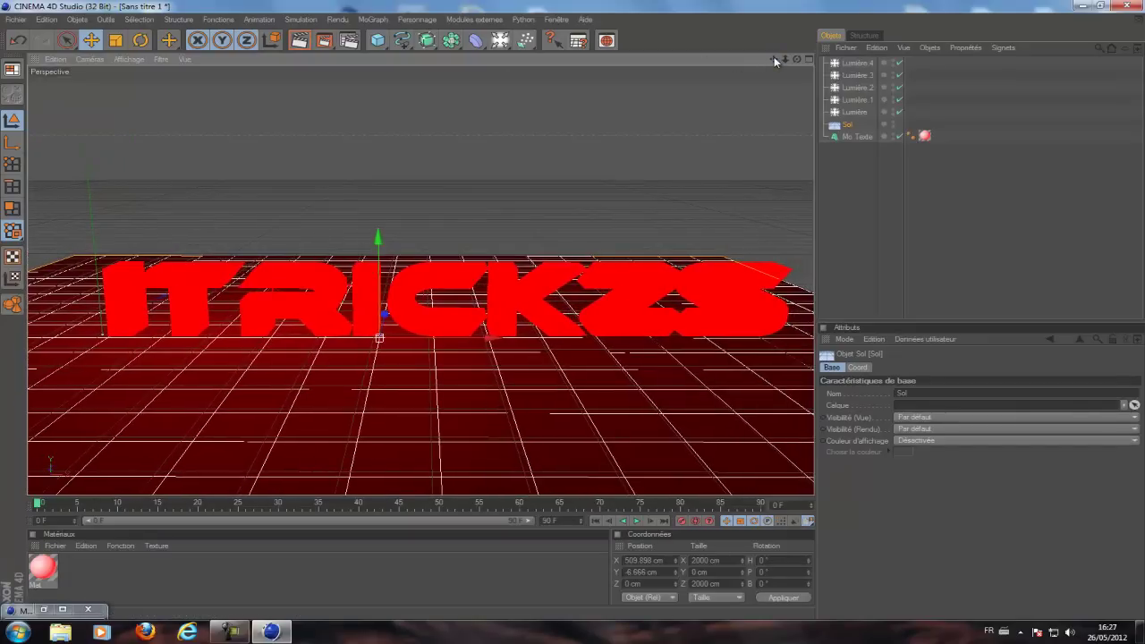
click(831, 225)
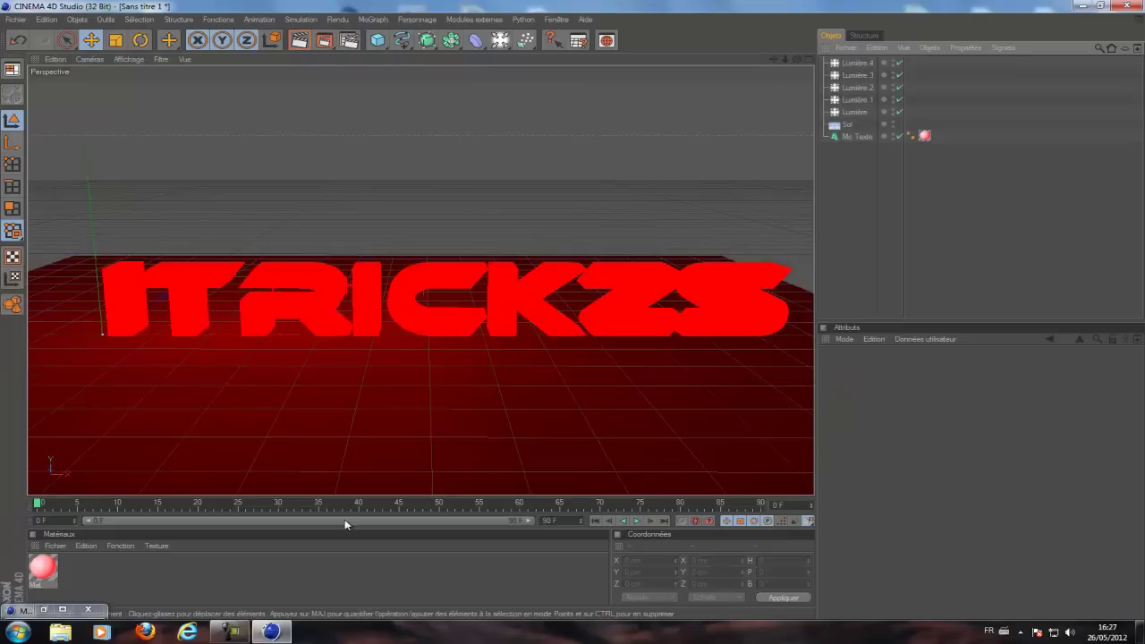
Compare the Couleur and Luminescence channel settings of the text's Mat material
click(42, 569)
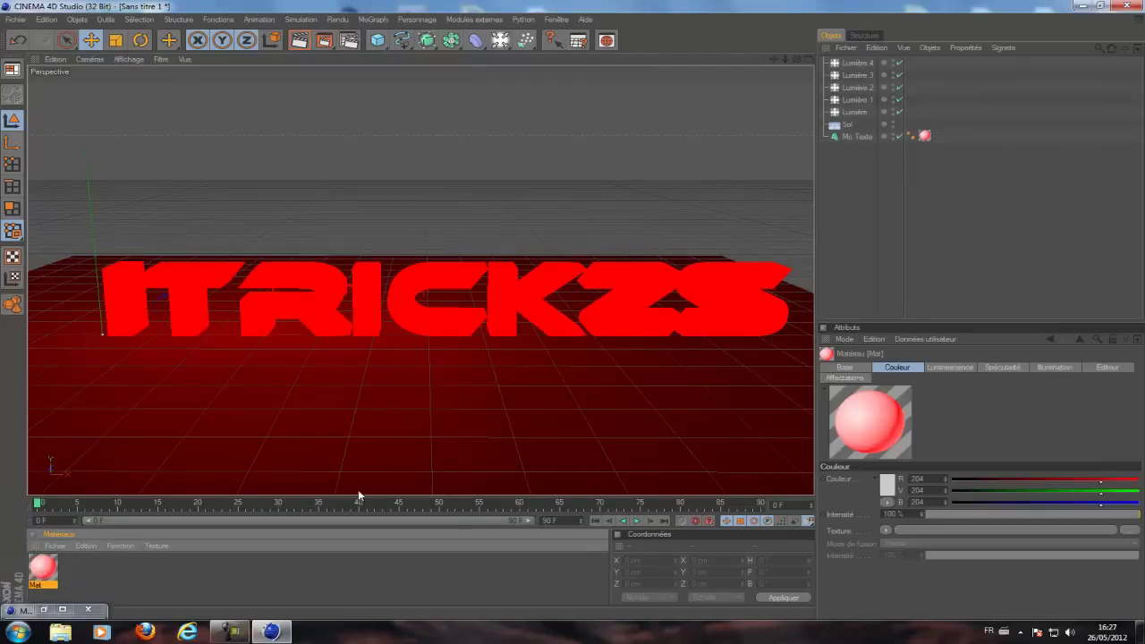
click(938, 364)
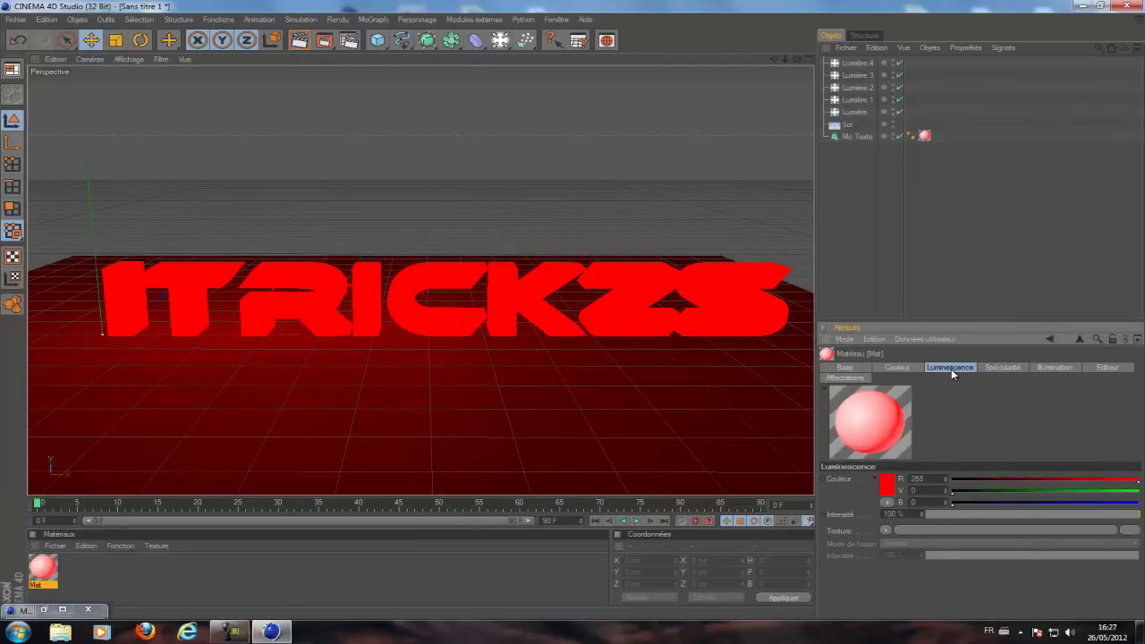
click(887, 365)
click(950, 368)
click(859, 368)
click(897, 367)
click(943, 370)
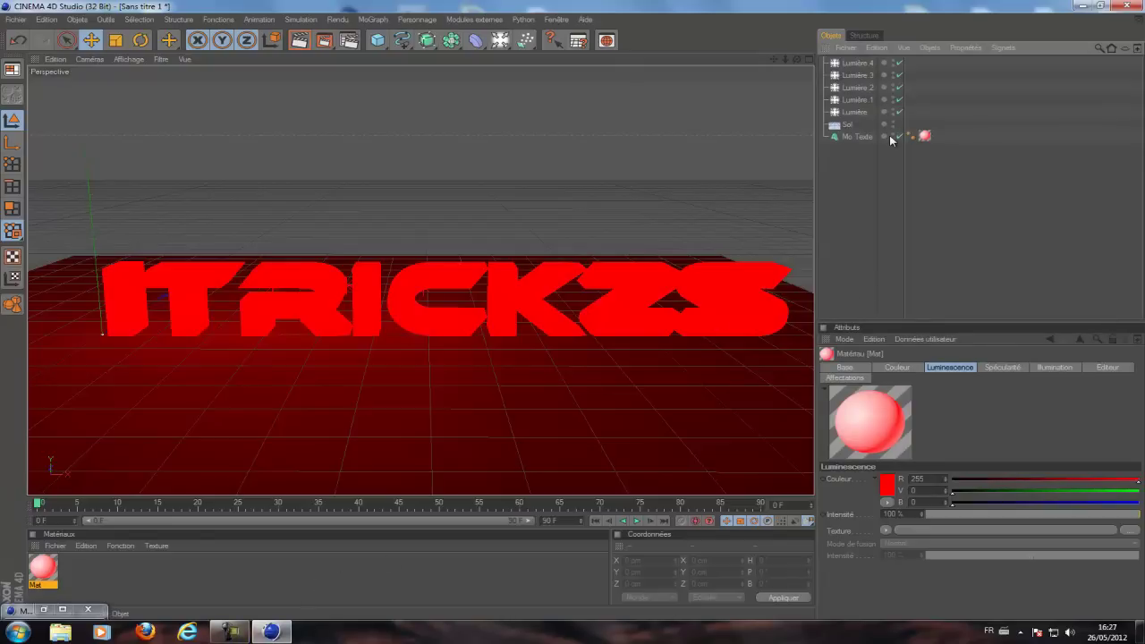
Undo the floor move and the Ethnocentric font change to restore the previous iTrIcKZs lettering
click(17, 42)
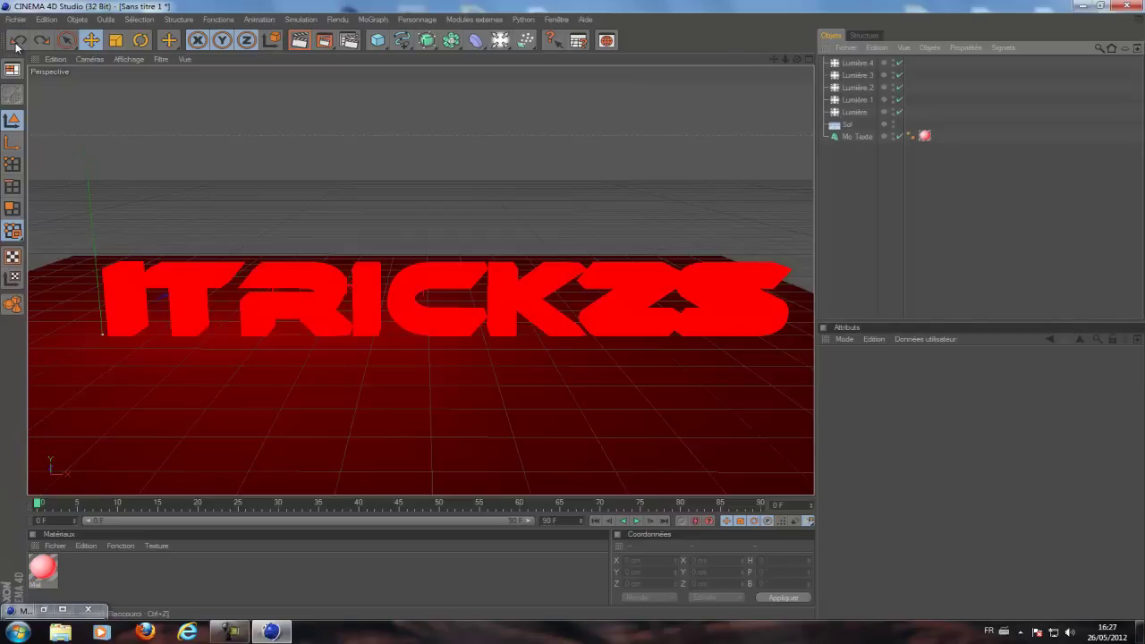
click(17, 42)
click(17, 42)
click(17, 42)
click(41, 40)
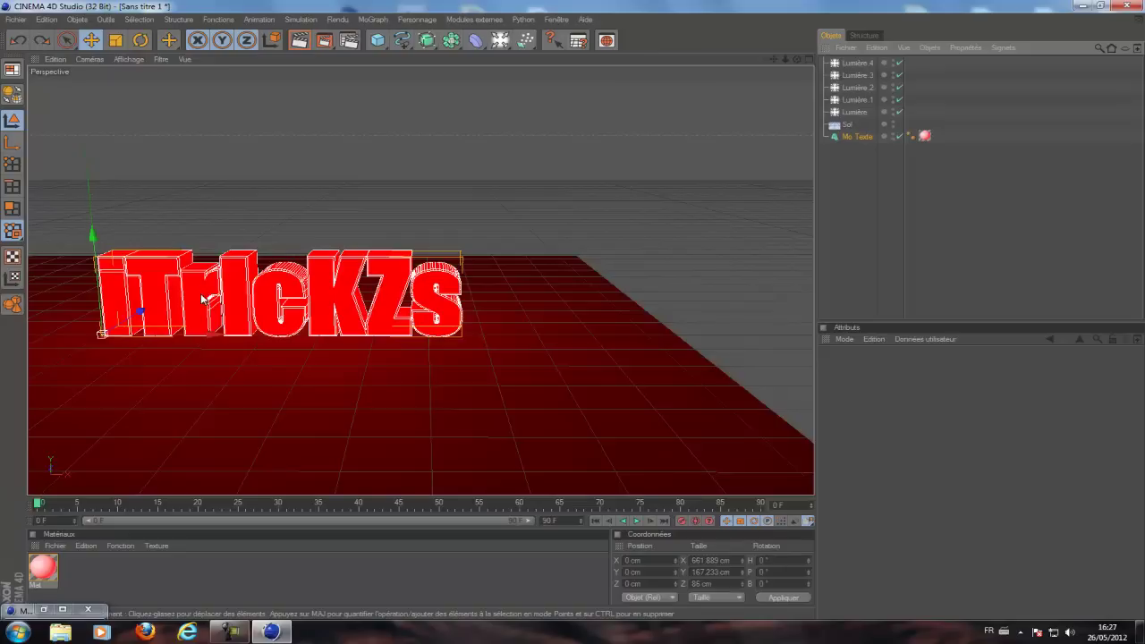
drag(775, 60, 1033, 70)
scroll(578, 255, up, 3)
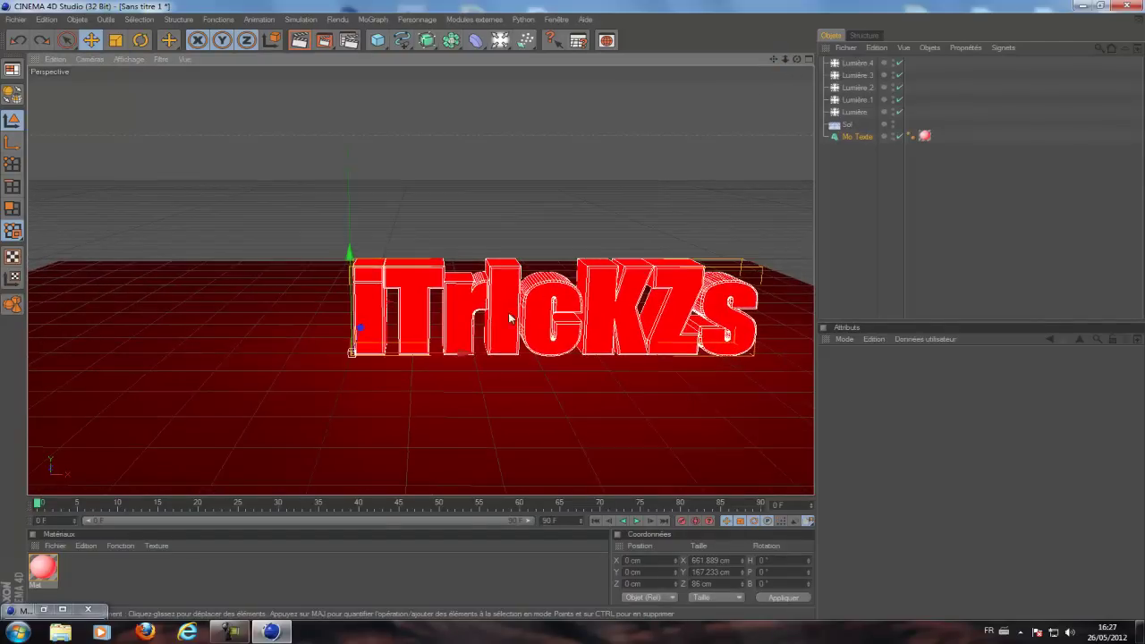
drag(573, 315, 672, 313)
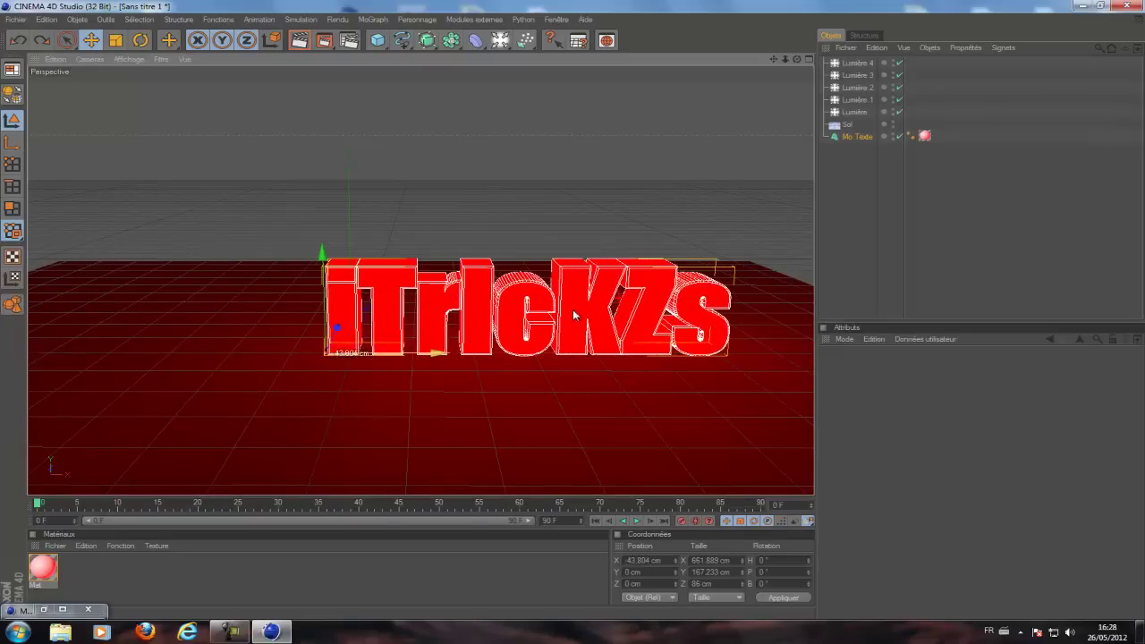
click(18, 41)
click(18, 40)
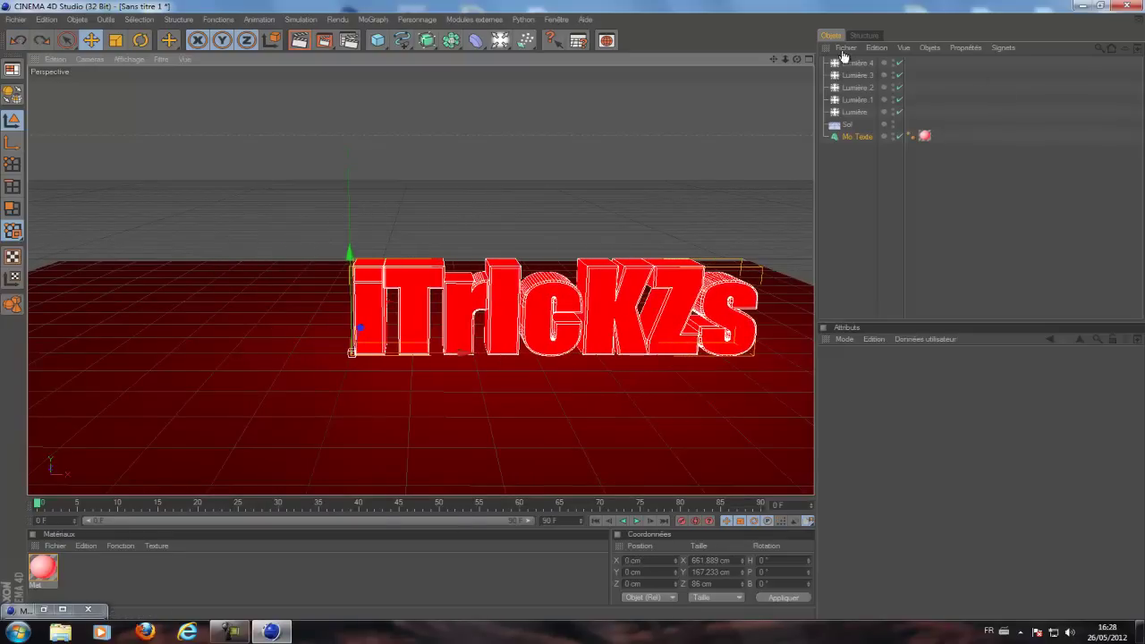
drag(774, 59, 654, 50)
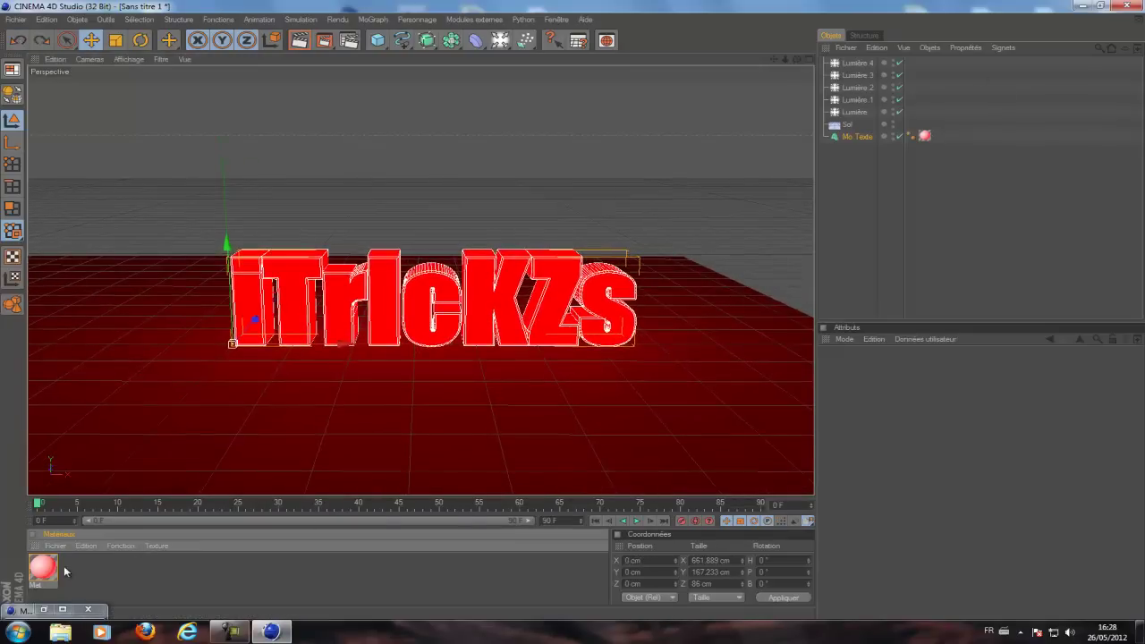
Record a keyframe for the Mat material's red luminescence colour at frame 0
click(59, 570)
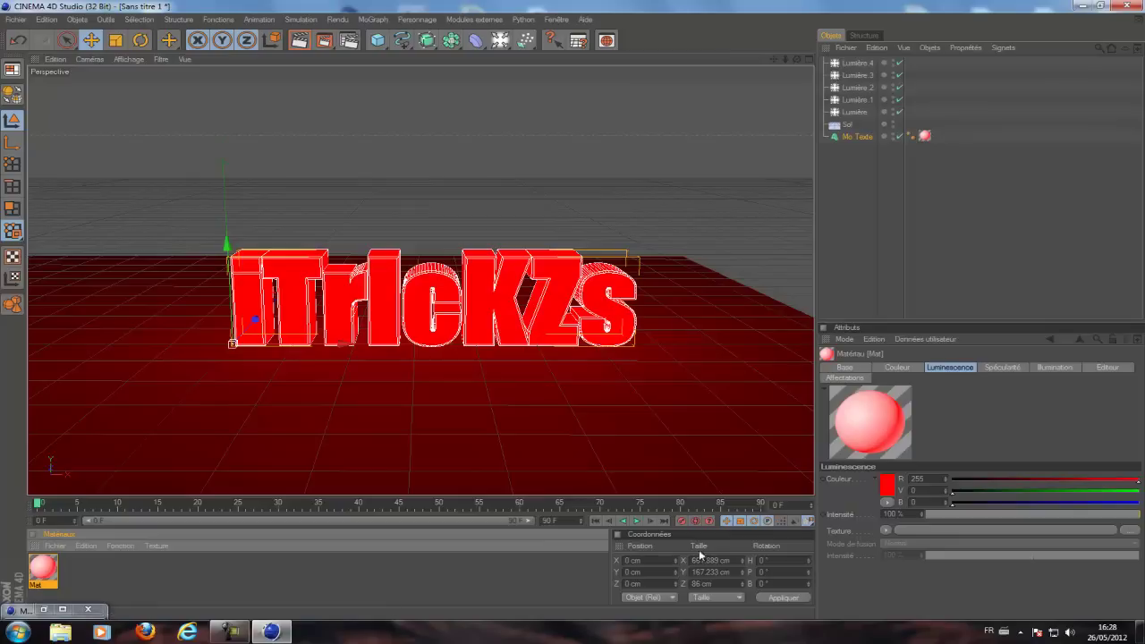
click(205, 578)
click(52, 573)
click(823, 478)
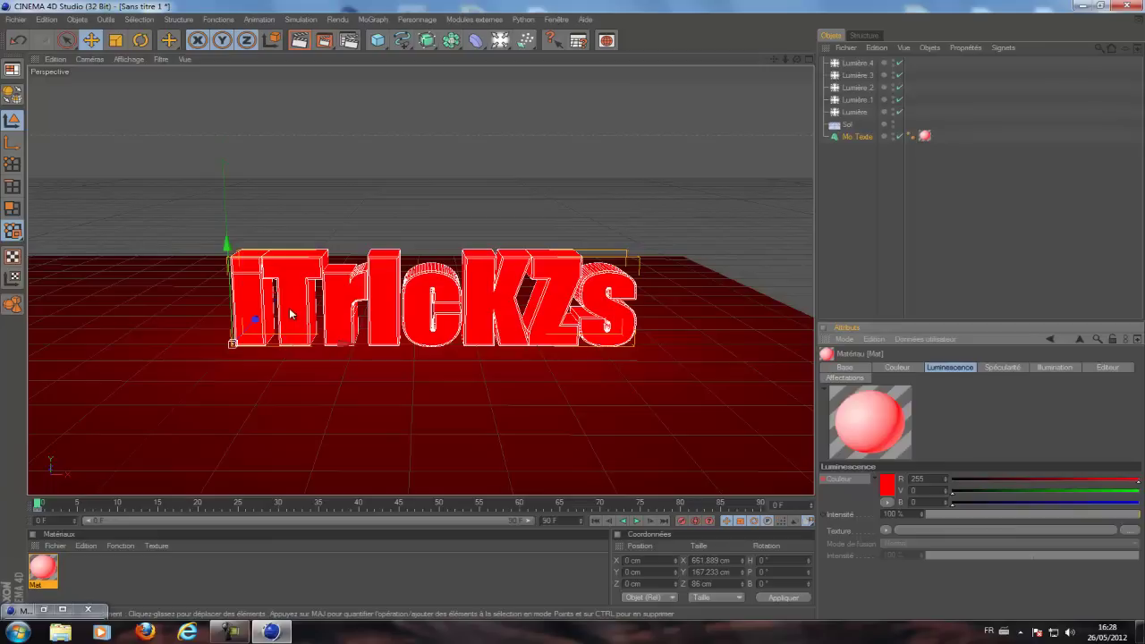
At frame 40, set the Mat material's luminescence colour to RGB 0, 114, 255 and keyframe it
drag(36, 503, 355, 508)
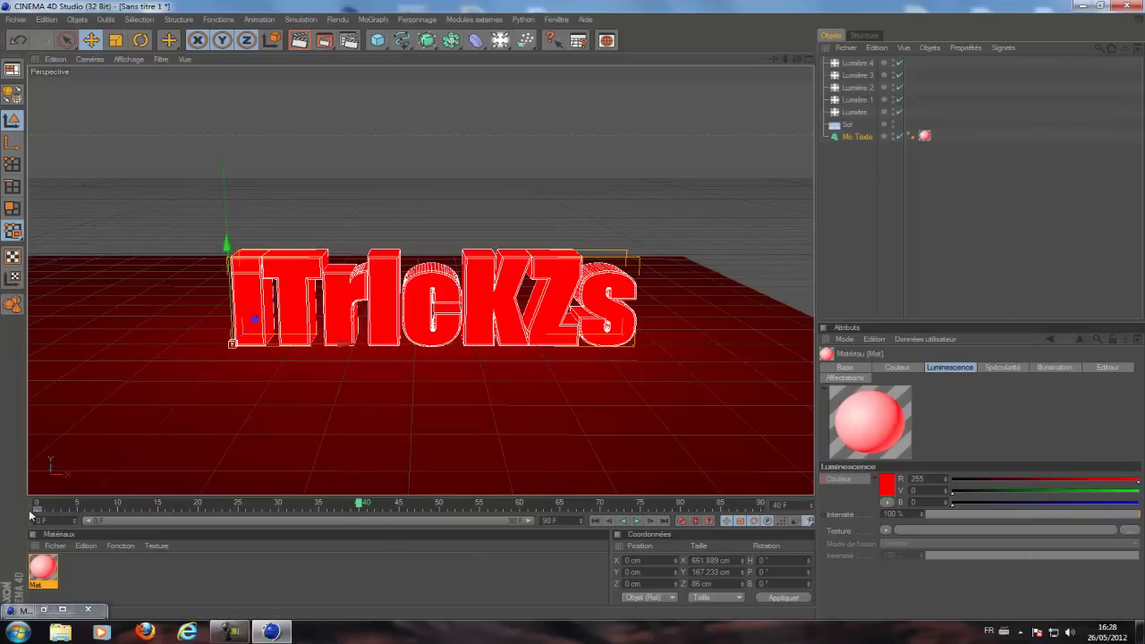
click(232, 581)
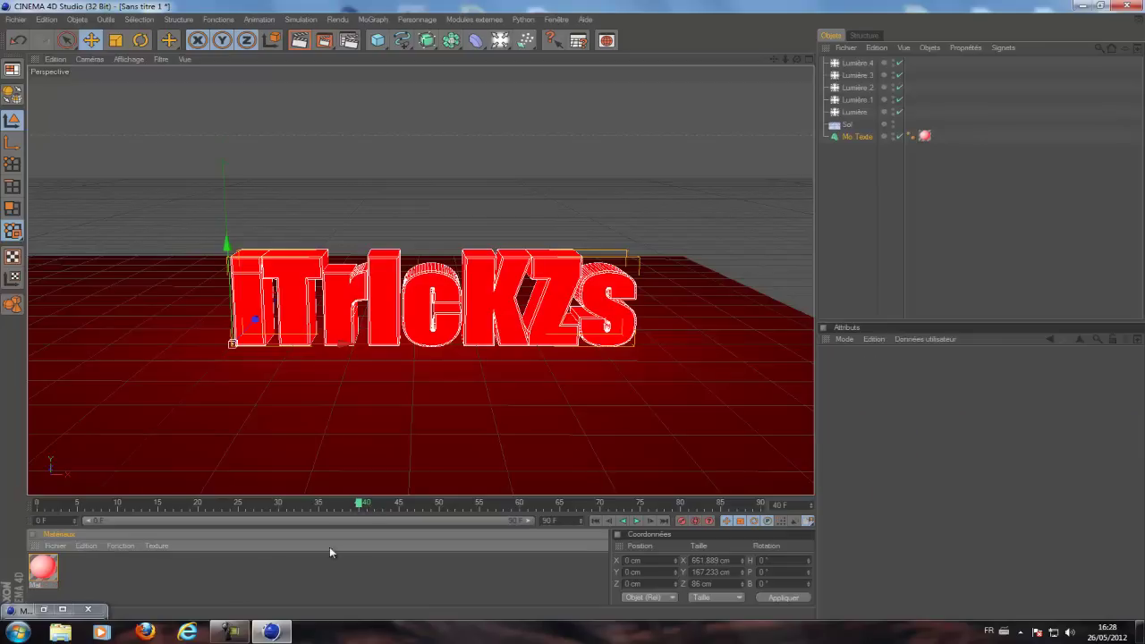
click(43, 567)
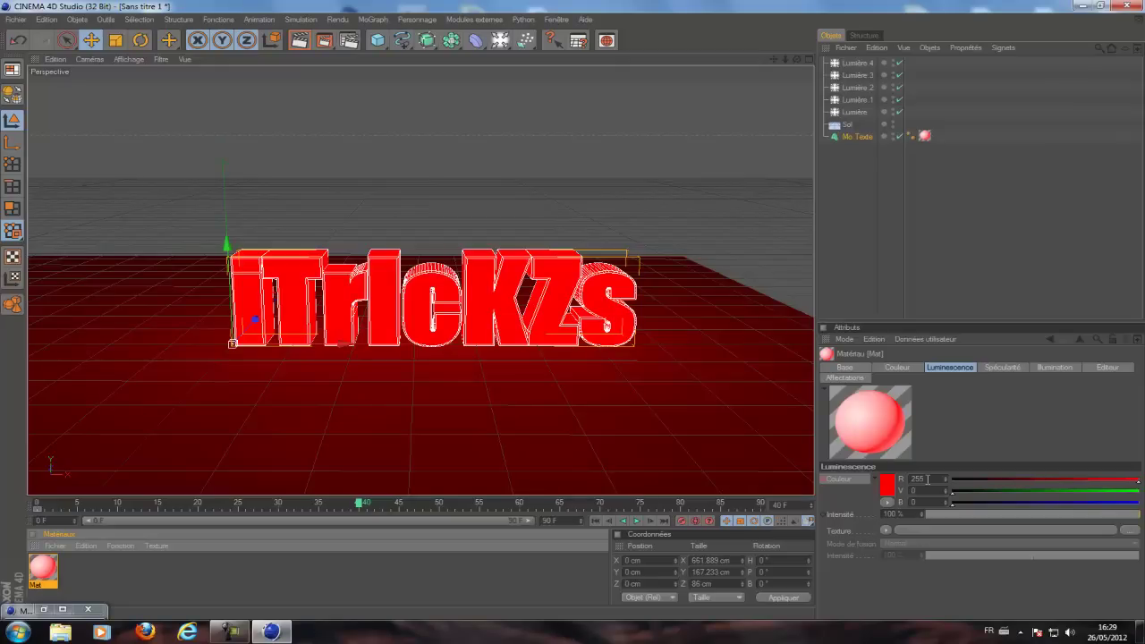
click(887, 486)
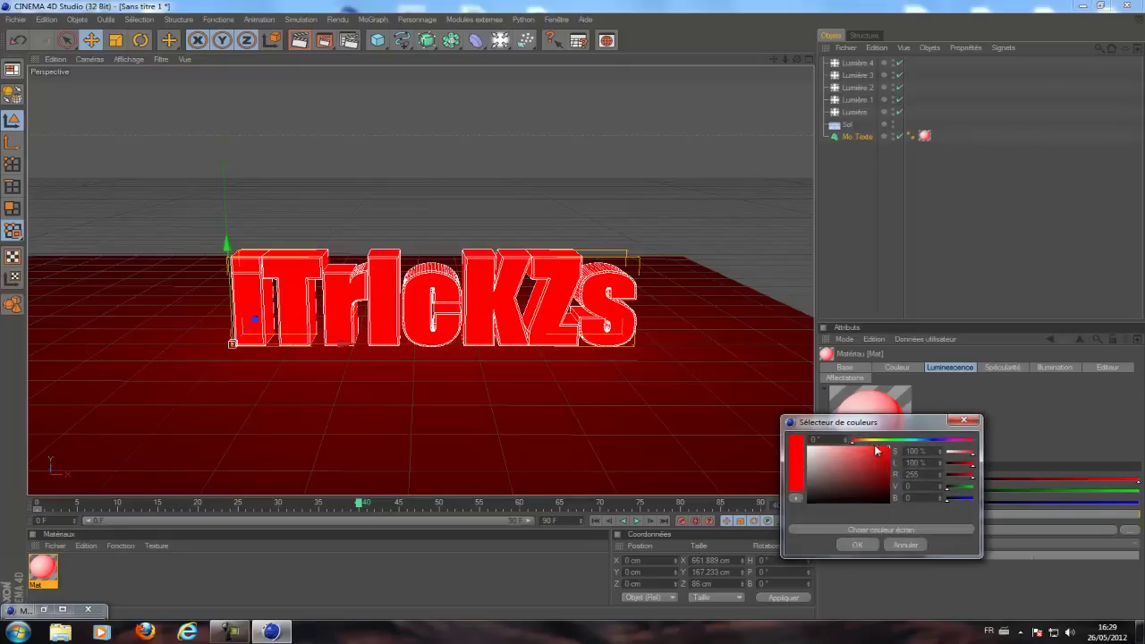
click(867, 441)
mouse_move(864, 472)
mouse_down()
mouse_move(892, 441)
mouse_move(930, 445)
mouse_up()
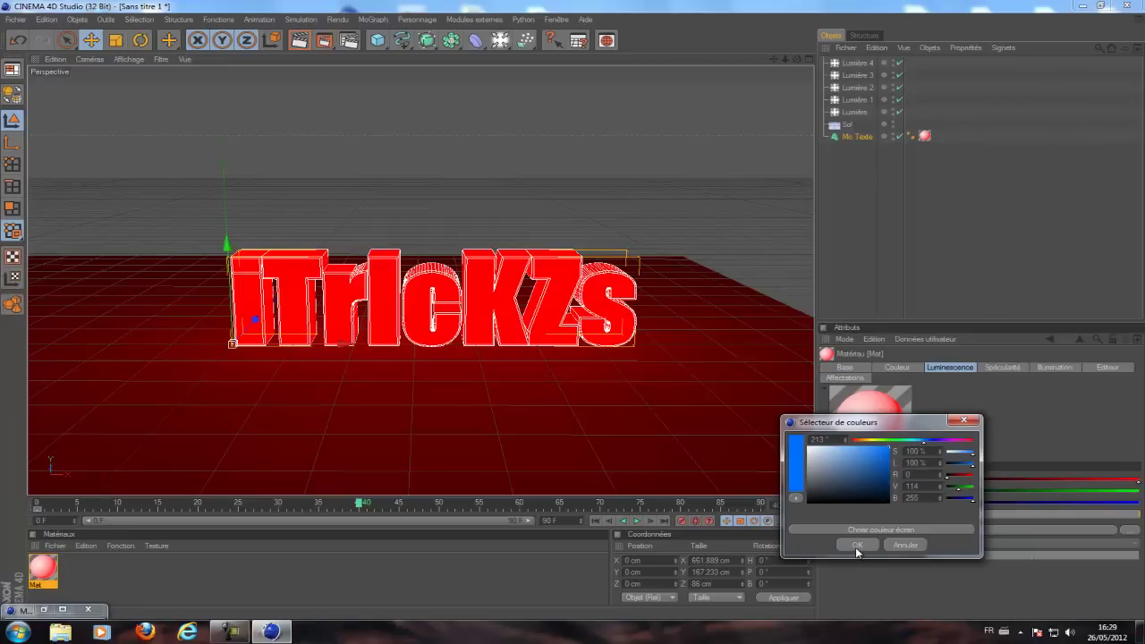
click(856, 544)
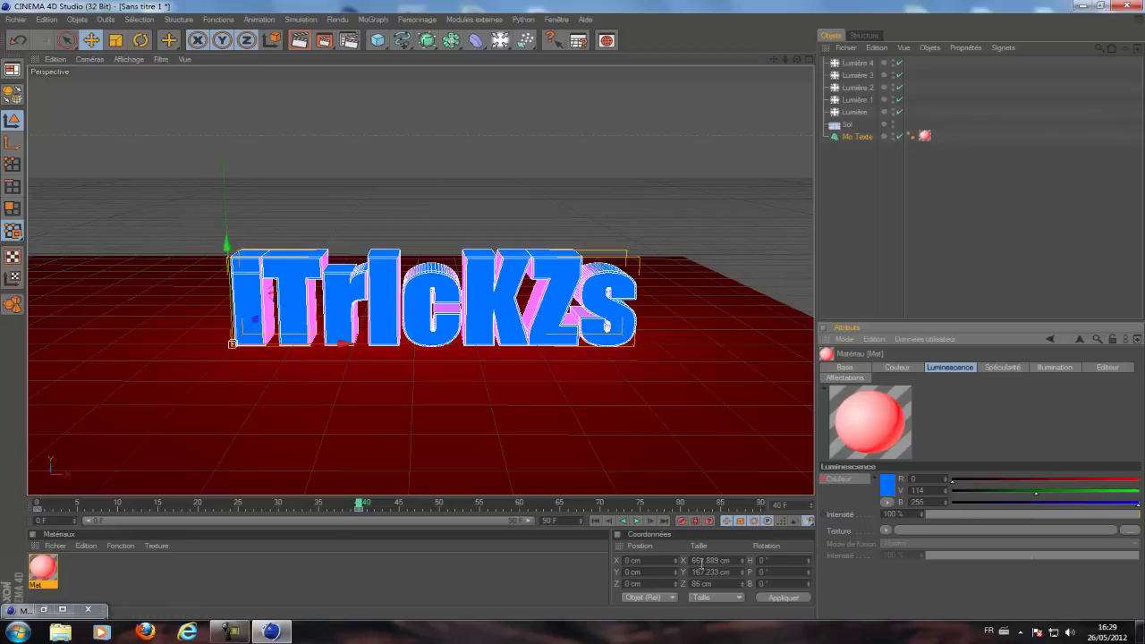
Play the animation from the start and scrub through it to review the text's colour change
click(594, 520)
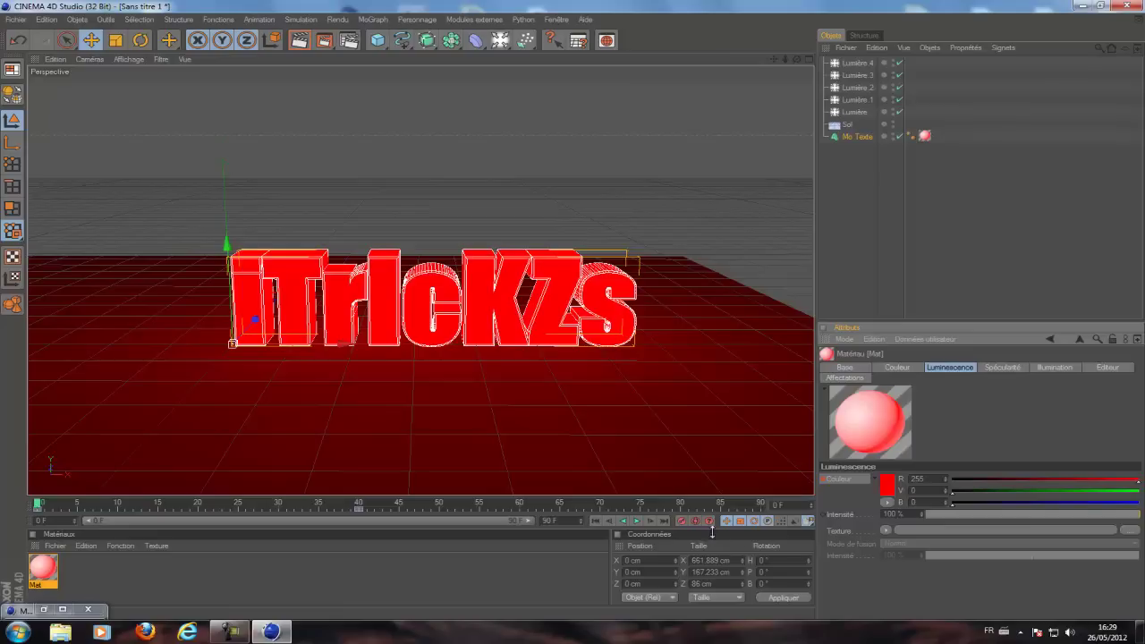
click(636, 522)
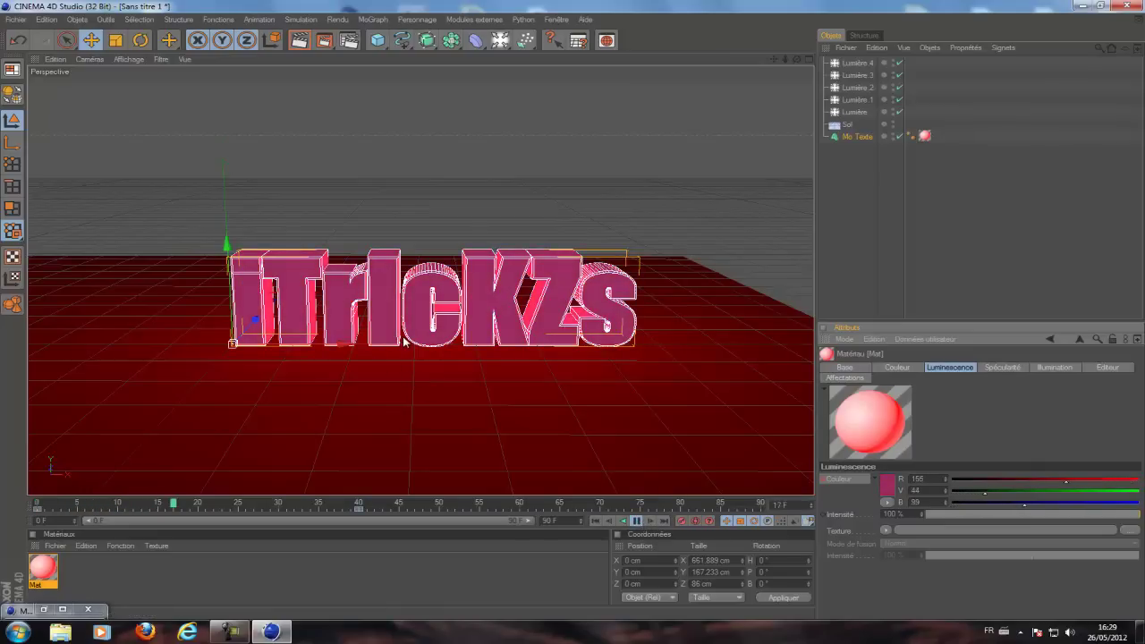
click(479, 582)
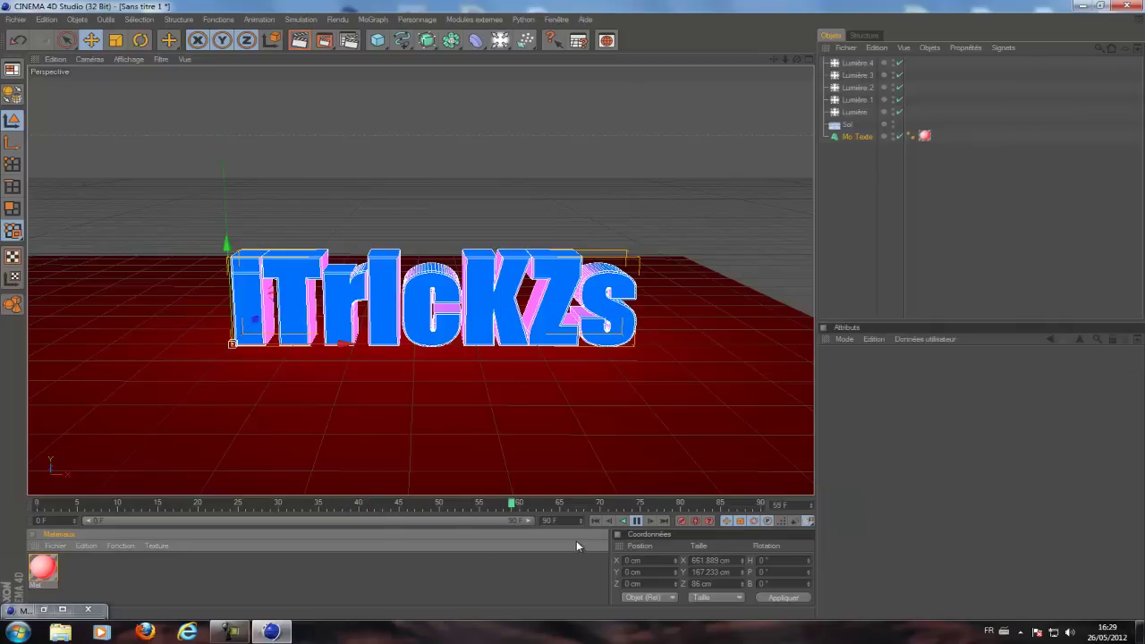
click(342, 503)
mouse_move(255, 499)
mouse_down()
mouse_move(144, 506)
mouse_move(382, 506)
mouse_move(217, 503)
mouse_up()
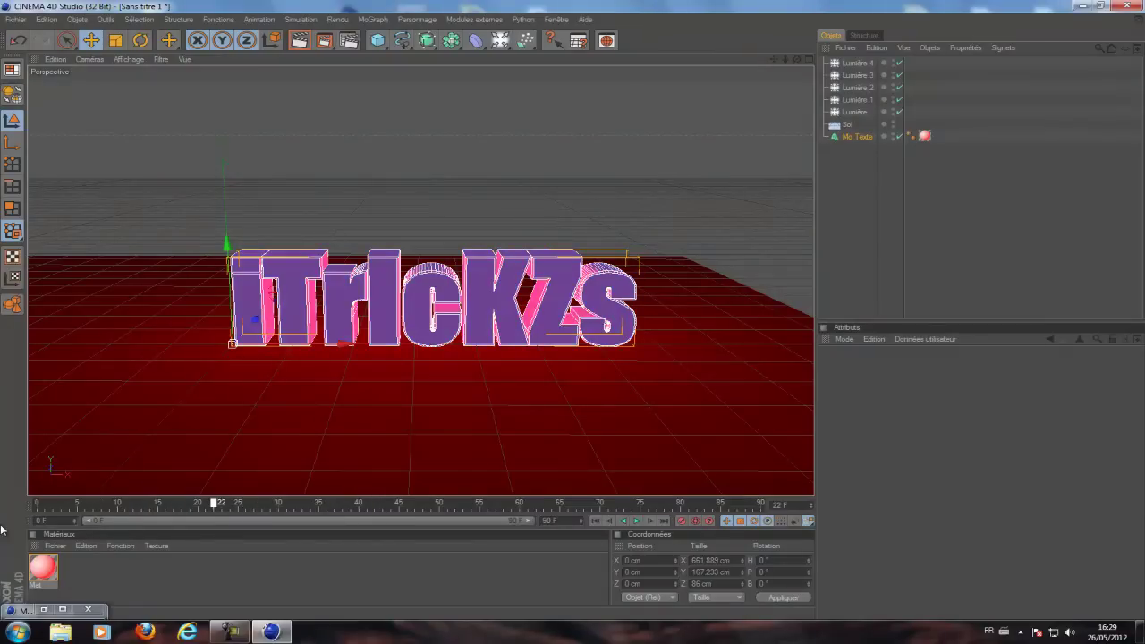
drag(2, 529, 1, 529)
Go to frame 80, lengthen the animation to 160 frames and extend the visible timeline range to about frame 119
click(859, 137)
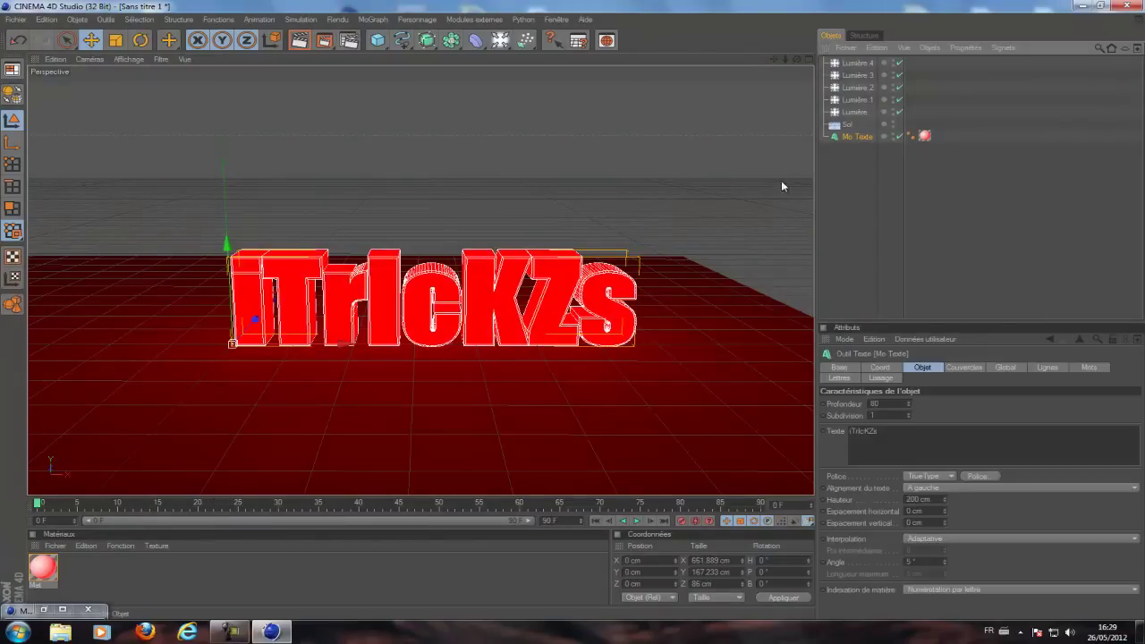
click(43, 569)
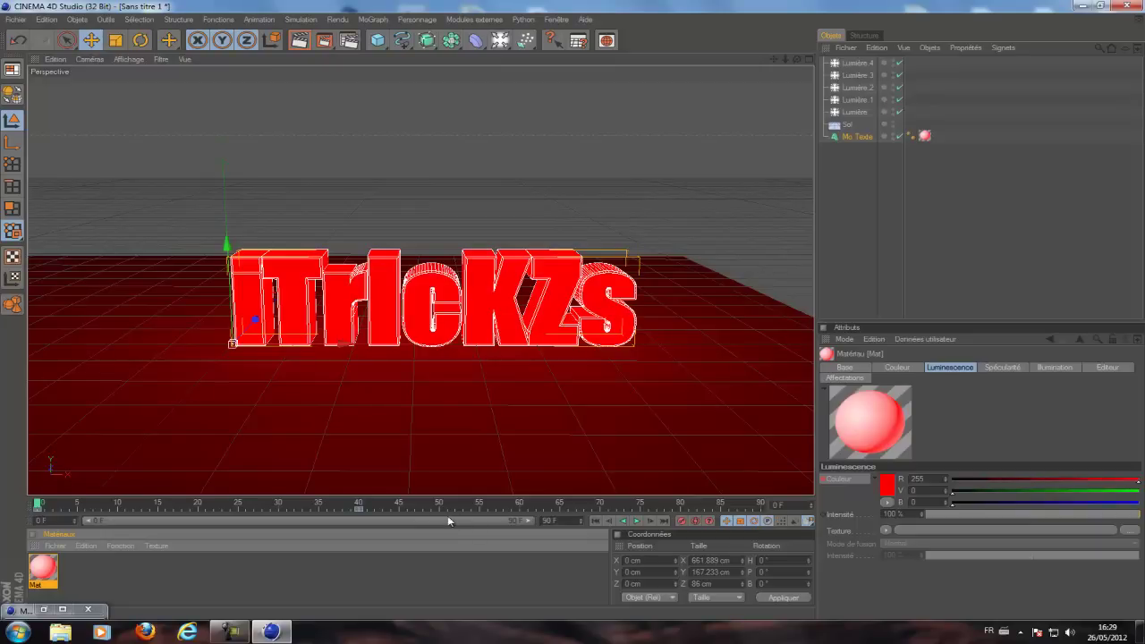
click(682, 503)
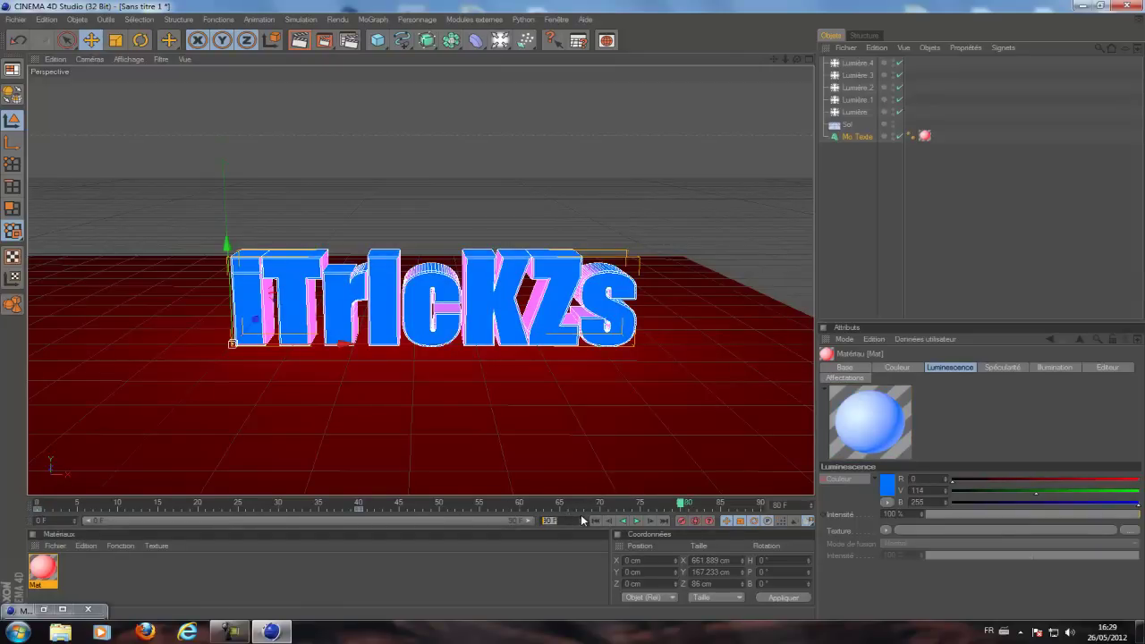
key(Return)
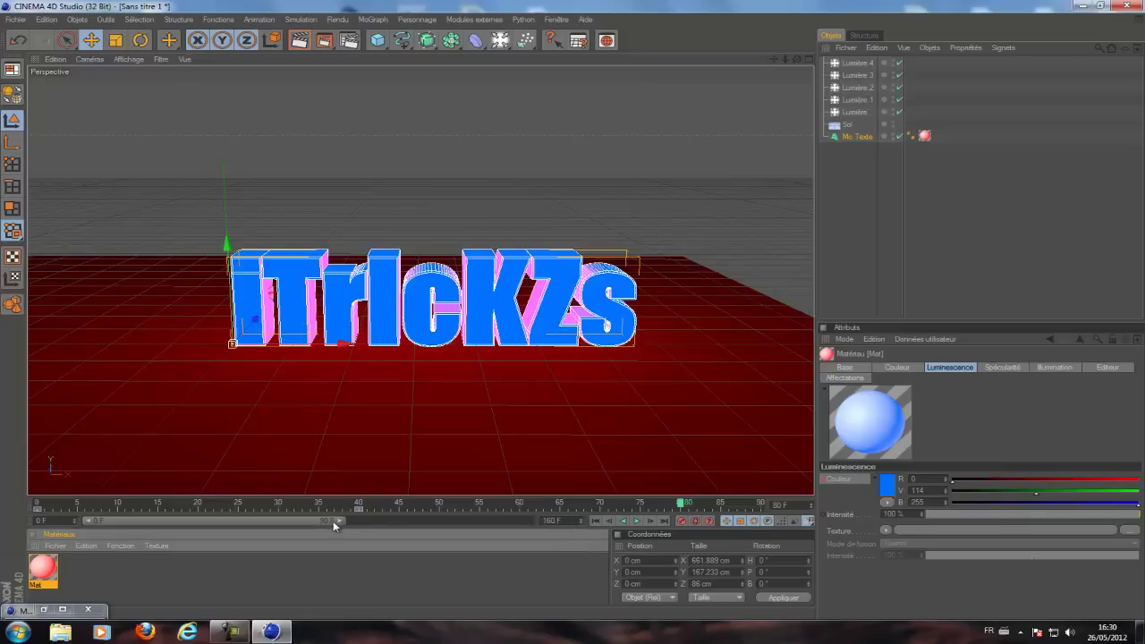
drag(528, 520, 418, 519)
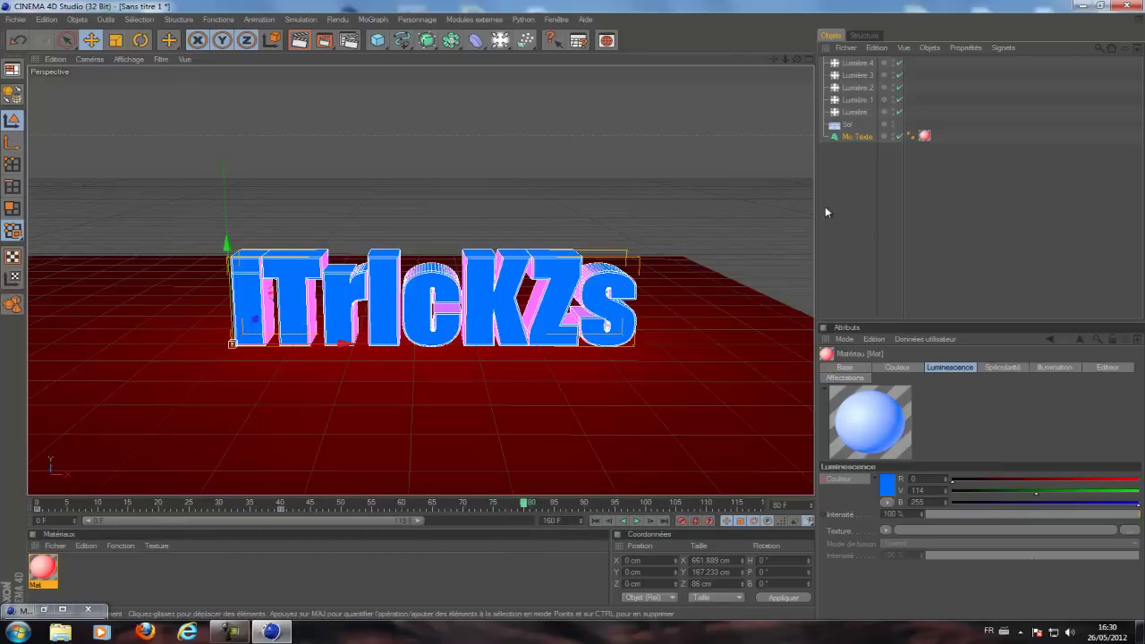
Set the Mat material's luminescence colour to RGB 80, 255, 0 and keyframe it at frame 80
click(51, 575)
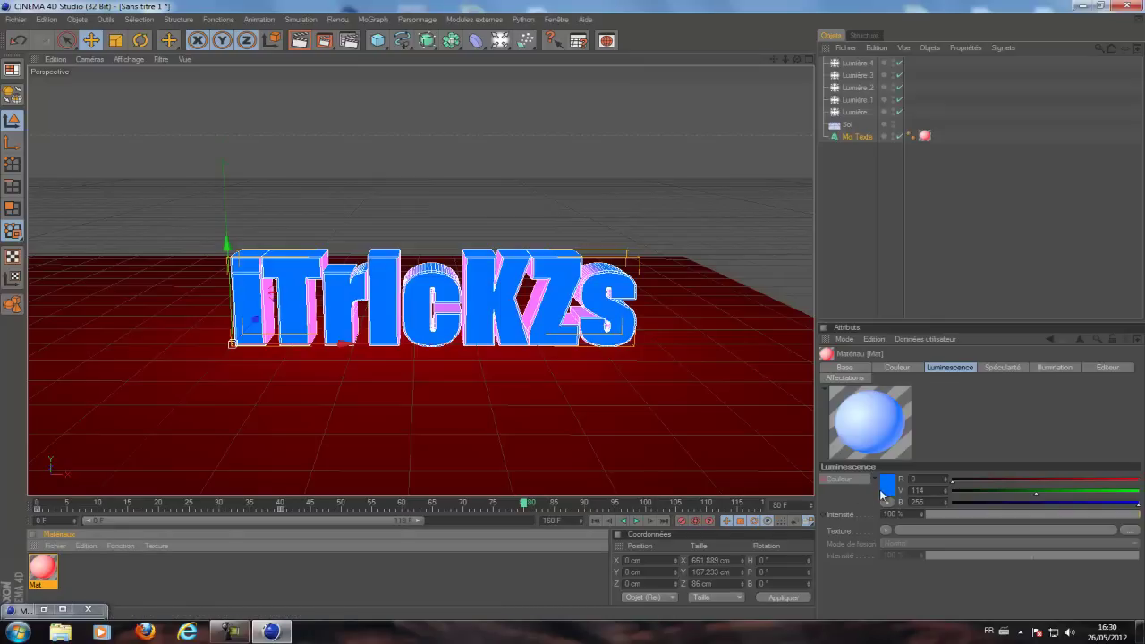
click(886, 485)
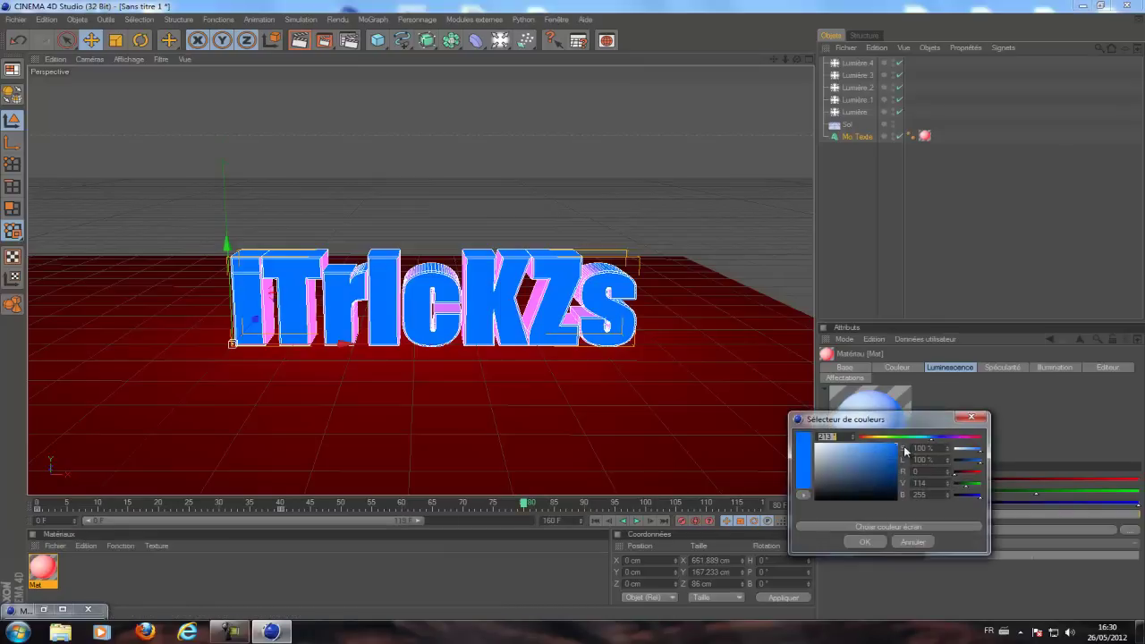
click(894, 437)
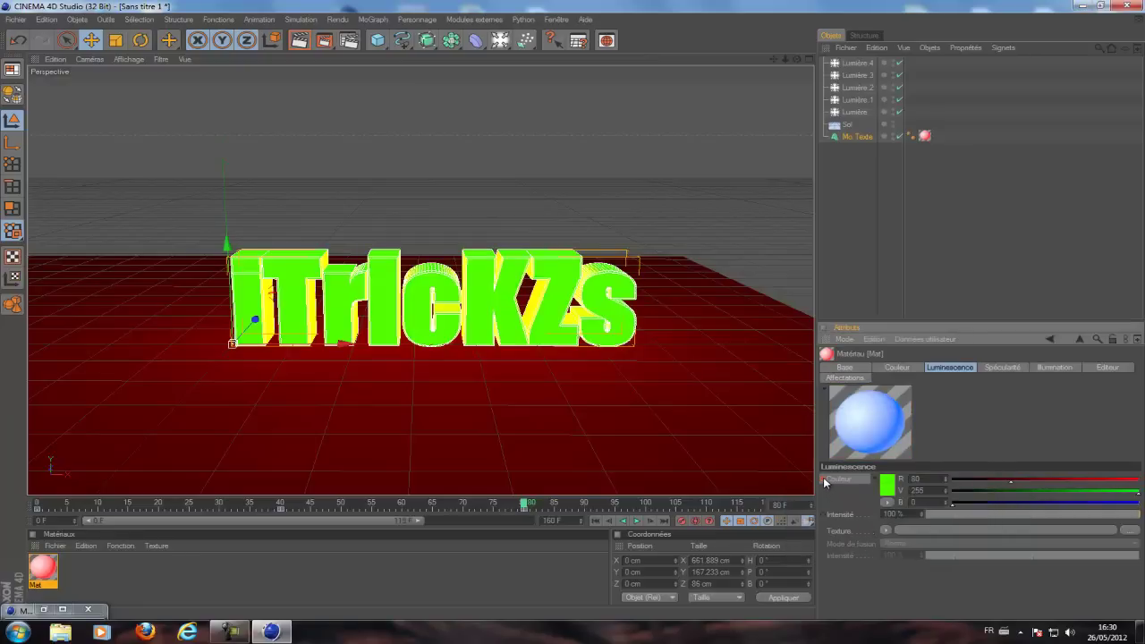
mouse_move(524, 503)
mouse_down()
mouse_move(27, 505)
mouse_move(526, 507)
mouse_up()
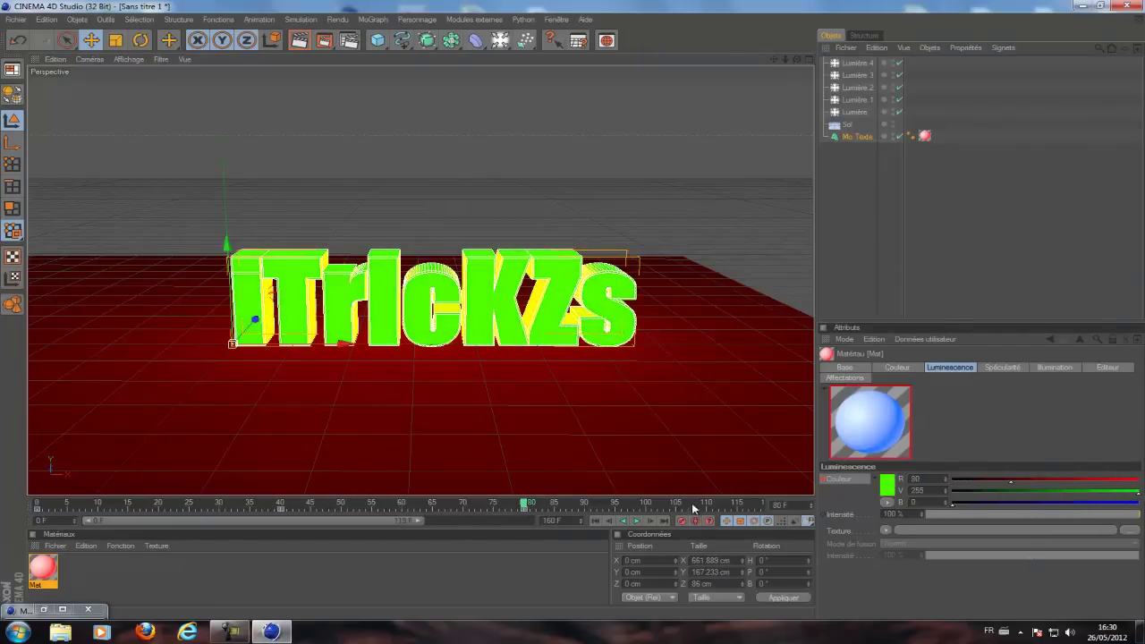
Extend the visible timeline range to frame 140 and keyframe the Mat material's luminescence colour as RGB 255, 238, 0 at frame 120
drag(427, 524, 476, 522)
click(658, 507)
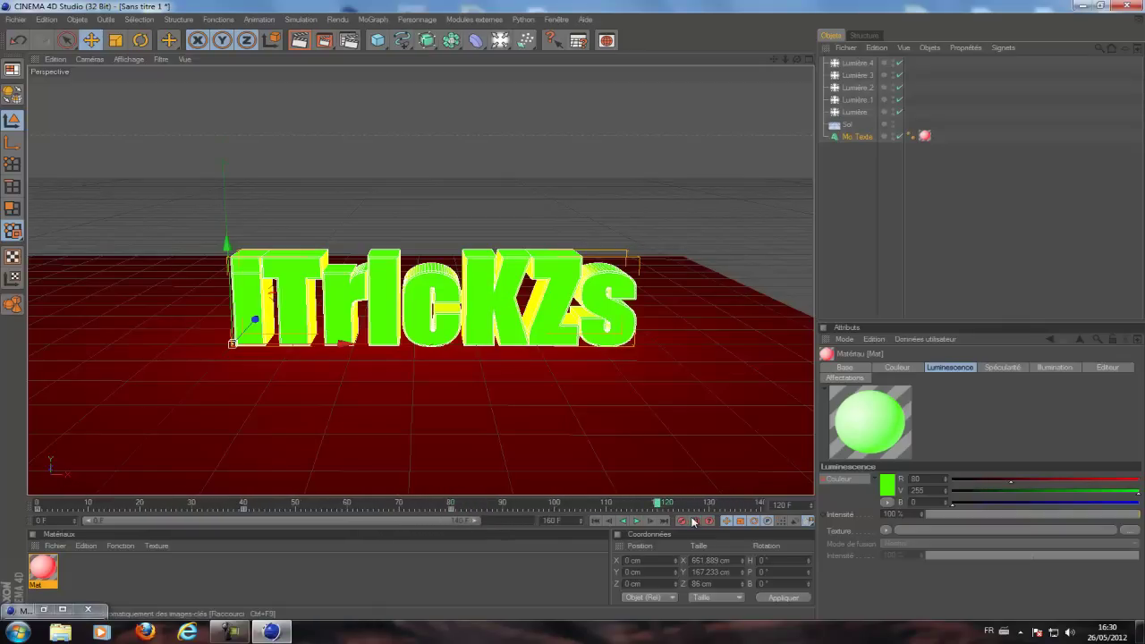
click(888, 484)
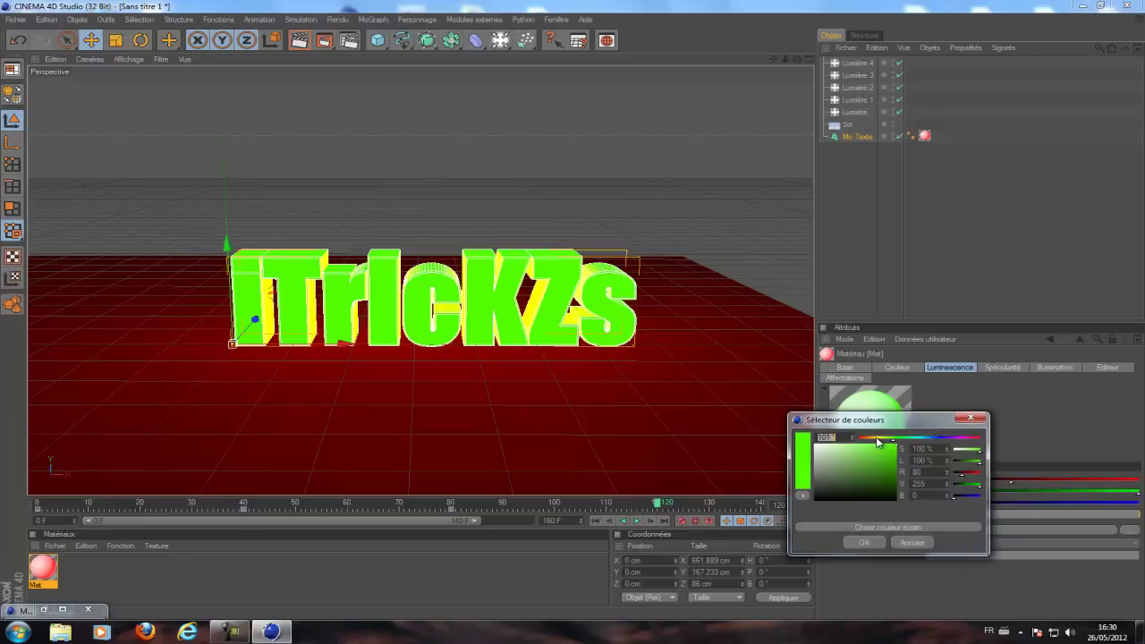
drag(877, 439, 867, 440)
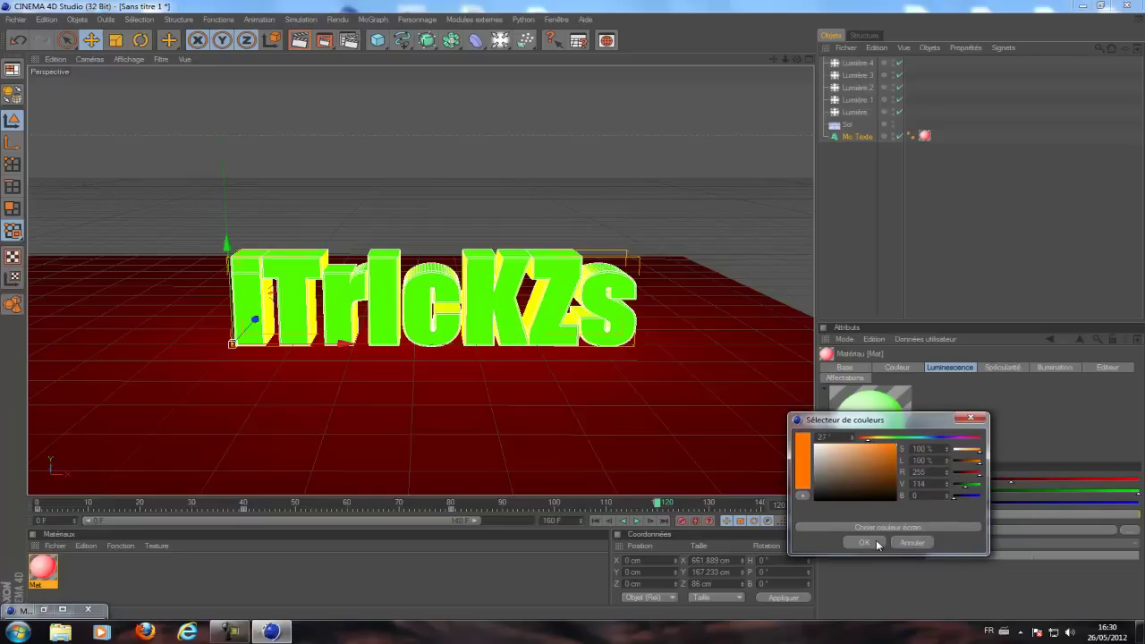
click(953, 439)
drag(869, 439, 879, 441)
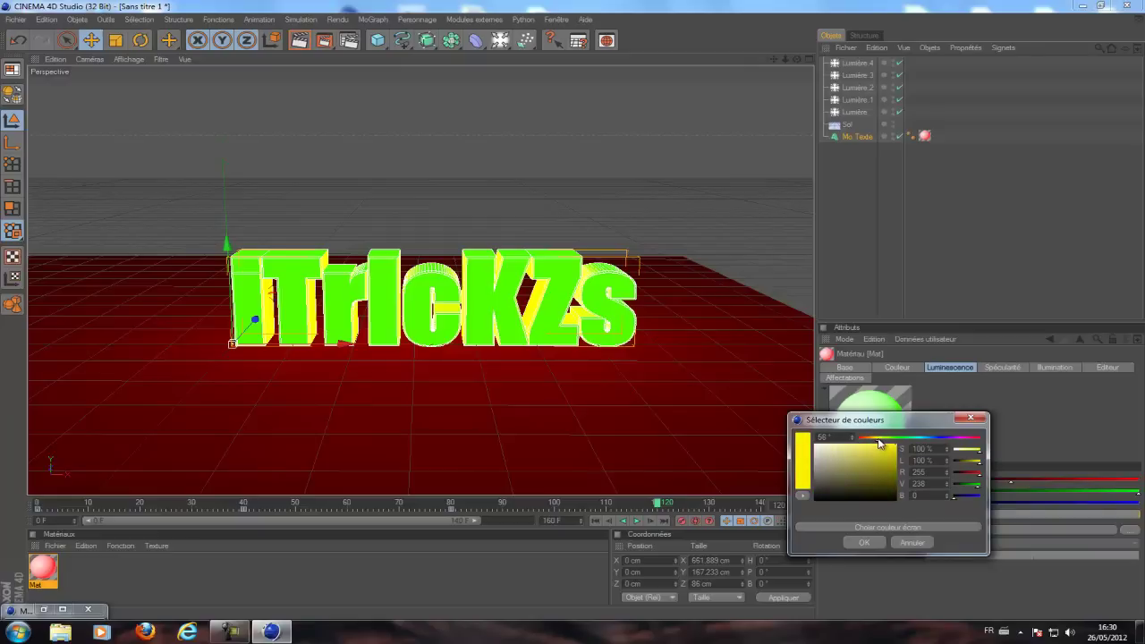
click(863, 542)
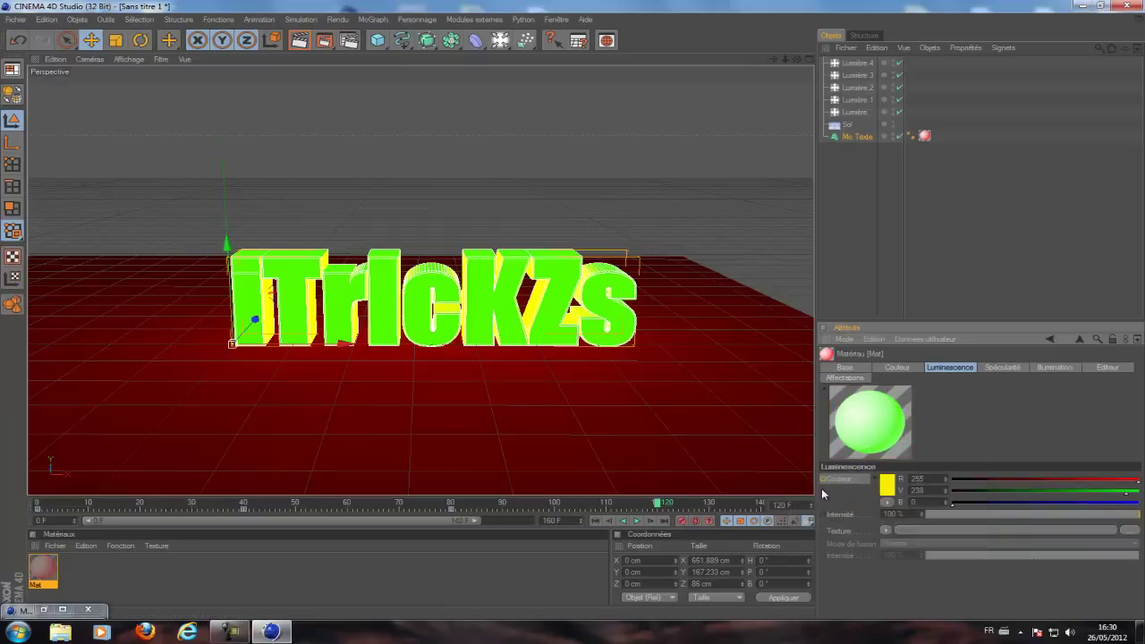
ctrl+click(824, 480)
Scrub back through the text's colour animation and render a preview of the perspective view at frame 80
drag(659, 503, 653, 503)
drag(580, 501, 37, 504)
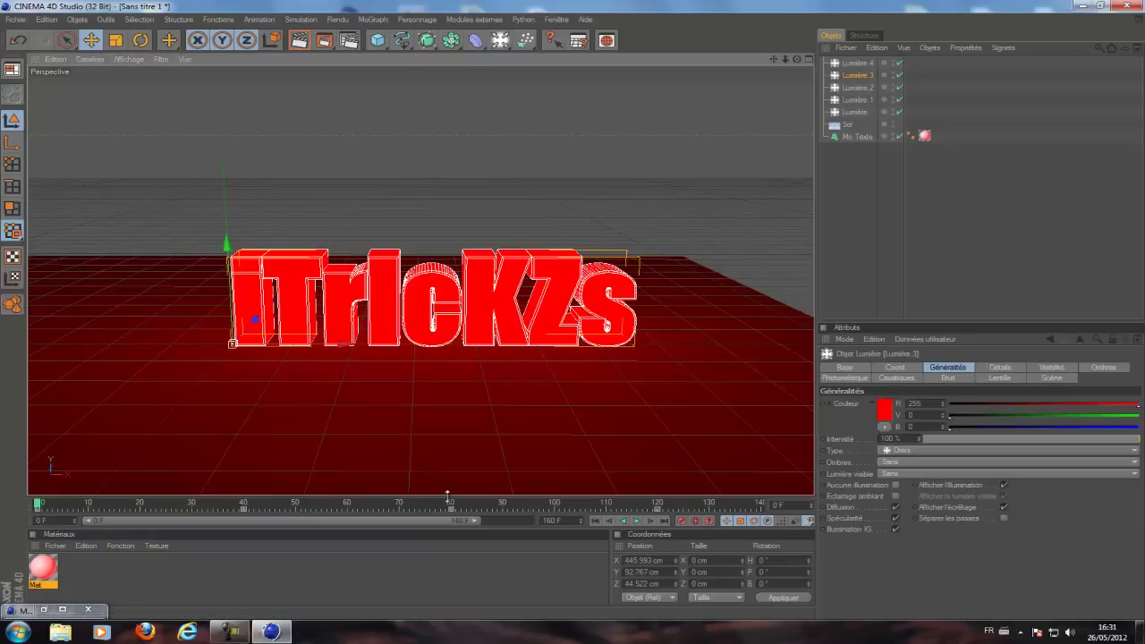
click(448, 502)
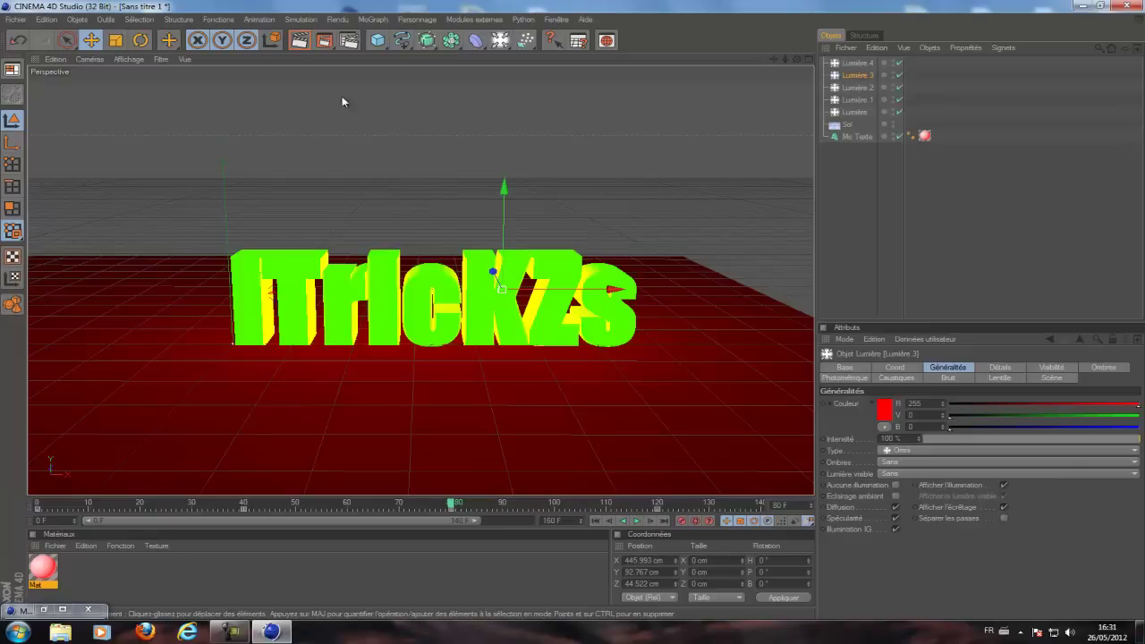
click(299, 40)
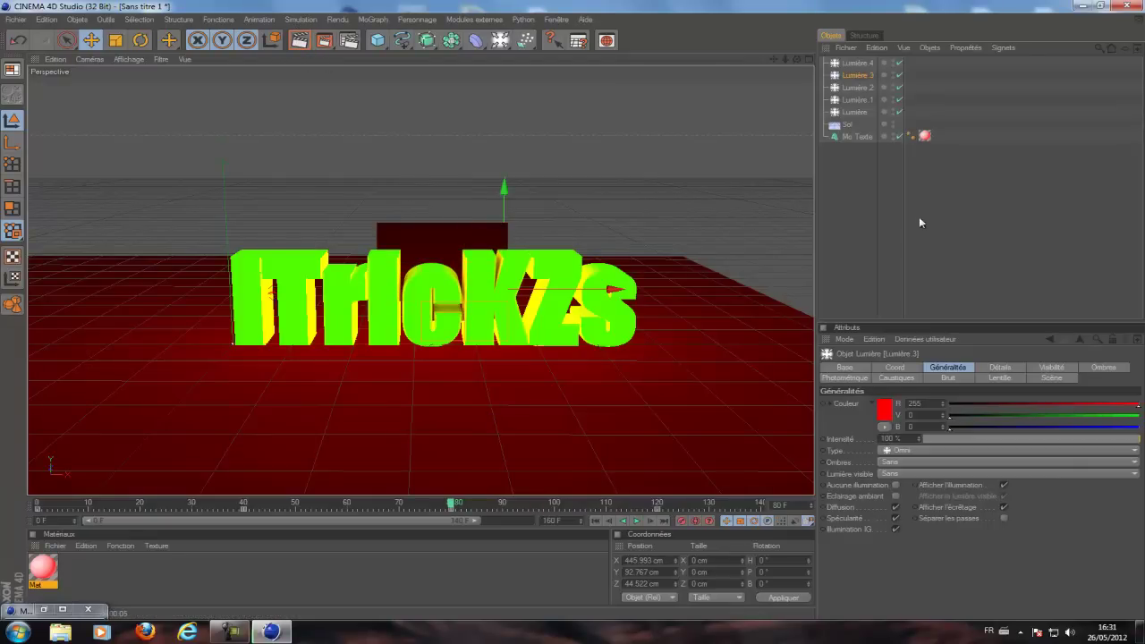
click(856, 214)
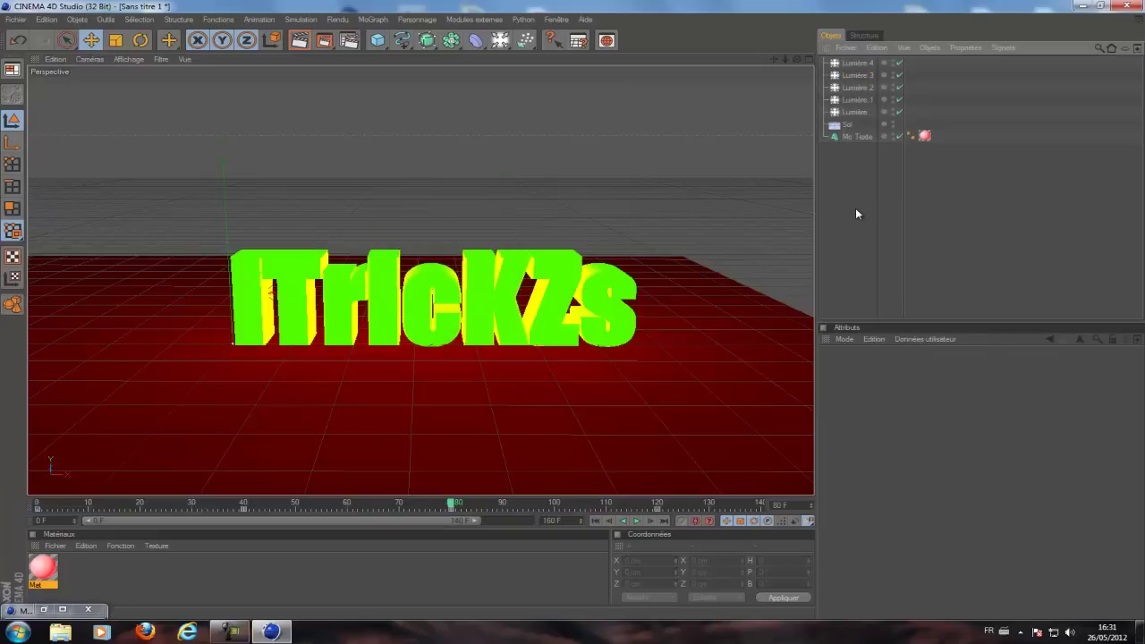
Go to frame 40 and select all five lights, from Lumière.4 down to Lumière
click(248, 504)
click(858, 63)
shift+click(864, 76)
shift+click(867, 88)
shift+click(868, 100)
shift+click(870, 113)
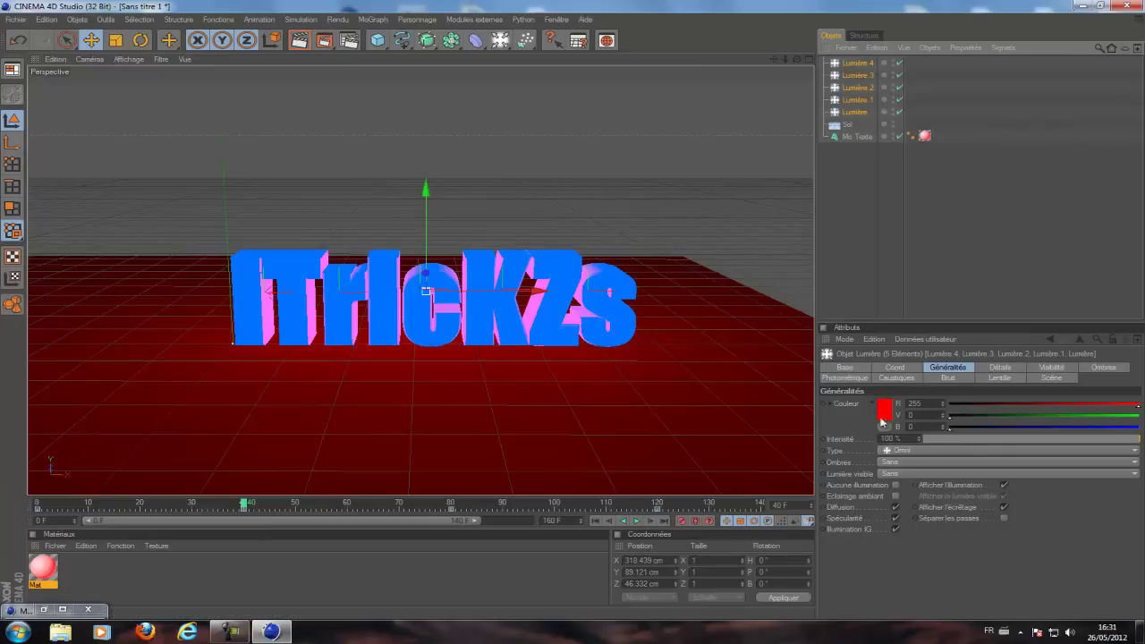
Try changing the five selected lights' colour to RGB 0, 123, 255 without a starting keyframe, and undo the change
click(885, 410)
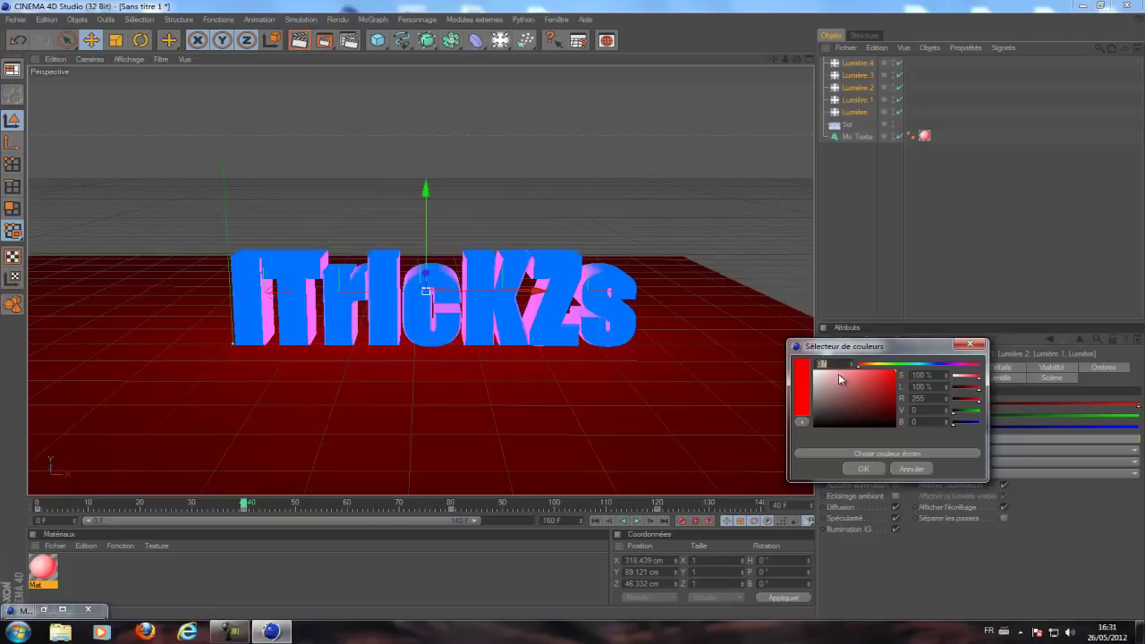
click(930, 365)
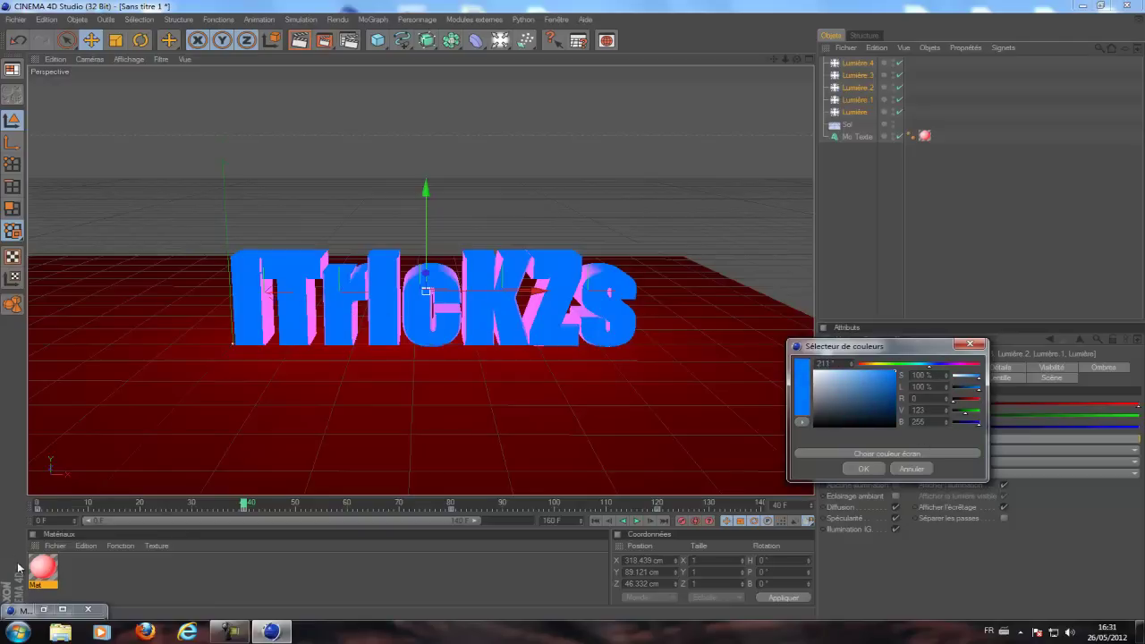
click(863, 467)
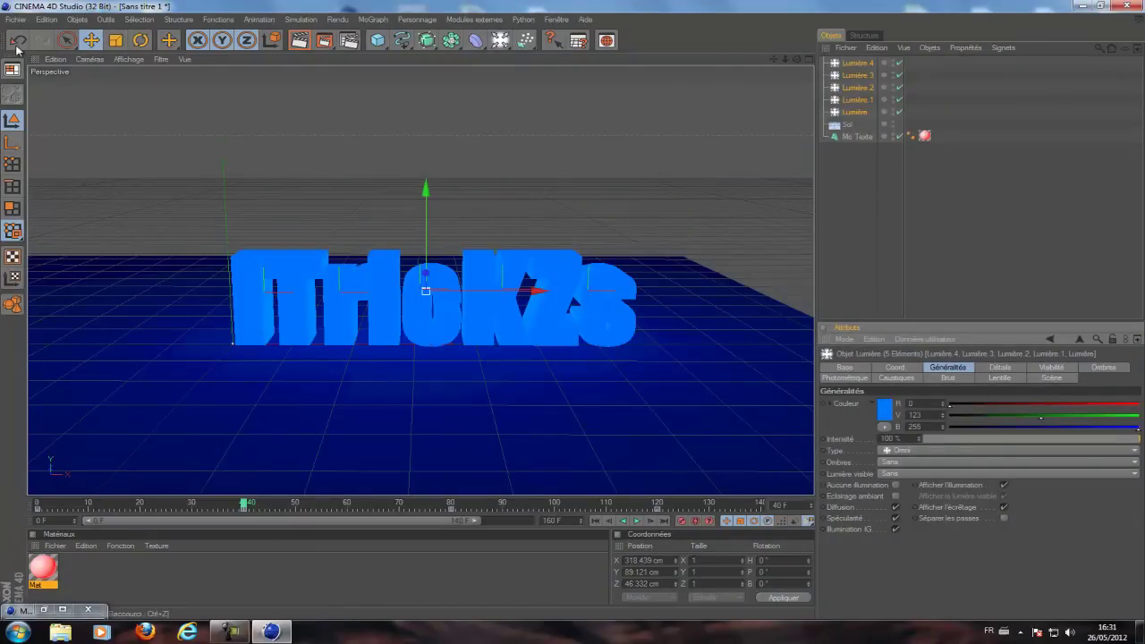
key(ctrl+z)
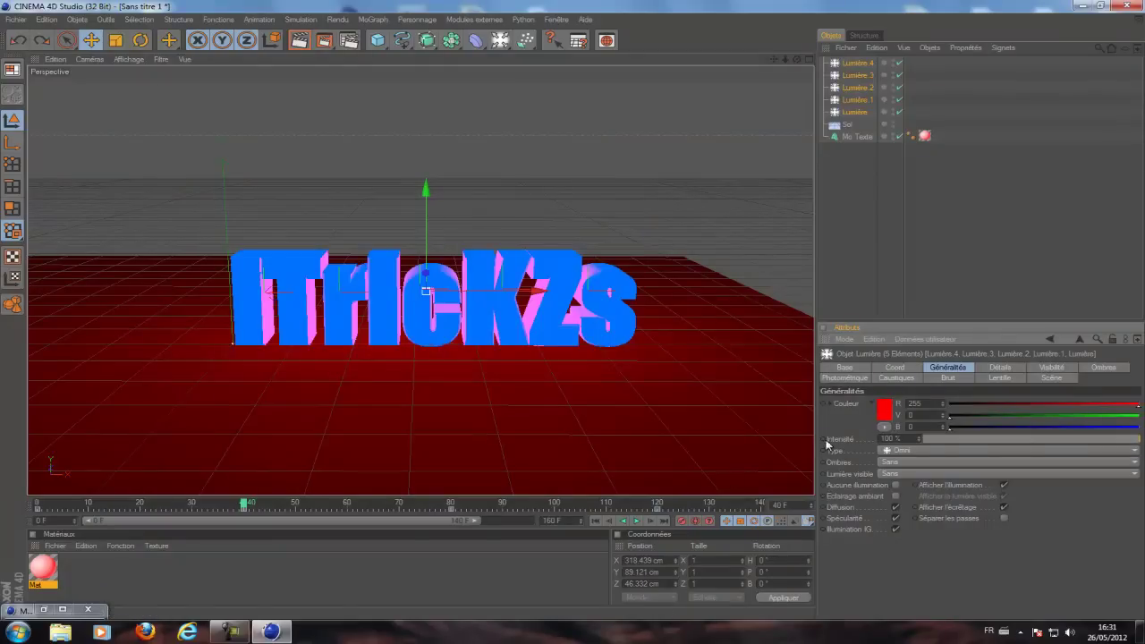
Return to frame 0 and keyframe the five lights' red colour there
drag(244, 504, 17, 524)
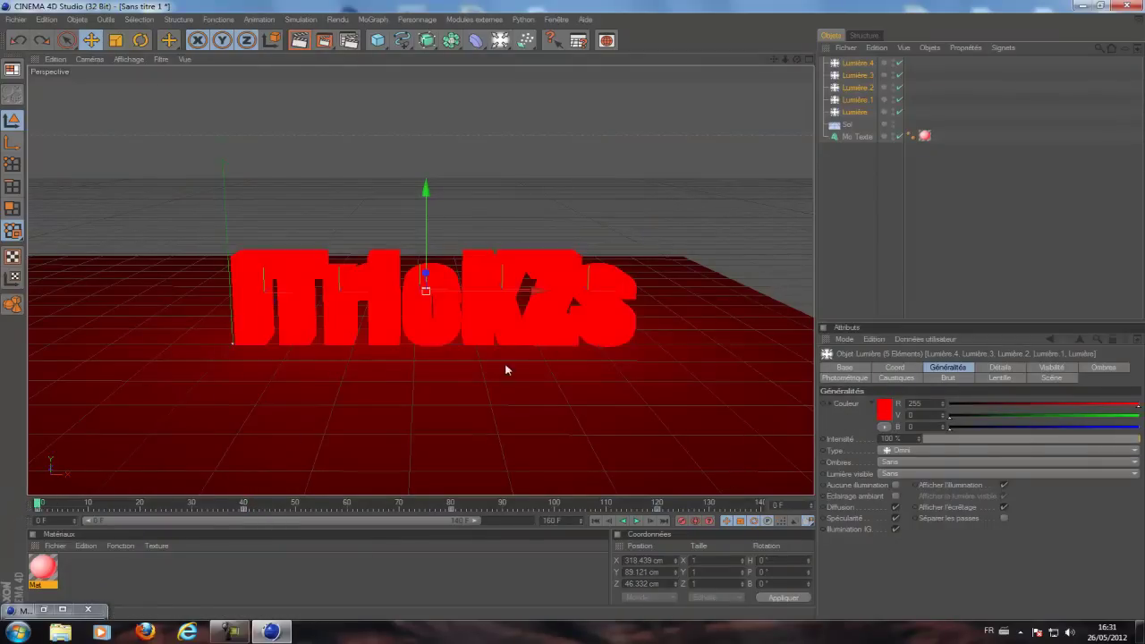
drag(41, 505, 18, 501)
ctrl+click(823, 405)
At frame 40, set the five lights' colour to RGB 0, 123, 255 and keyframe it
drag(37, 503, 244, 506)
click(884, 417)
click(929, 371)
click(862, 474)
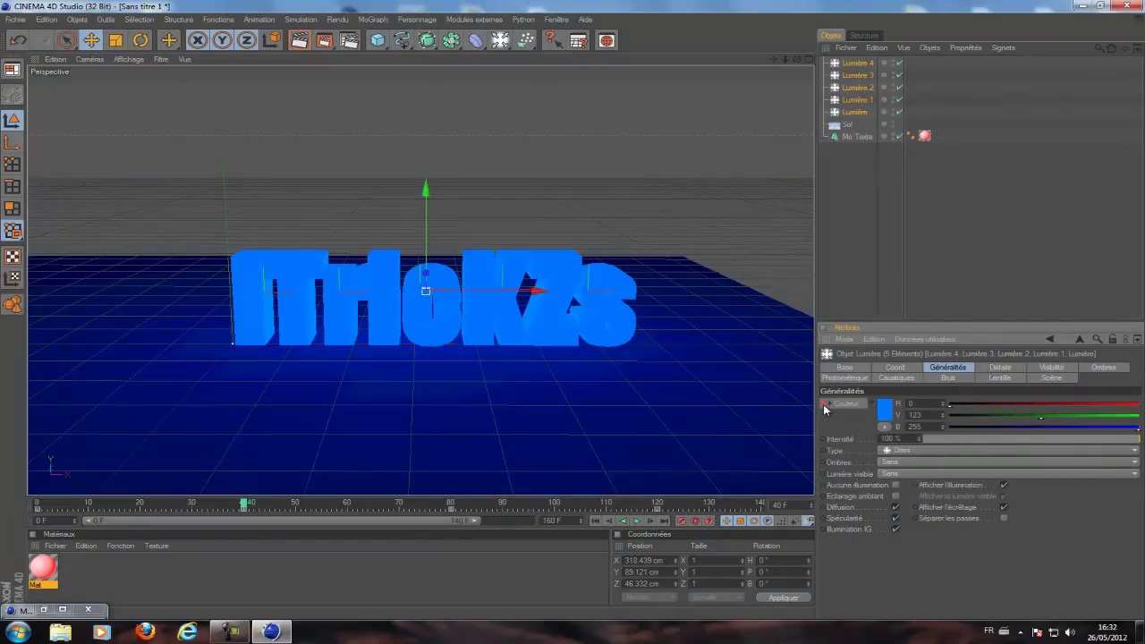
At frame 80, set the five lights' colour to RGB 63, 255, 0 and keyframe it
drag(245, 504, 451, 508)
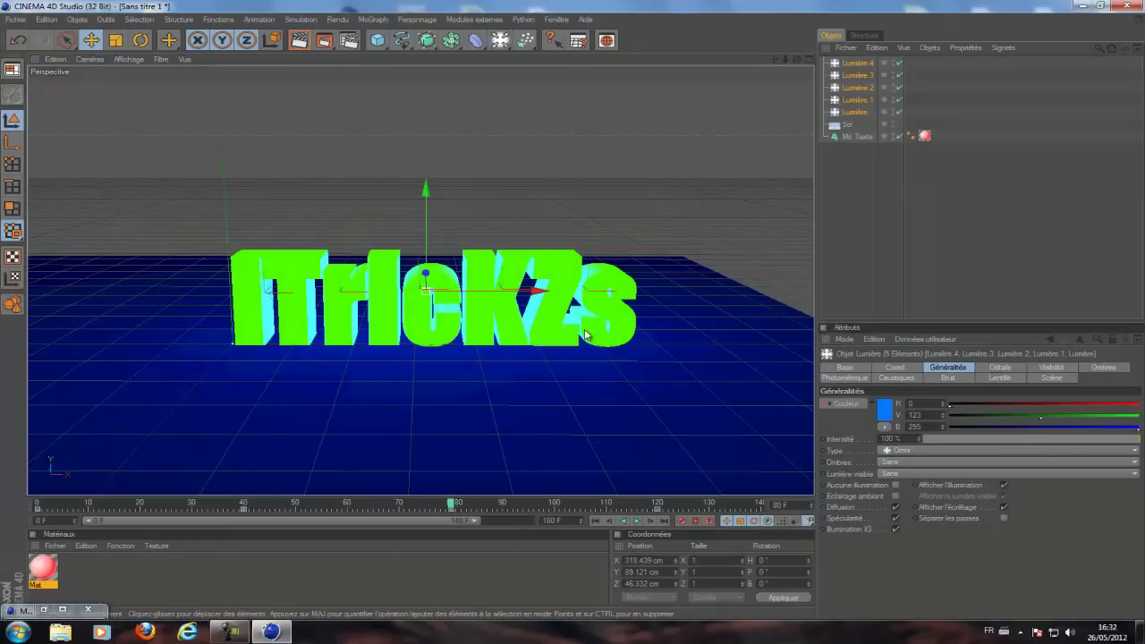
click(884, 411)
click(885, 360)
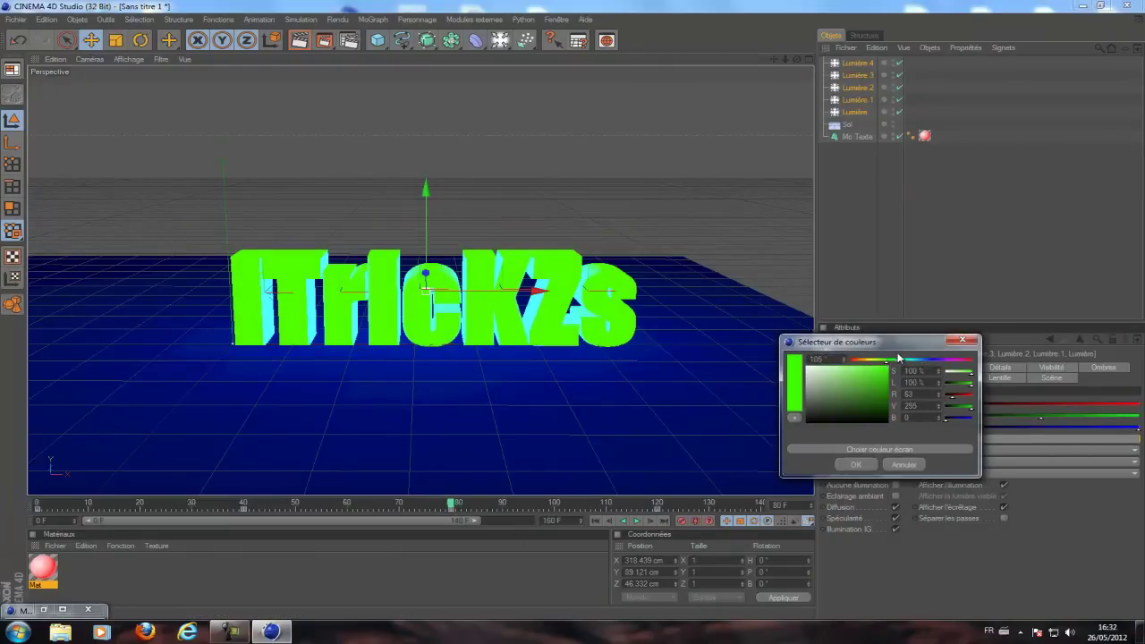
click(856, 465)
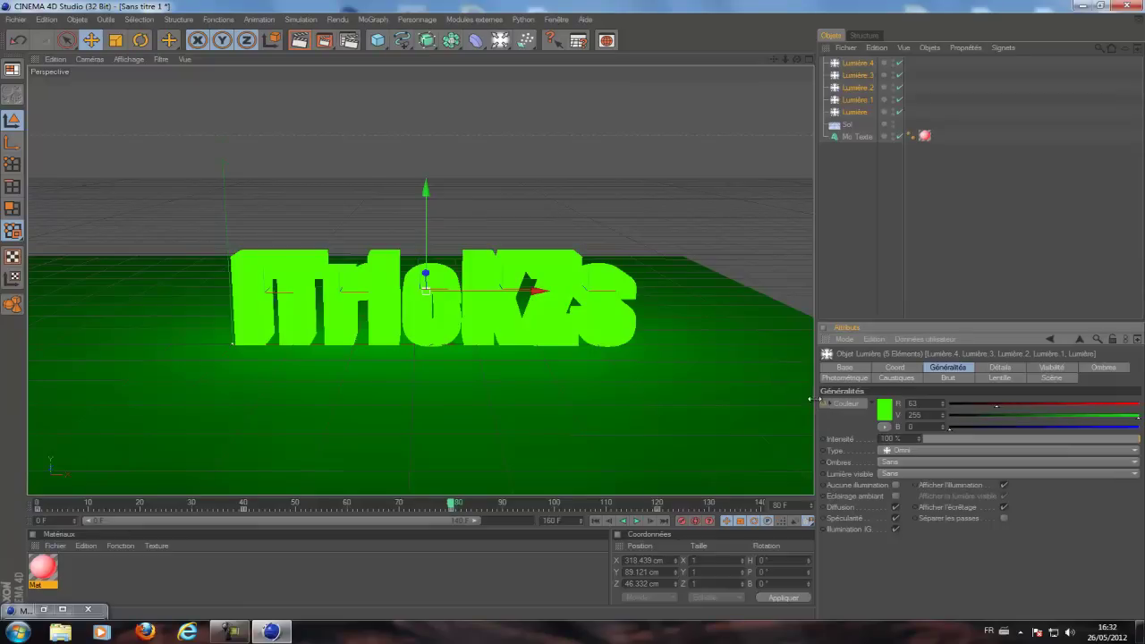
ctrl+click(824, 404)
At frame 120, set the five lights' colour to RGB 246, 255, 0 and keyframe it
click(654, 503)
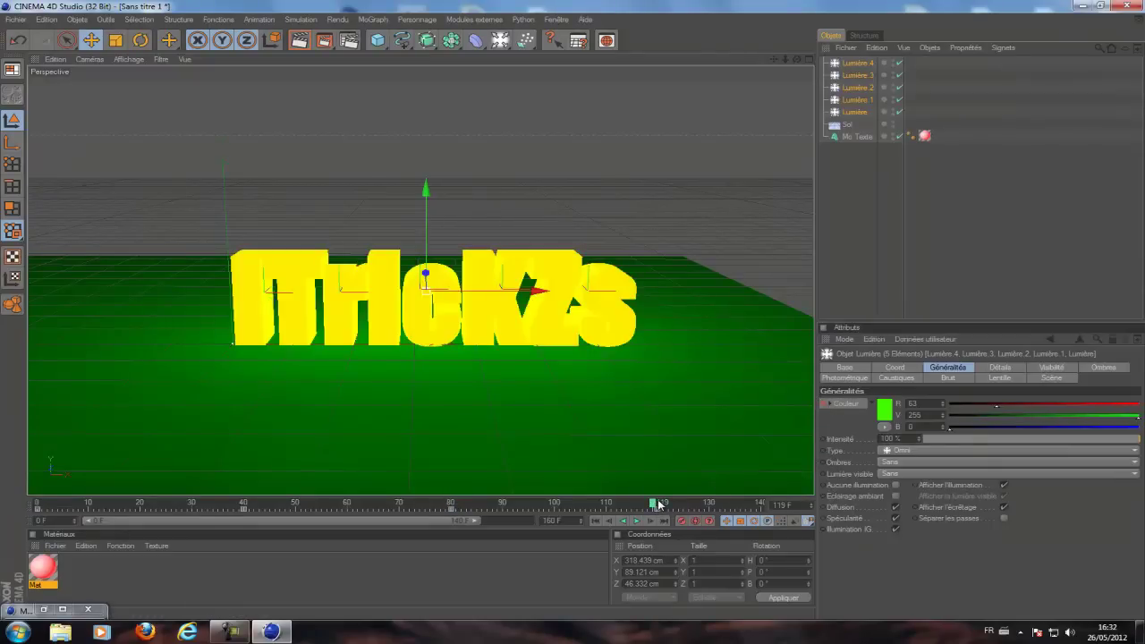
click(658, 503)
click(889, 413)
drag(881, 361, 876, 363)
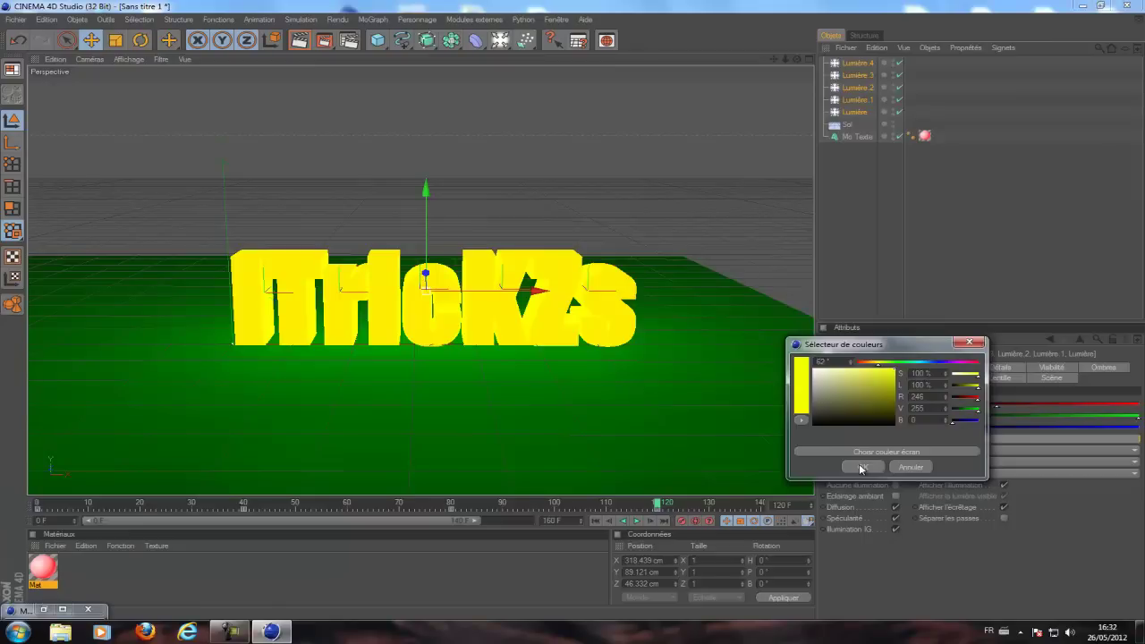
click(860, 467)
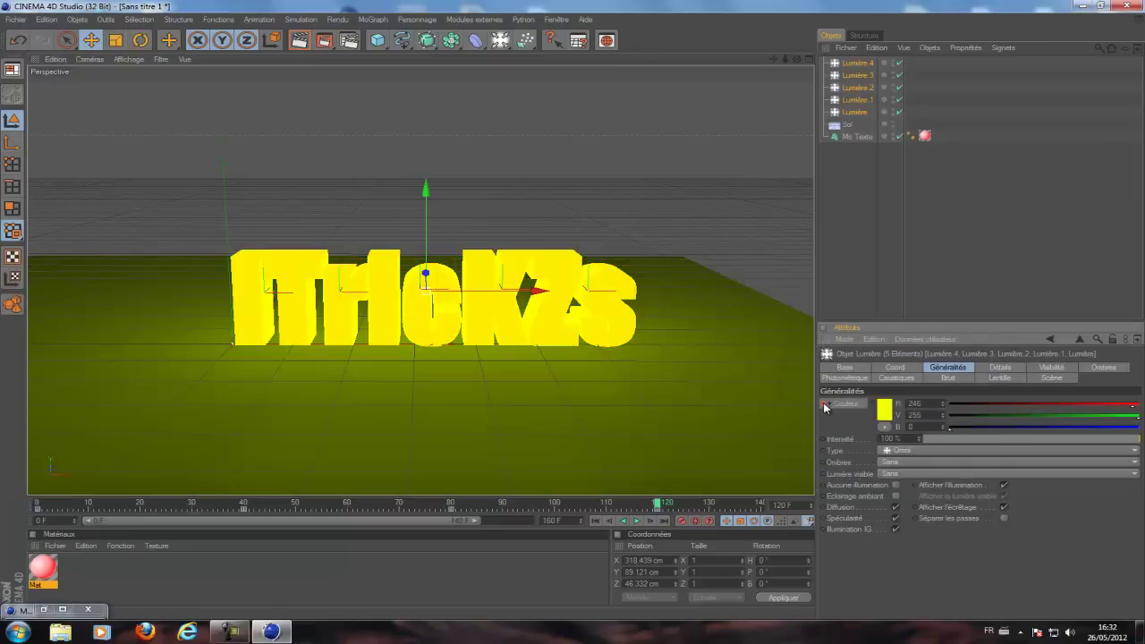
Scrub through the timeline to review the combined colour animation of text and lights, and deselect the lights
click(653, 506)
drag(357, 493, 685, 506)
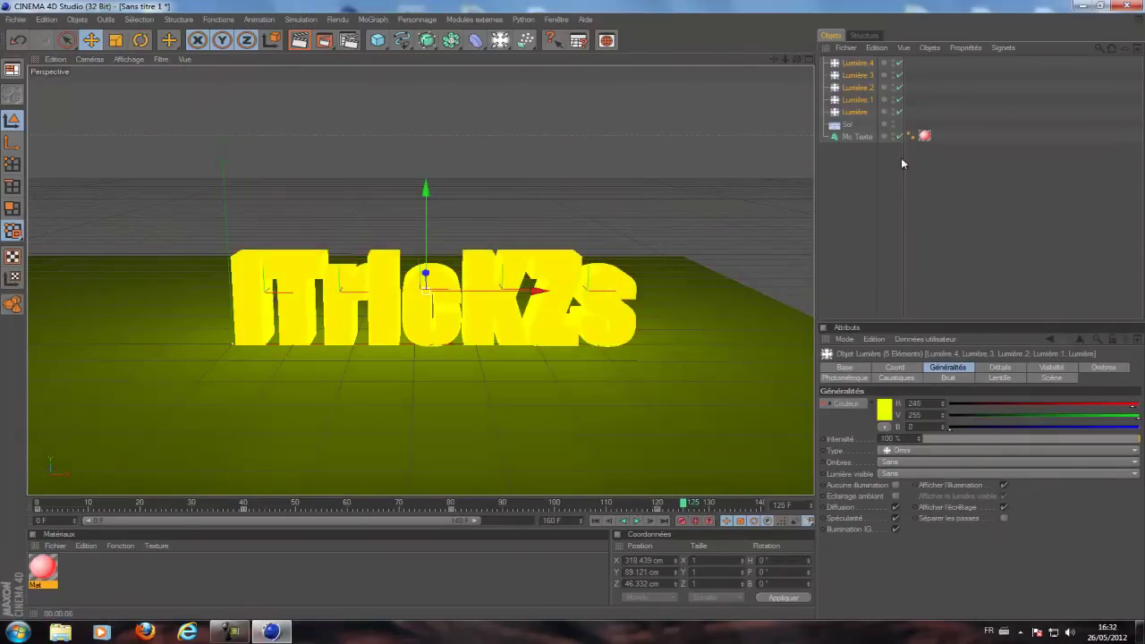
click(856, 160)
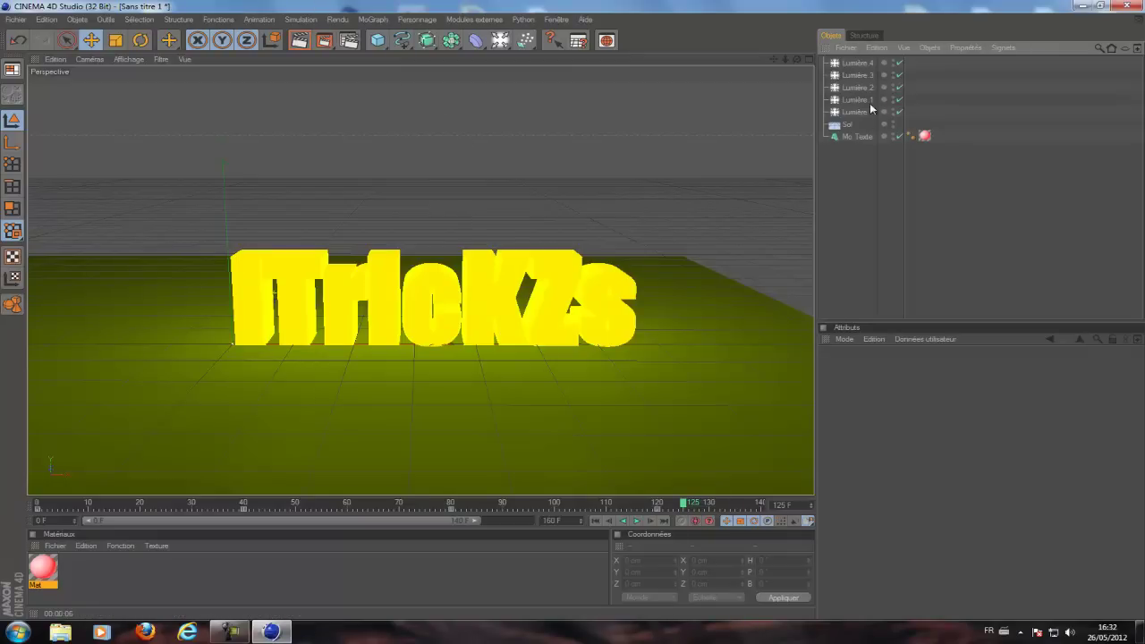
scroll(449, 313, up, 1)
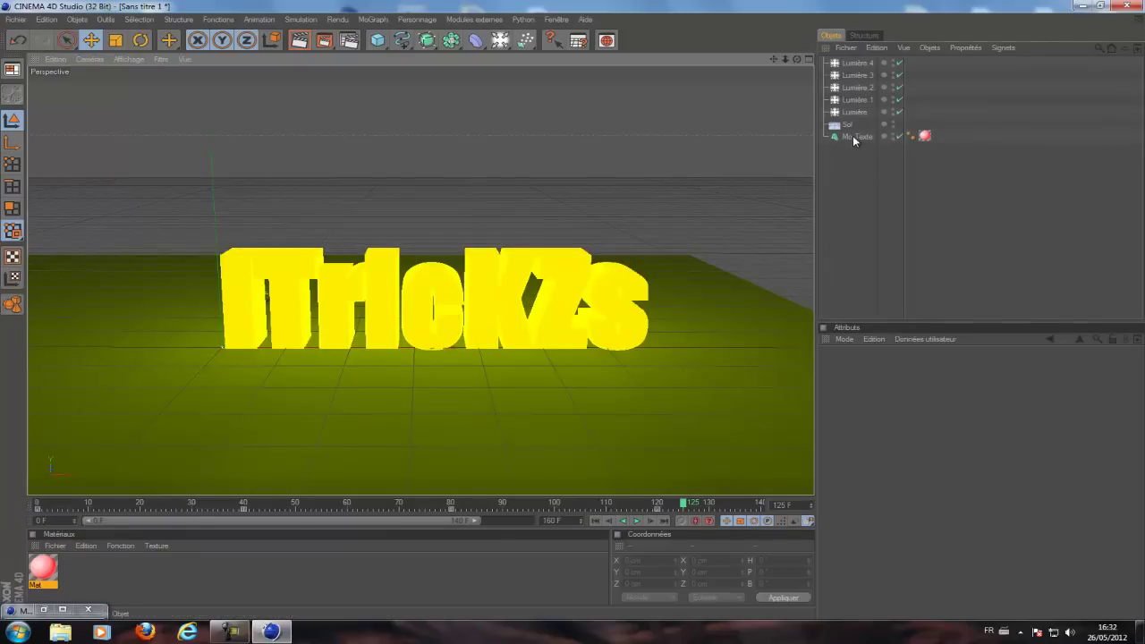
click(856, 87)
click(861, 76)
click(861, 64)
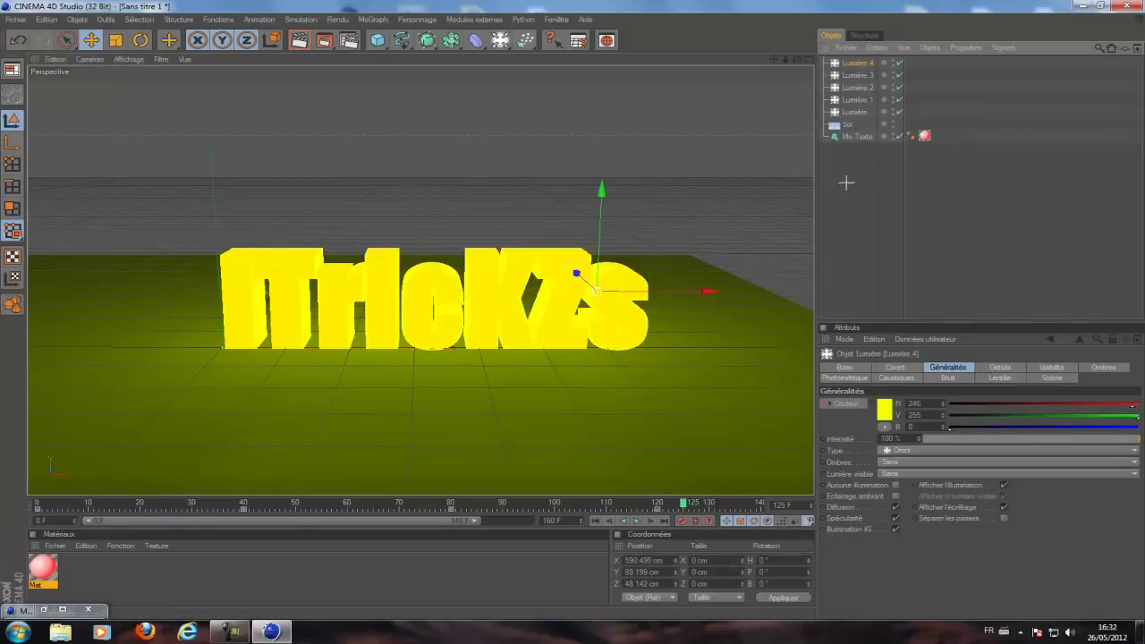
click(846, 186)
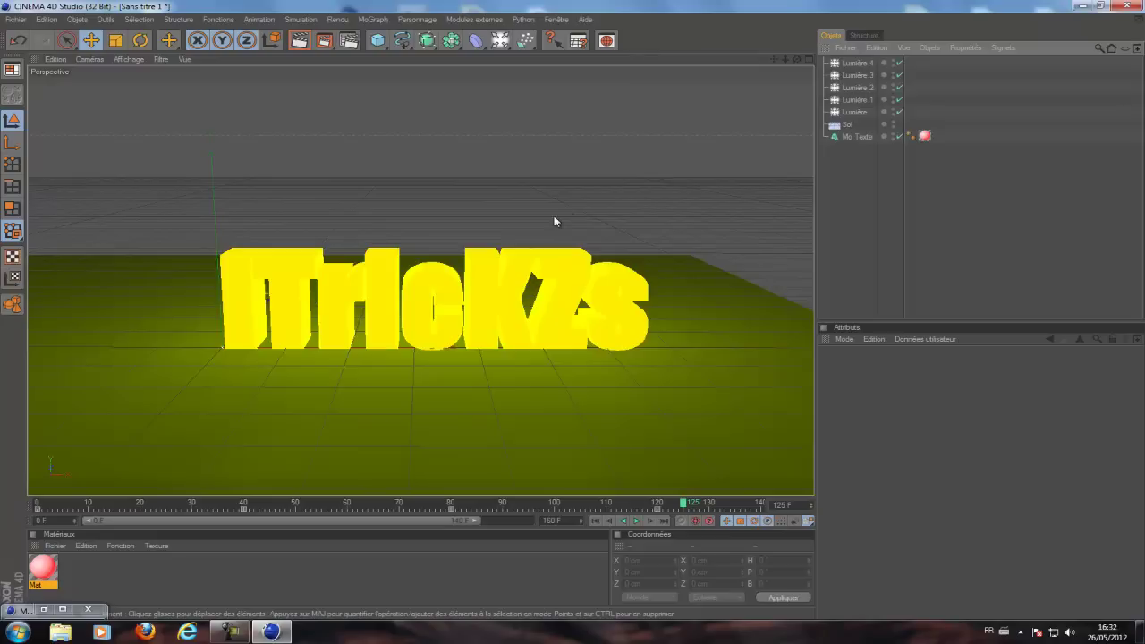
Restore and close the minimised material editor window, and return the animation to frame 0
click(46, 610)
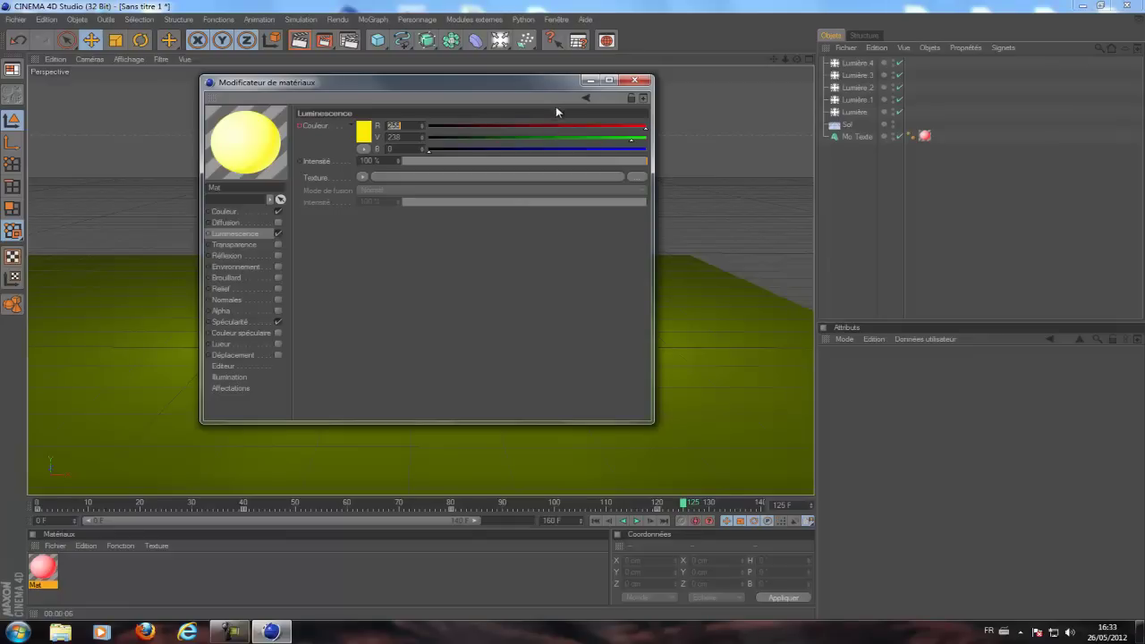
click(634, 80)
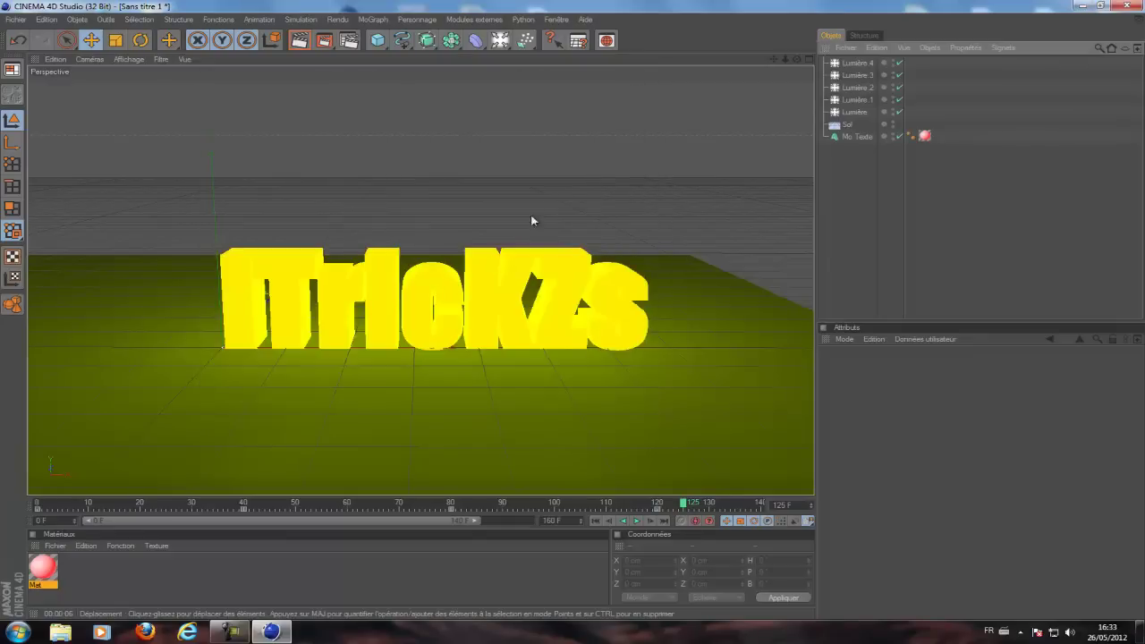
click(38, 505)
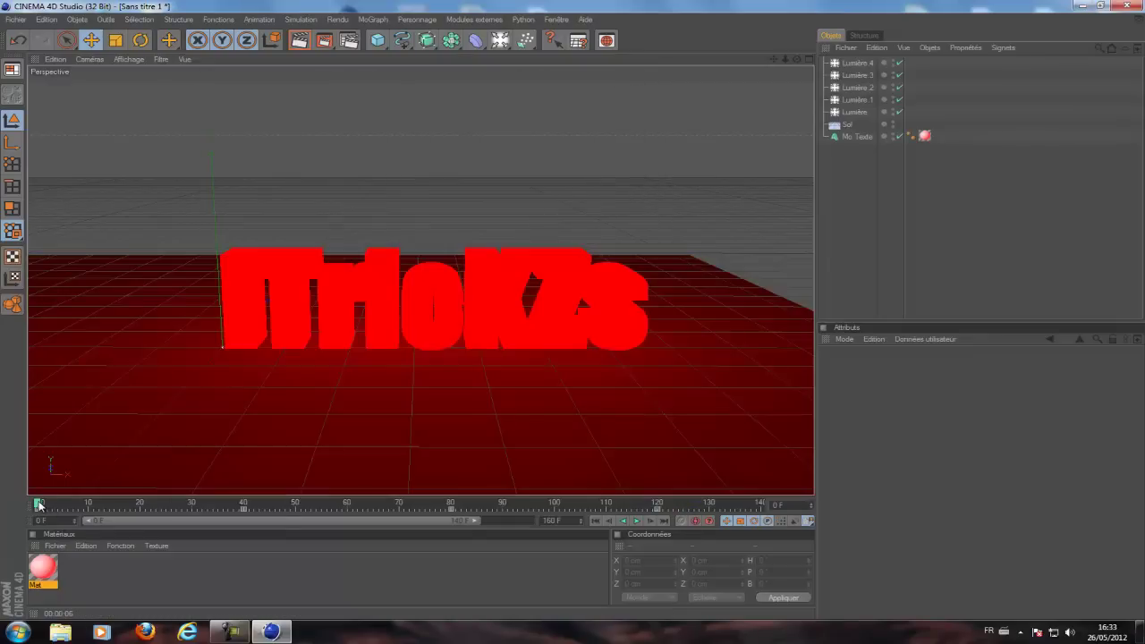
click(1083, 11)
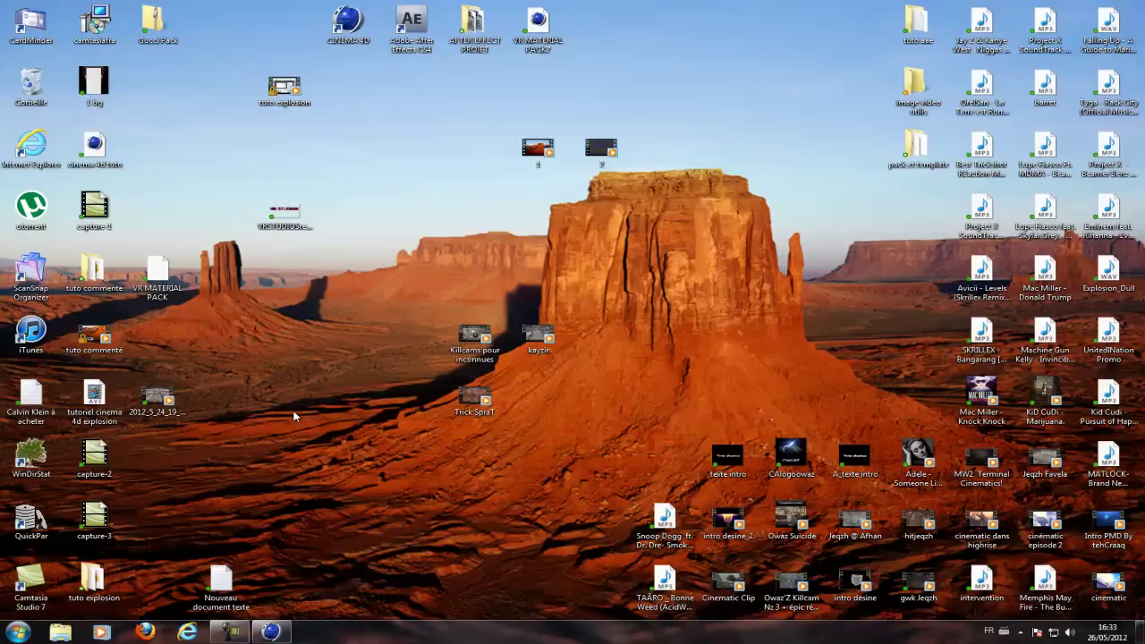
drag(402, 295, 598, 416)
drag(374, 253, 654, 437)
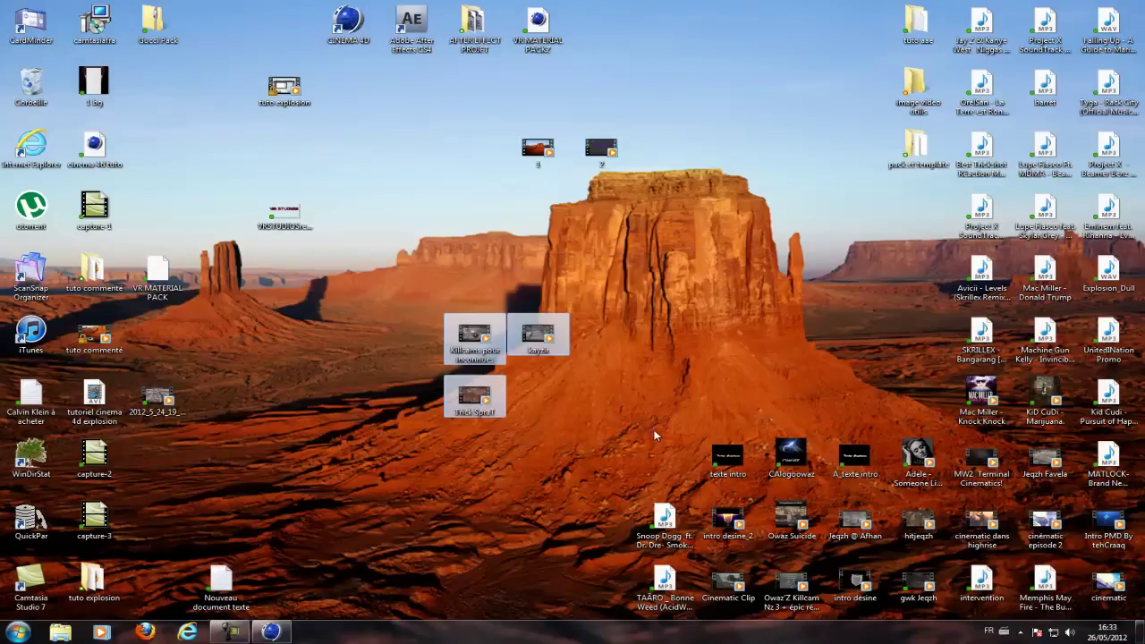
click(358, 227)
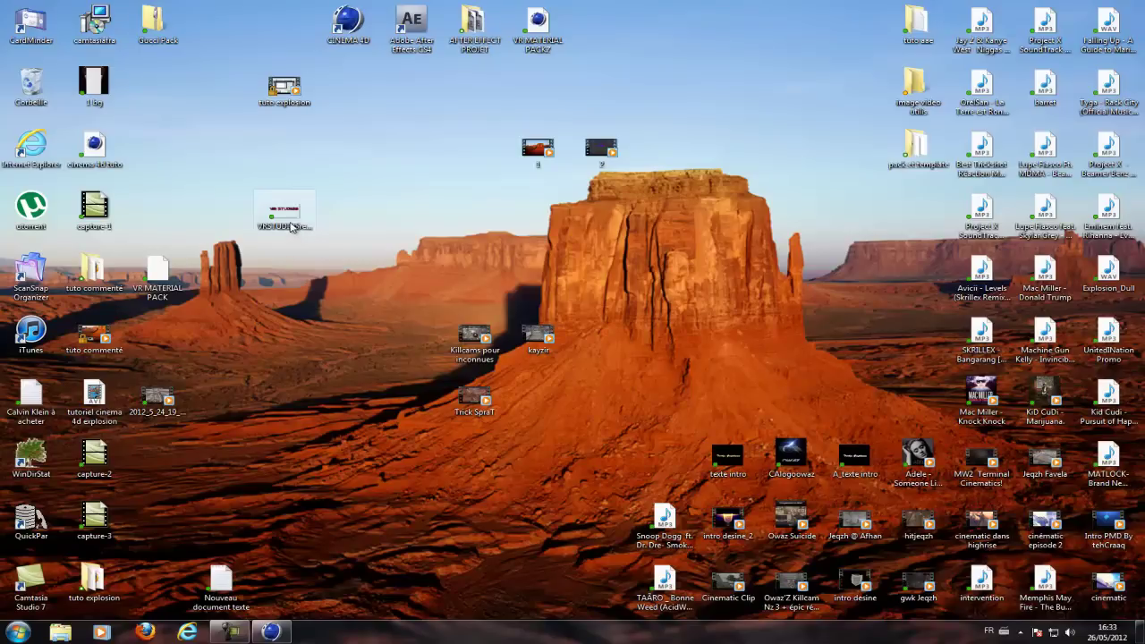
drag(170, 133, 334, 248)
drag(397, 270, 608, 424)
click(491, 251)
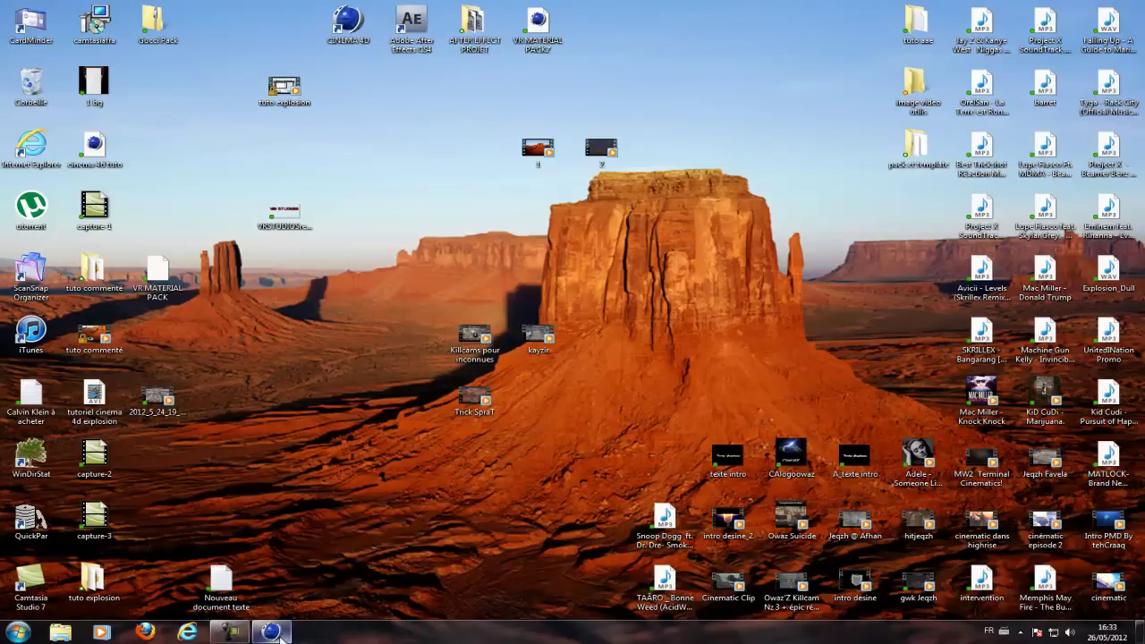
mouse_move(271, 631)
drag(395, 294, 595, 429)
click(501, 500)
click(271, 632)
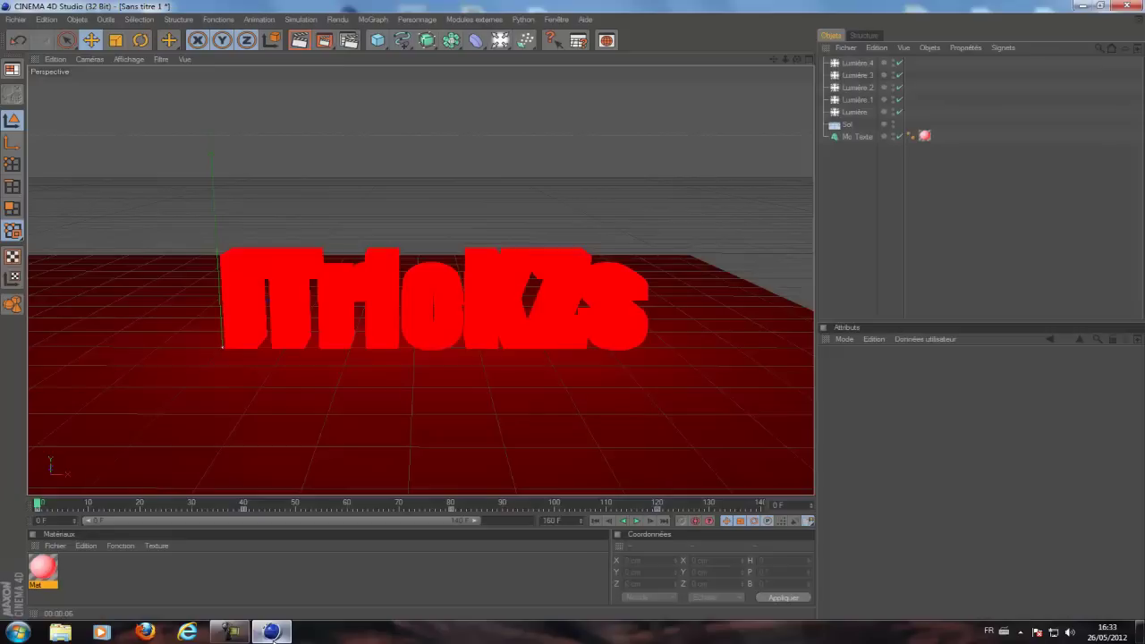